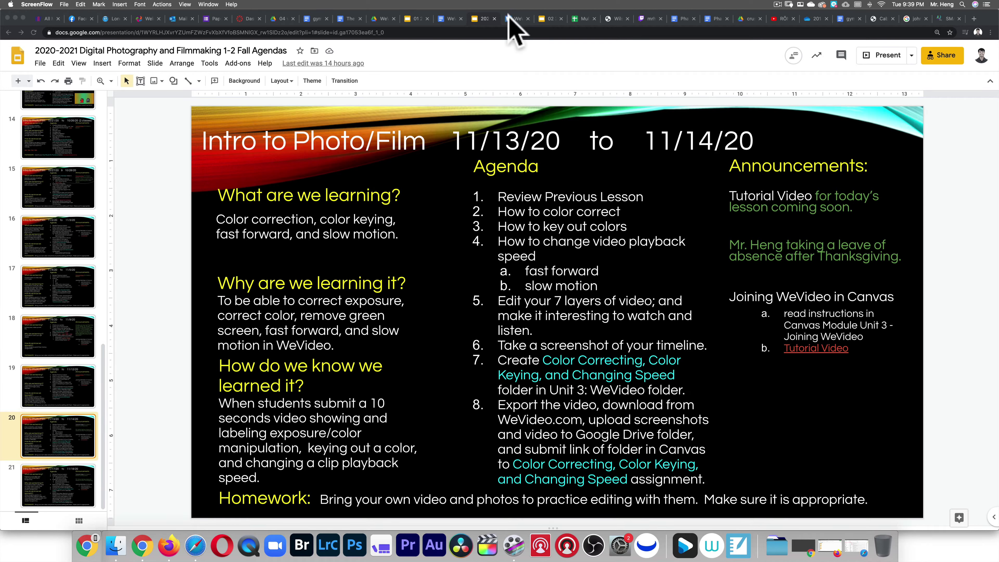
Switch to the WeVideo editor, play through the finished sample video, and check the assignment instructions on the agenda slide.
{"action": "left_click", "coordinate": [518, 19]}
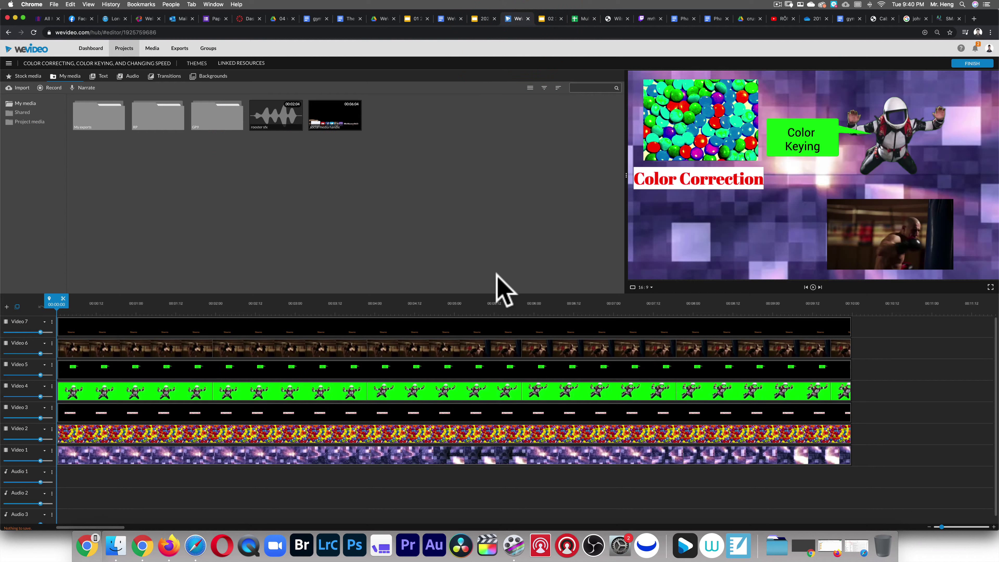
{"action": "left_click", "coordinate": [813, 288]}
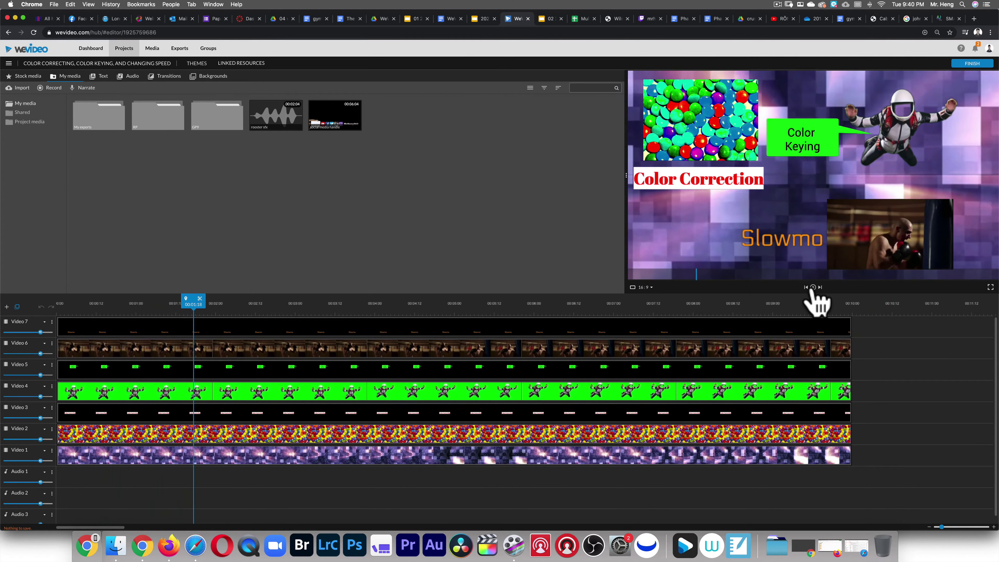
{"action": "left_click", "coordinate": [812, 287]}
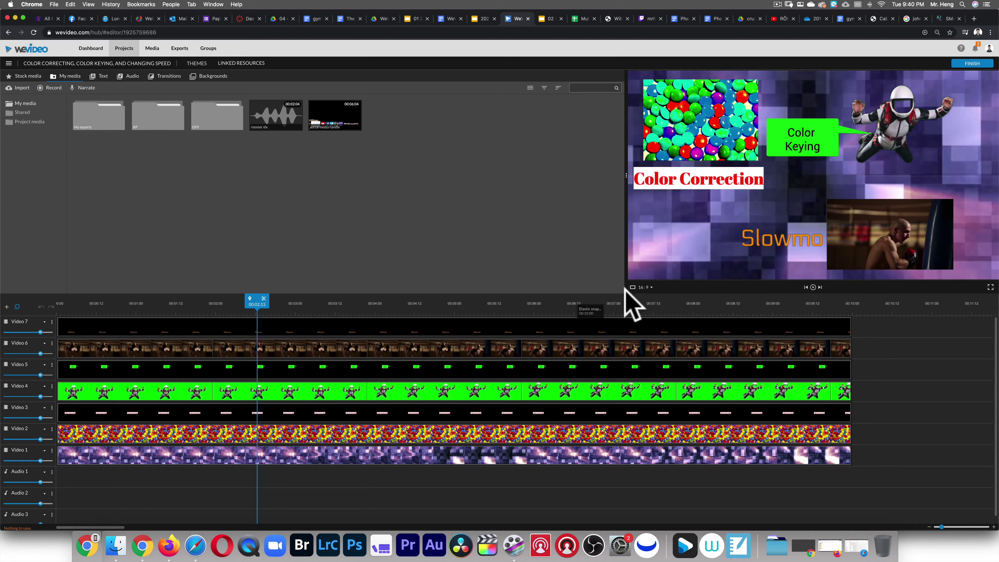
{"action": "left_click", "coordinate": [812, 287]}
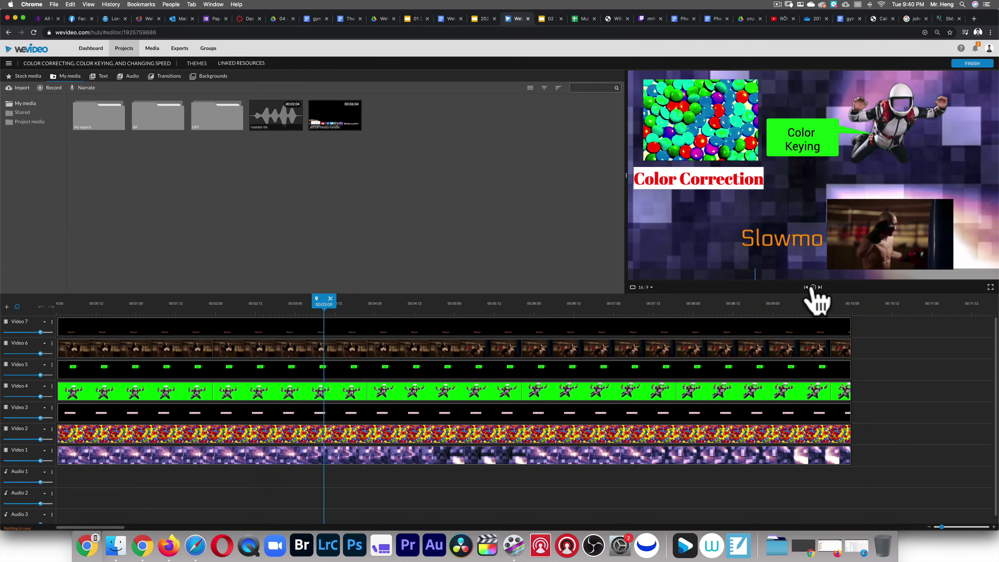
{"action": "left_click", "coordinate": [813, 287]}
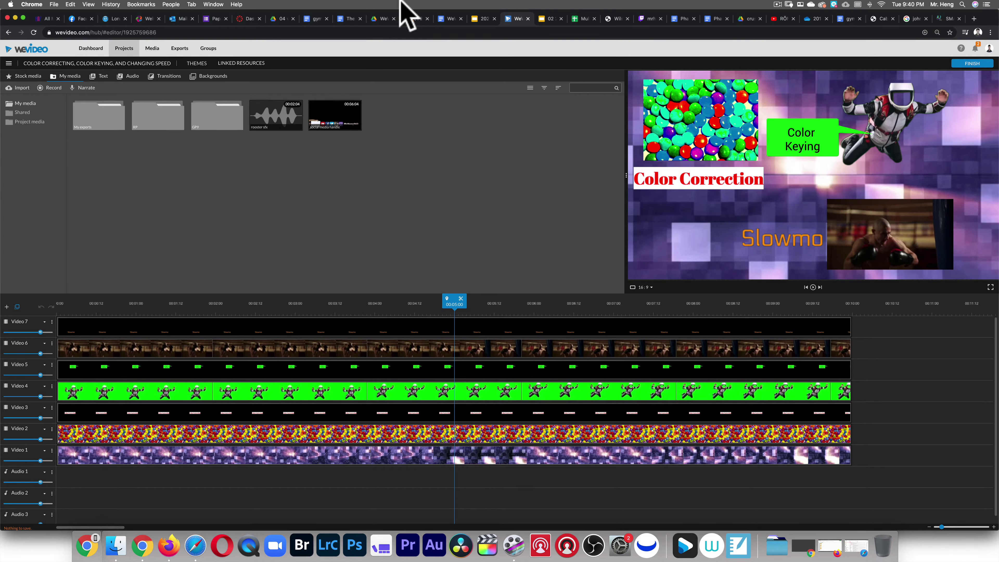
{"action": "left_click", "coordinate": [484, 18]}
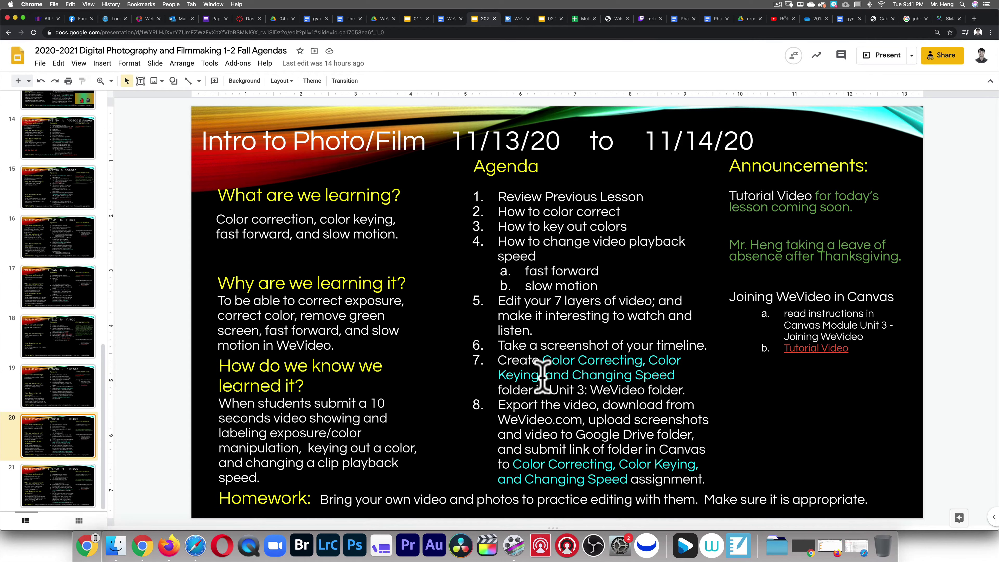
{"action": "left_click", "coordinate": [513, 19]}
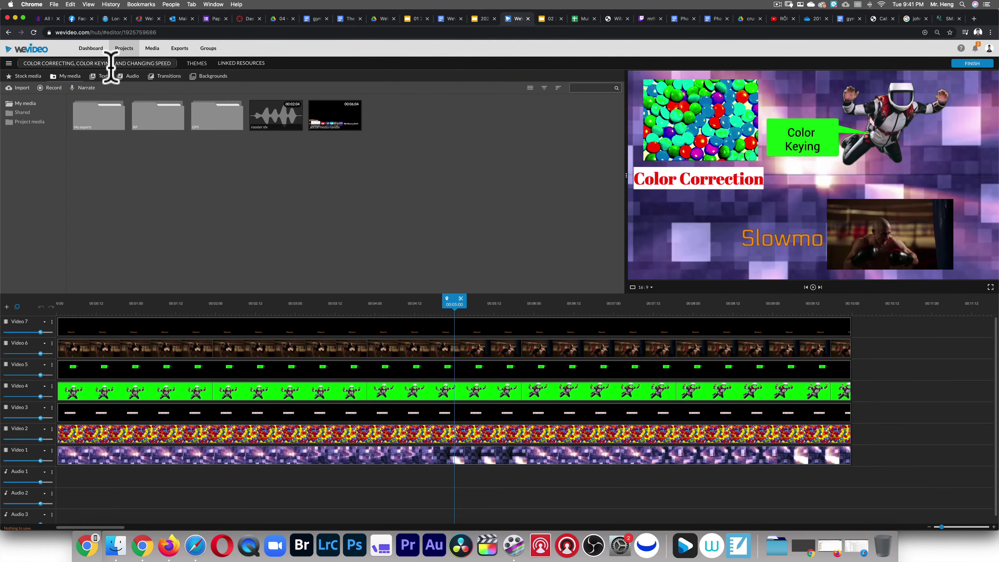
Create a new video edit in the Small Practice Projects project.
{"action": "left_click", "coordinate": [122, 48]}
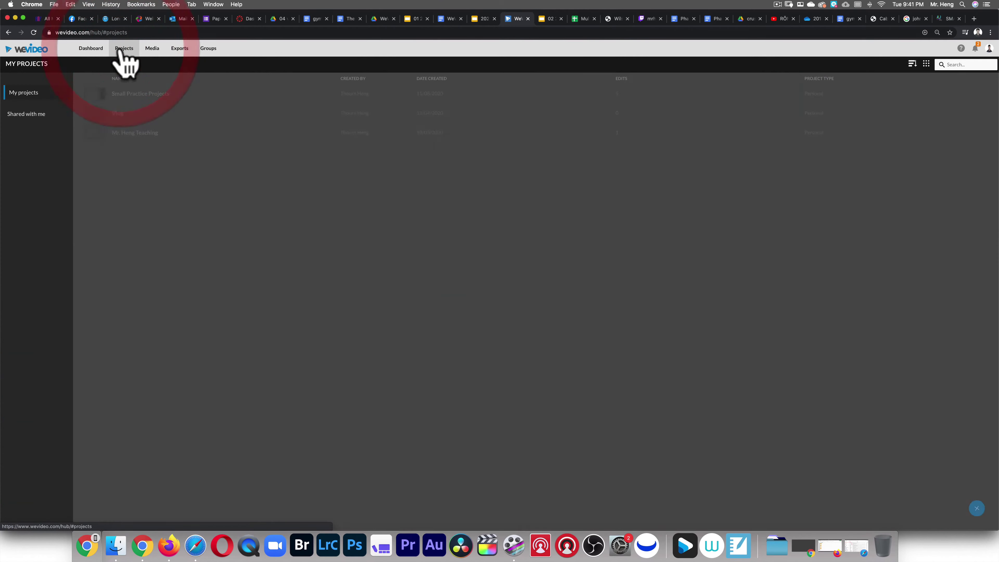
{"action": "left_click", "coordinate": [103, 97]}
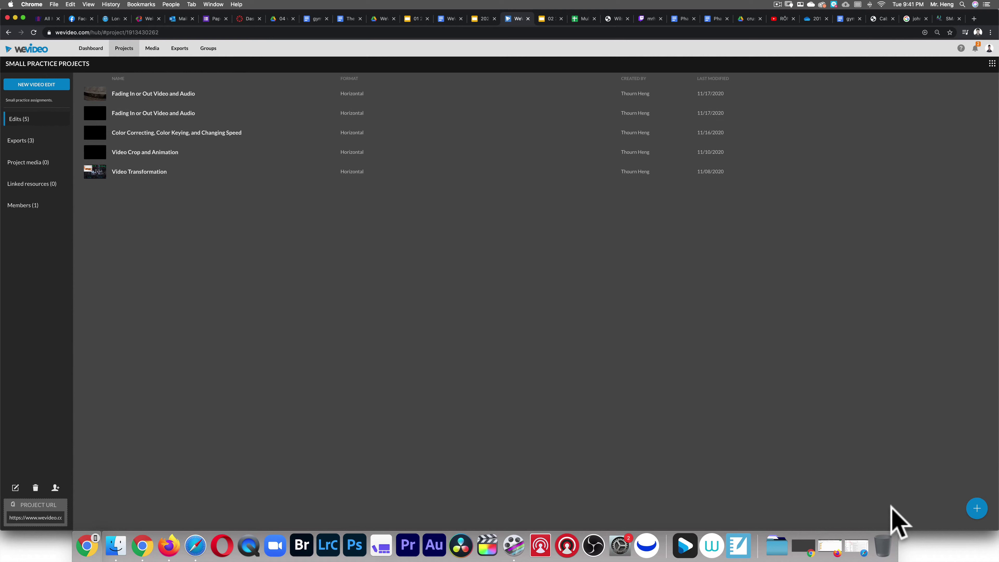
{"action": "left_click", "coordinate": [977, 508]}
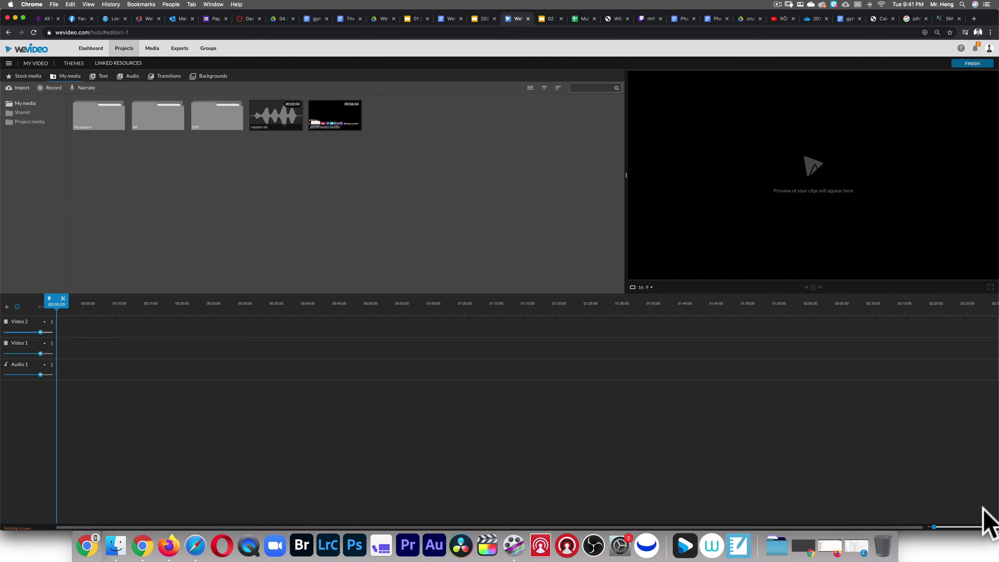
Rename the video "Color Correcting, Color Keying, and Changing Speed", copying the title from item 7 of the agenda slide.
{"action": "left_click", "coordinate": [36, 63]}
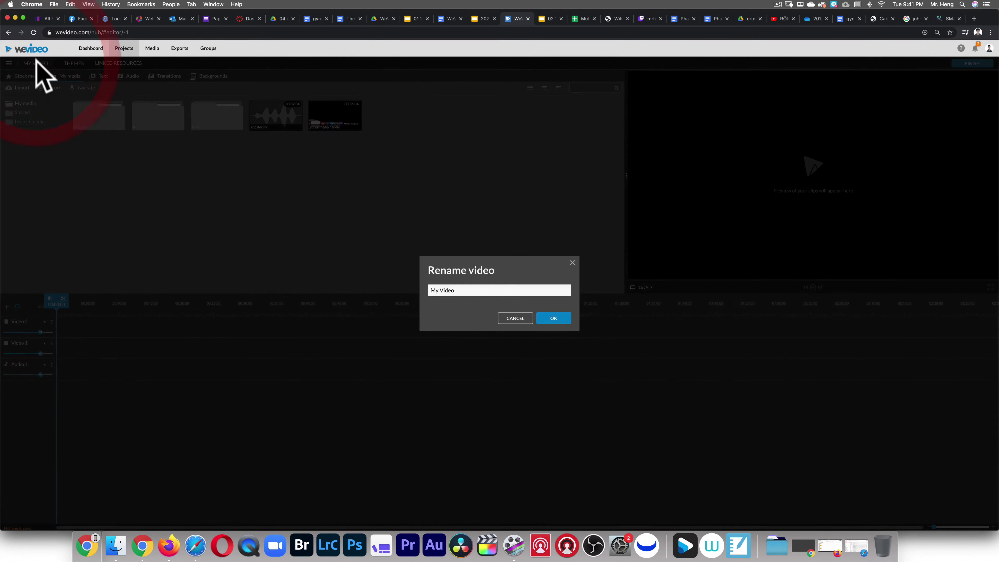
{"action": "key", "text": "super+equal"}
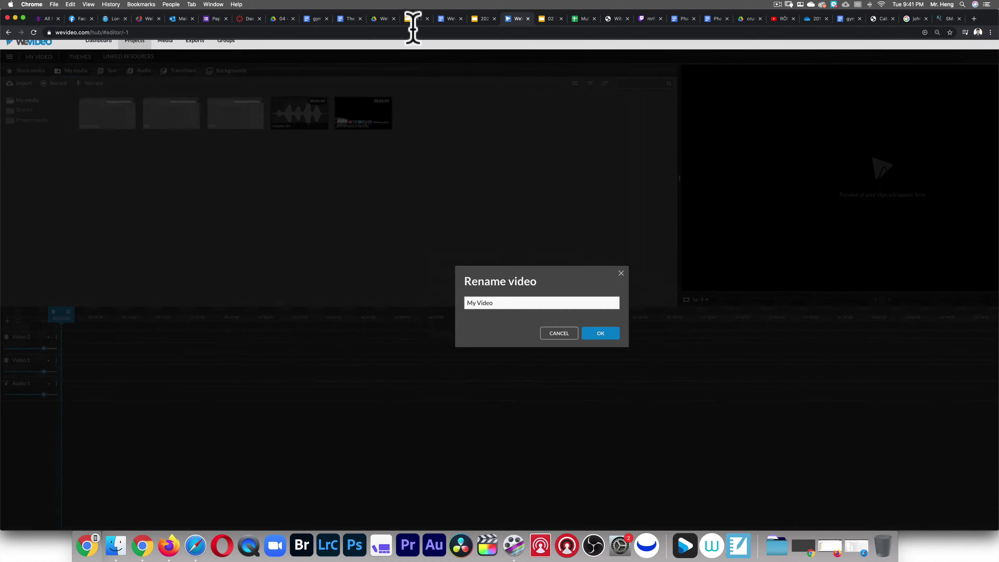
{"action": "key", "text": "super+minus"}
{"action": "left_click", "coordinate": [483, 19]}
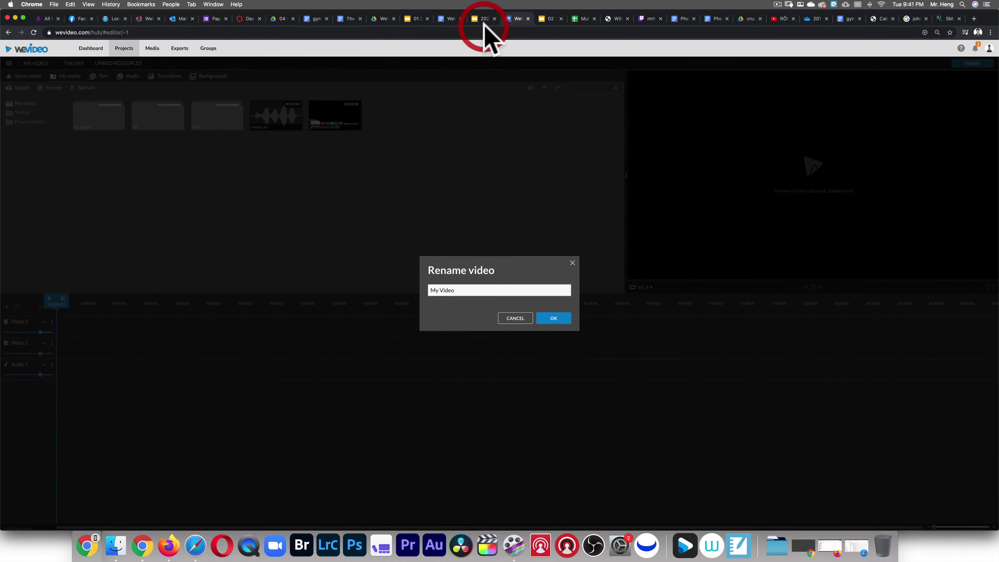
{"action": "left_click_drag", "start_coordinate": [544, 359], "coordinate": [674, 379]}
{"action": "key", "text": "super+c"}
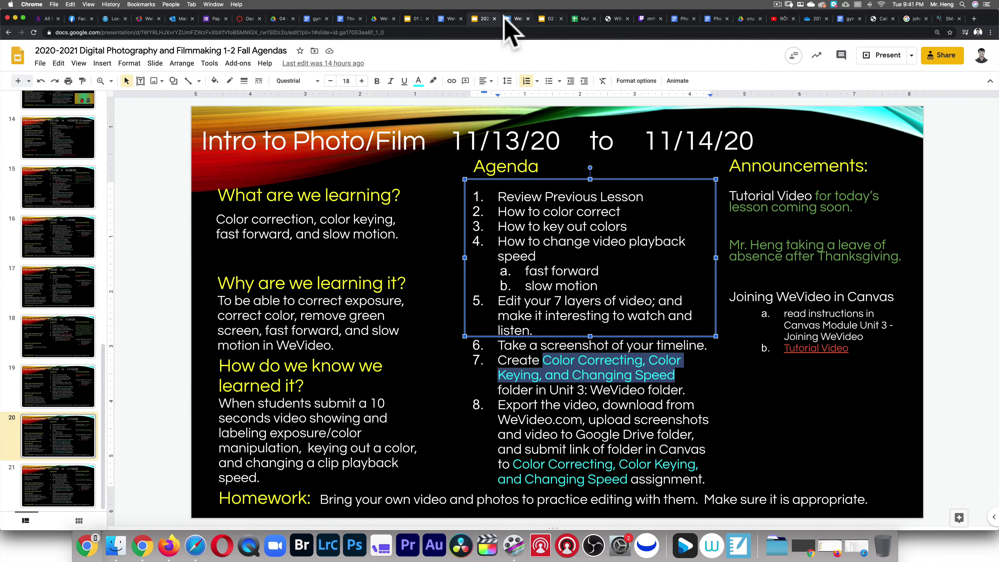
{"action": "left_click", "coordinate": [513, 18]}
{"action": "triple_click", "coordinate": [457, 294]}
{"action": "key", "text": "super+v"}
{"action": "left_click", "coordinate": [553, 319]}
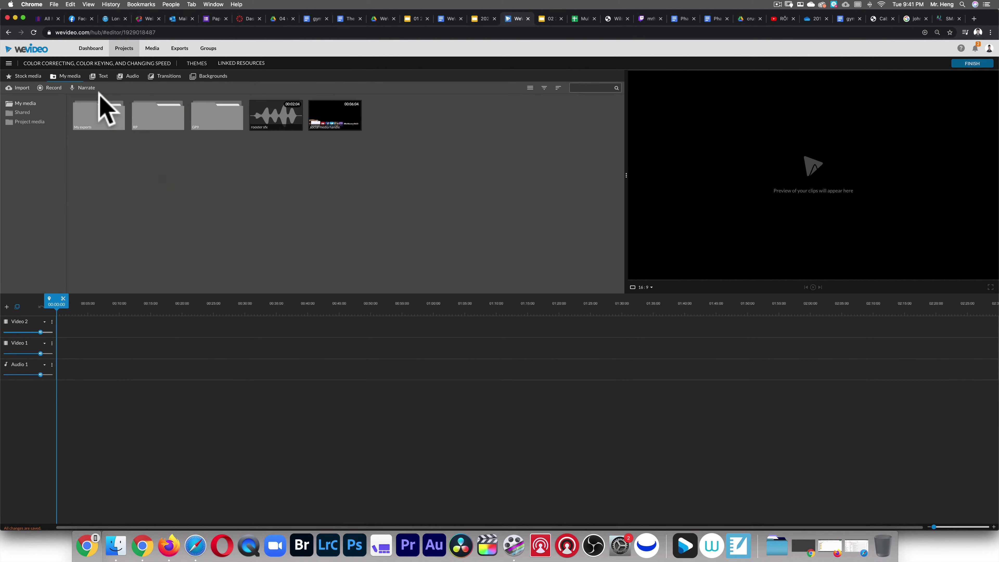
Add the Water Bubbles background at the start of the Video 1 track and trim it to end at 10 seconds.
{"action": "left_click", "coordinate": [205, 84]}
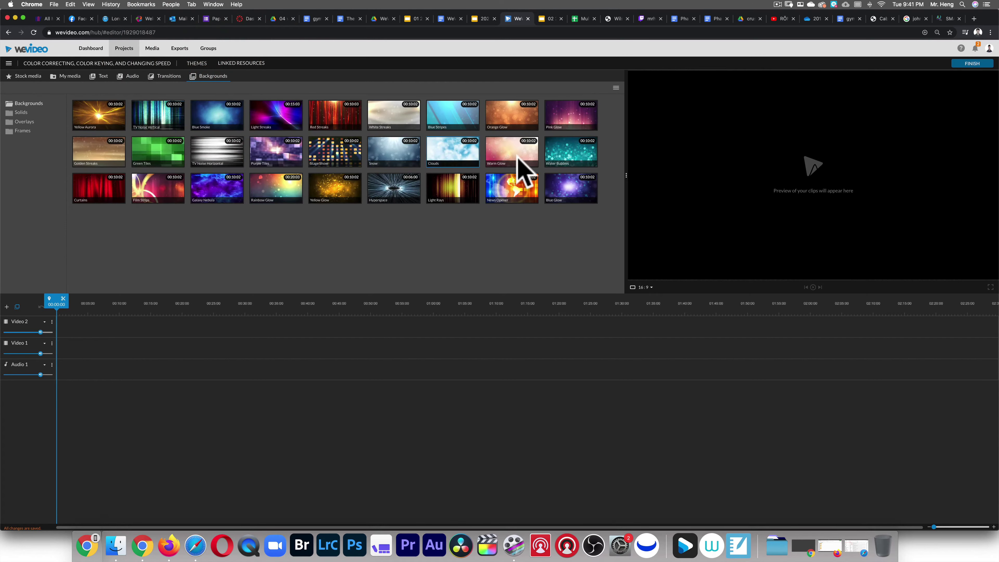
{"action": "left_click", "coordinate": [566, 152]}
{"action": "left_click_drag", "start_coordinate": [567, 151], "coordinate": [78, 357]}
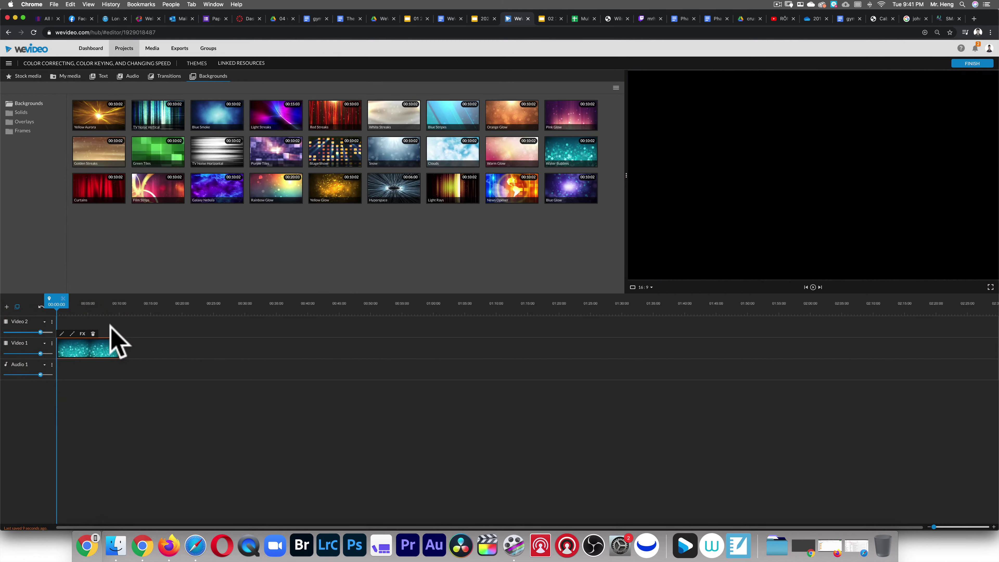
{"action": "left_click", "coordinate": [118, 345]}
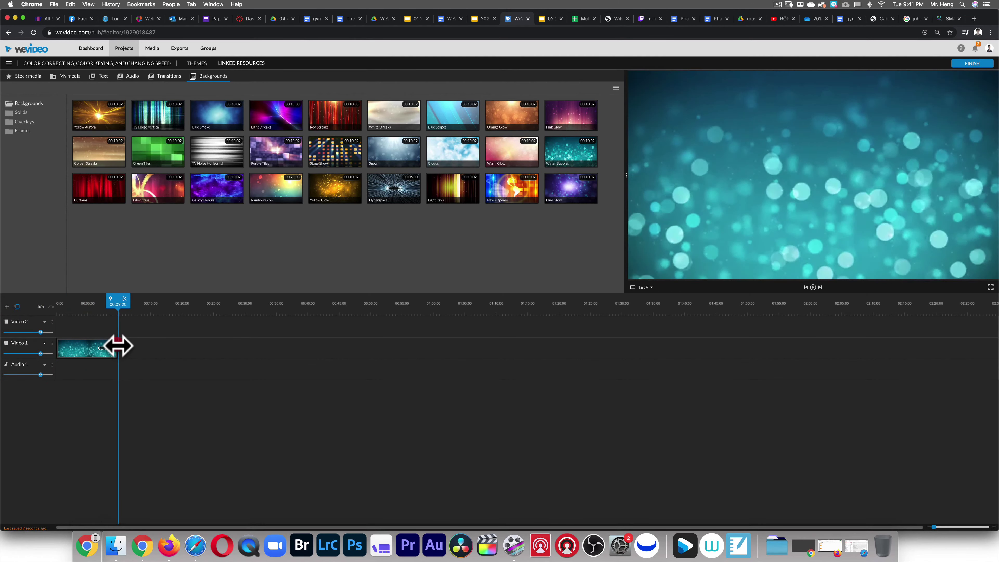
{"action": "left_click", "coordinate": [119, 344]}
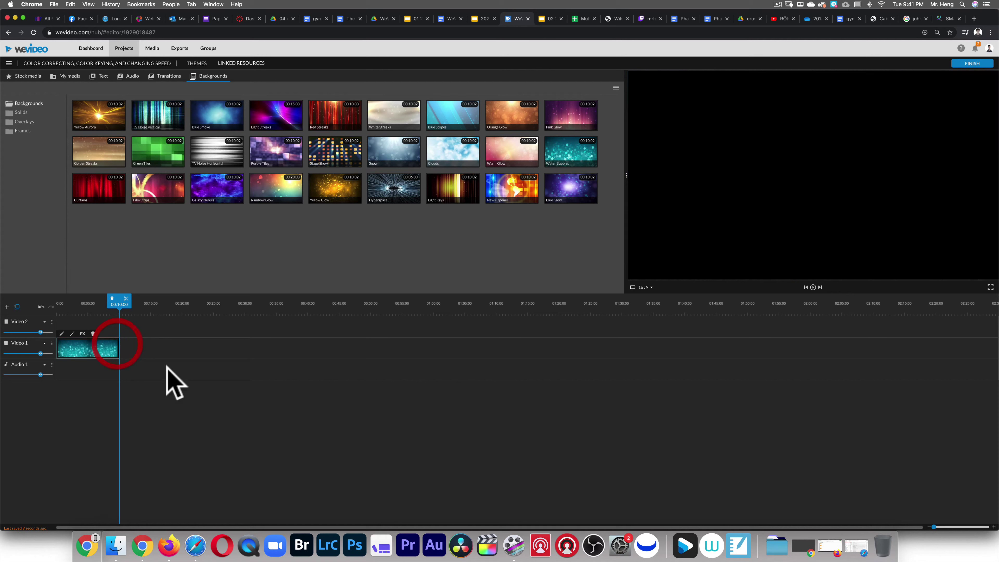
{"action": "left_click_drag", "start_coordinate": [936, 527], "coordinate": [942, 529]}
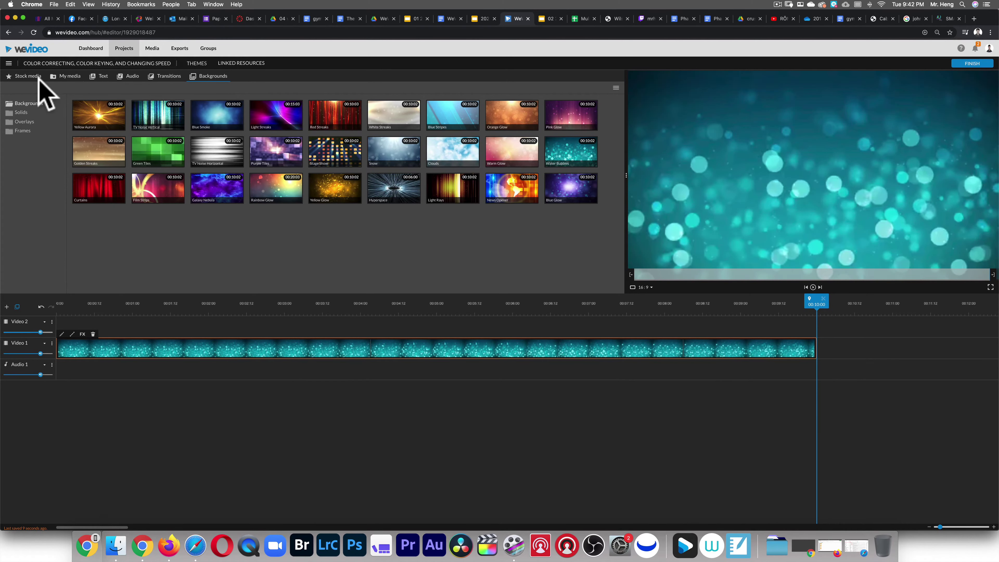
Search stock media for "colors", place the Rainbow Lines Pattern clip at the start of Video 2, and trim it to 10 seconds.
{"action": "left_click", "coordinate": [24, 76]}
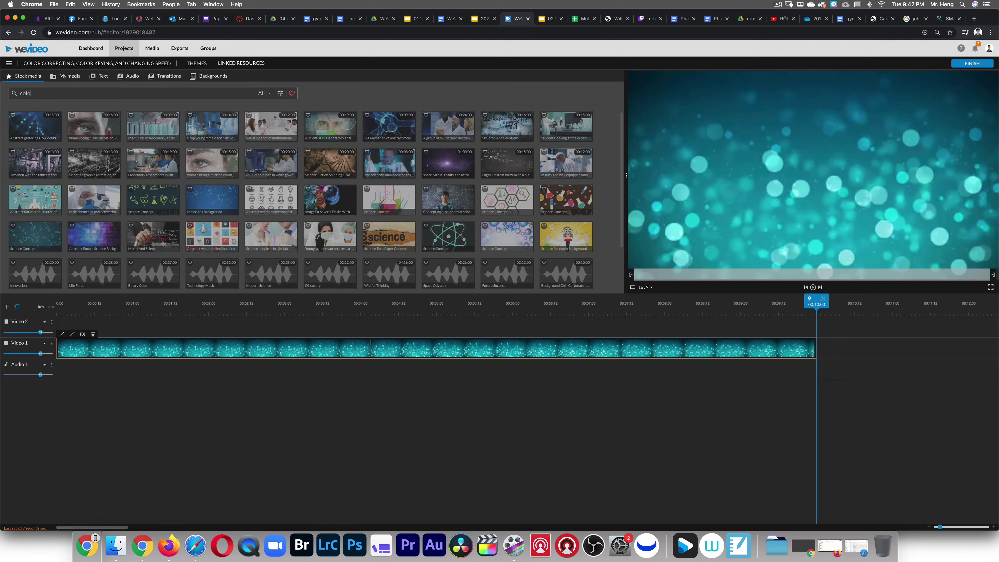
{"action": "key", "text": "Return"}
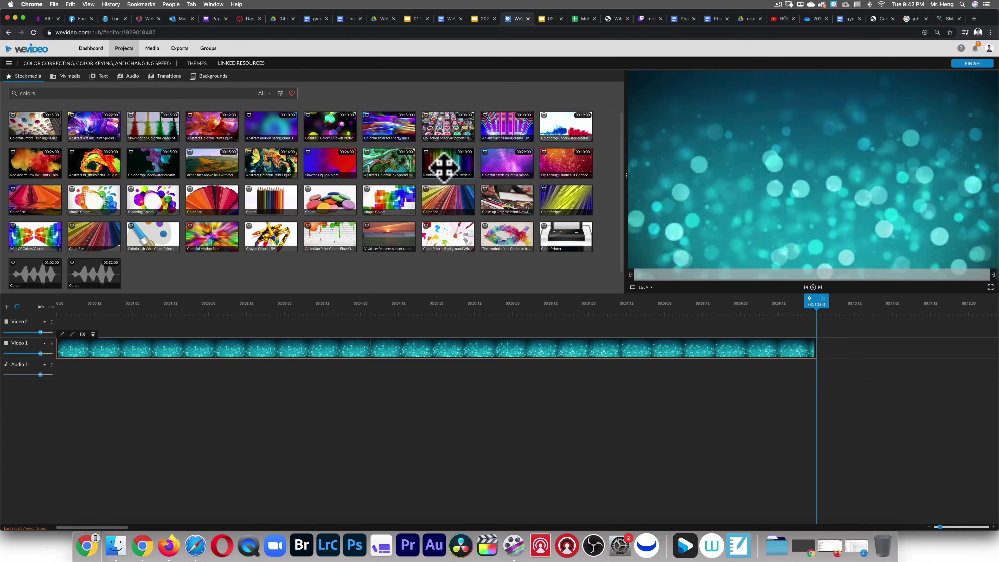
{"action": "left_click_drag", "start_coordinate": [445, 165], "coordinate": [72, 324]}
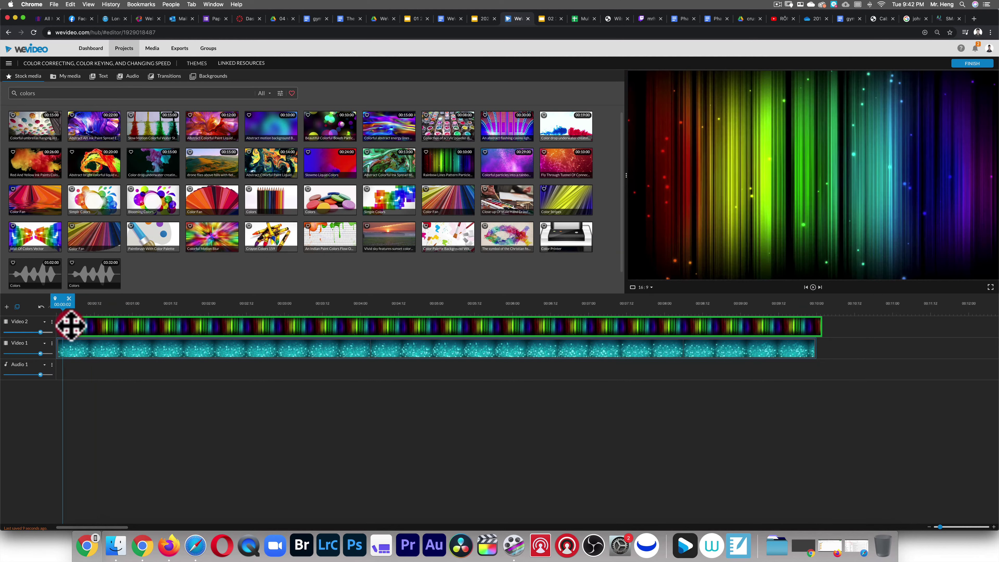
{"action": "left_click", "coordinate": [816, 322]}
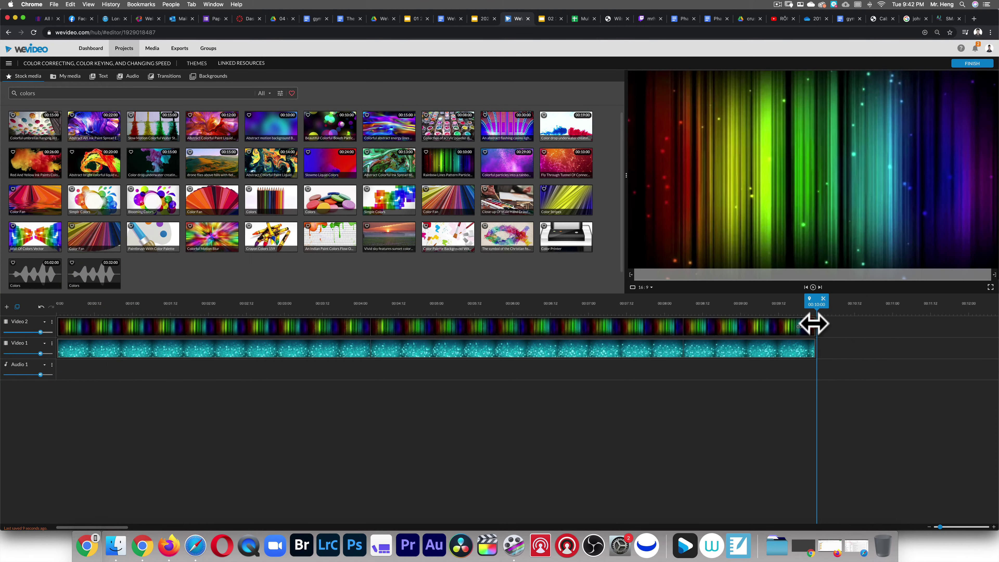
Move the playhead to about 5 seconds and open the color settings of the rainbow clip on Video 2.
{"action": "mouse_move", "coordinate": [818, 304]}
{"action": "left_mouse_down"}
{"action": "mouse_move", "coordinate": [673, 315]}
{"action": "mouse_move", "coordinate": [286, 295]}
{"action": "mouse_move", "coordinate": [450, 304]}
{"action": "left_mouse_up"}
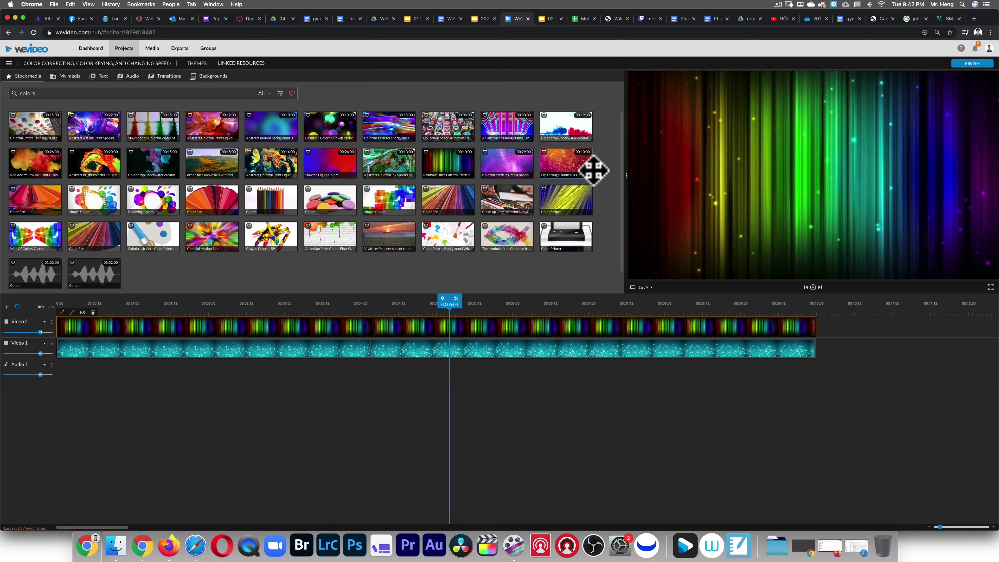
{"action": "double_click", "coordinate": [192, 329]}
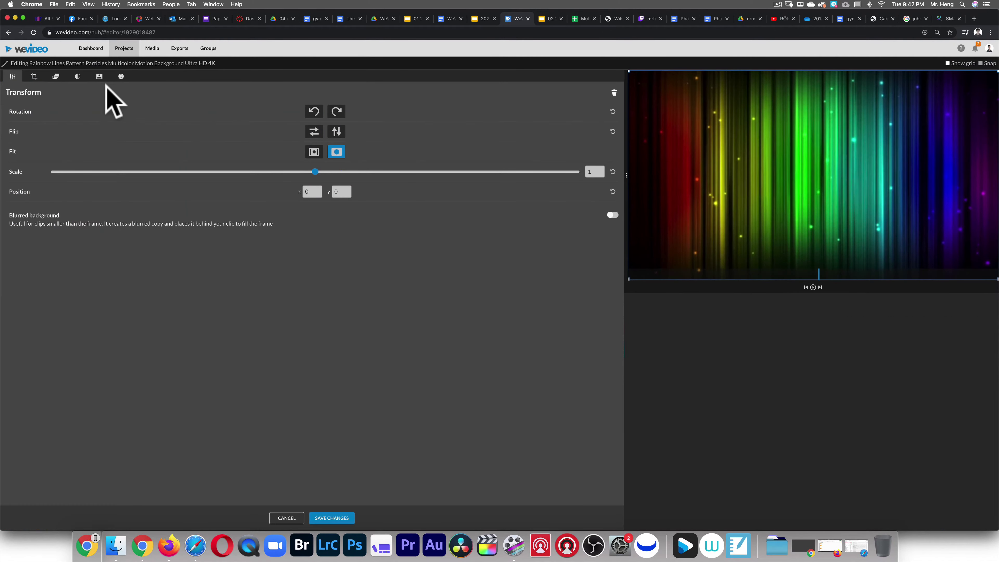
{"action": "left_click", "coordinate": [77, 77]}
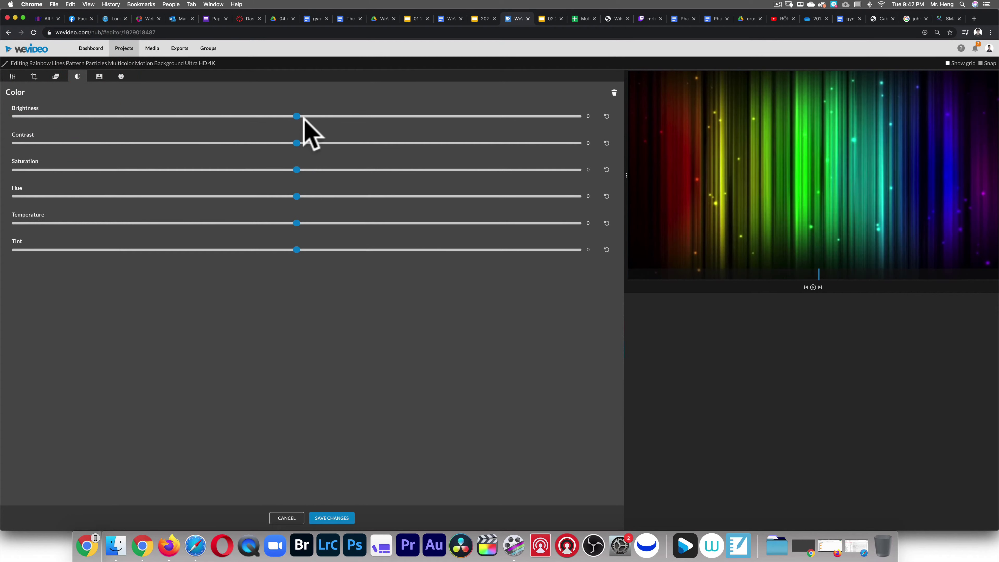
Try brightness and contrast at 100 on the rainbow clip, returning each one to 0.
{"action": "left_click_drag", "start_coordinate": [296, 116], "coordinate": [609, 156]}
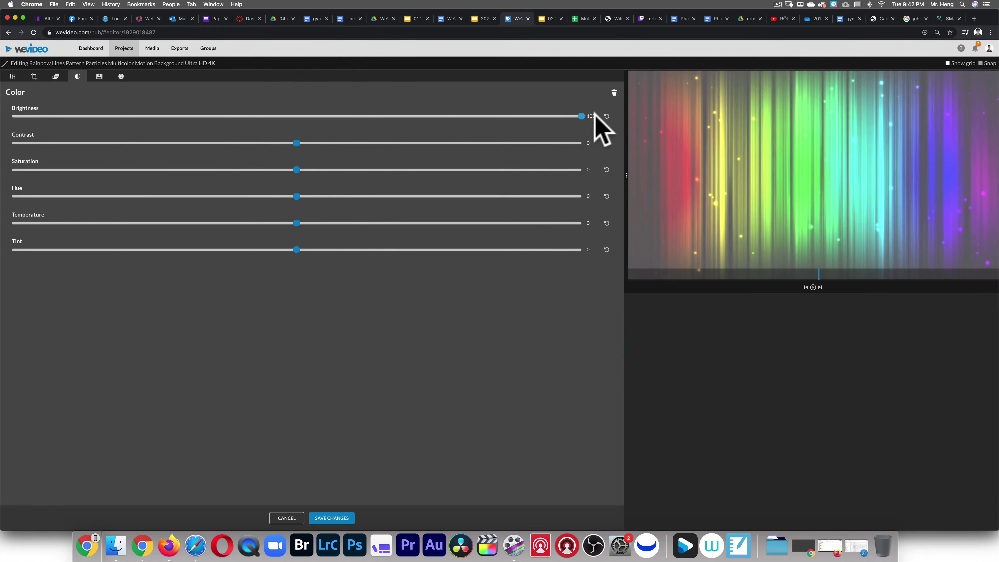
{"action": "left_click", "coordinate": [607, 116]}
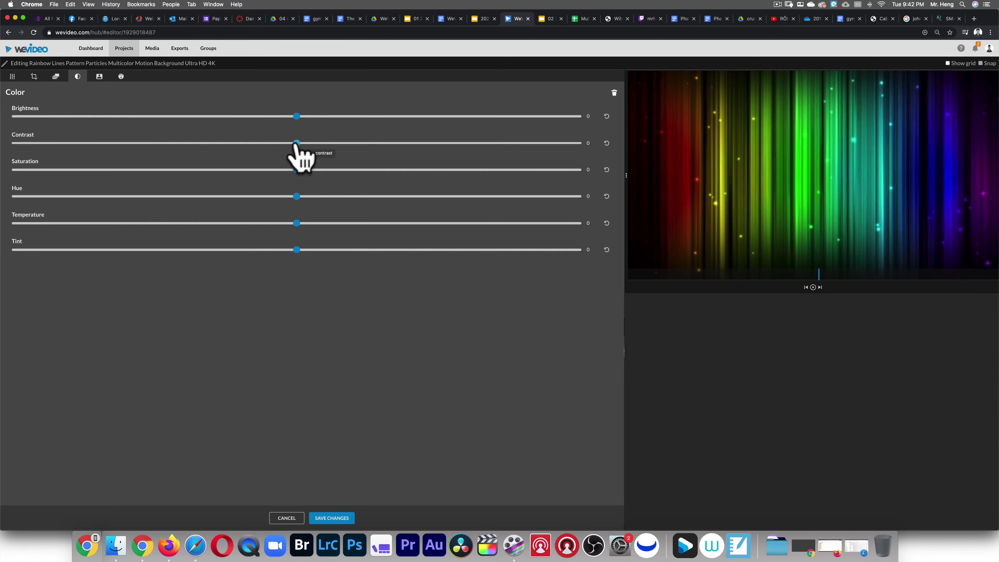
{"action": "left_click_drag", "start_coordinate": [297, 143], "coordinate": [731, 149]}
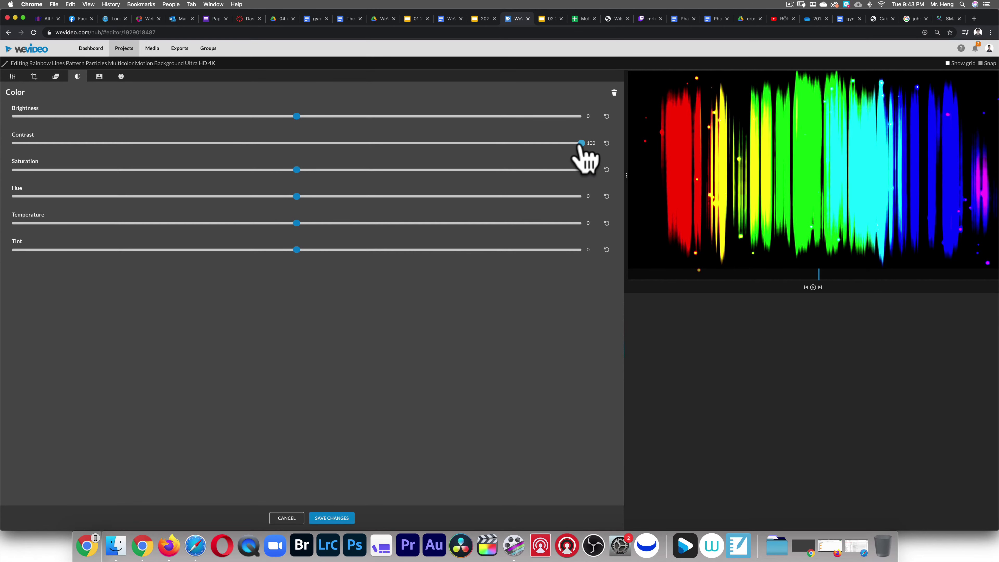
{"action": "left_click_drag", "start_coordinate": [582, 145], "coordinate": [787, 205]}
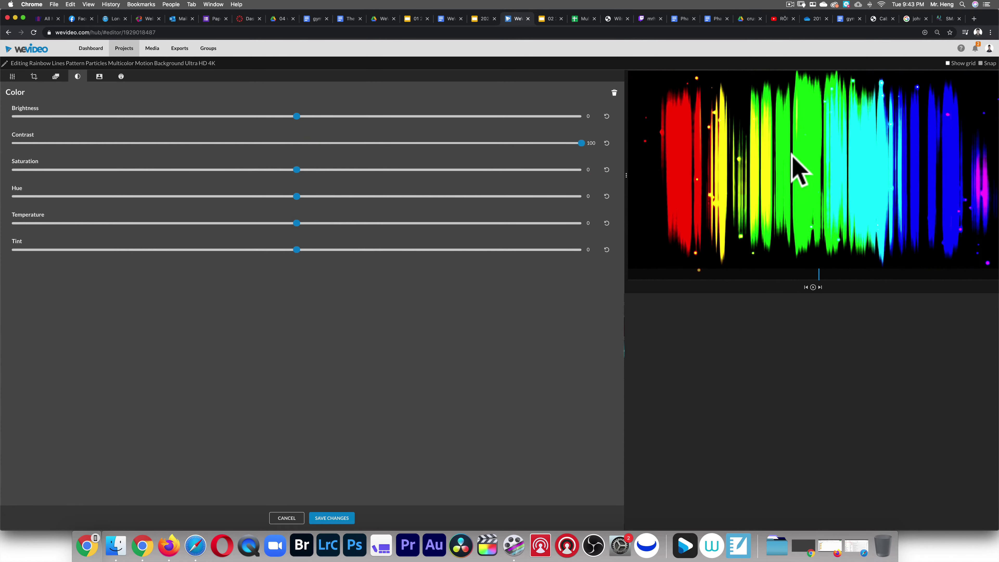
{"action": "left_click_drag", "start_coordinate": [584, 146], "coordinate": [664, 182]}
{"action": "left_click_drag", "start_coordinate": [581, 143], "coordinate": [298, 127]}
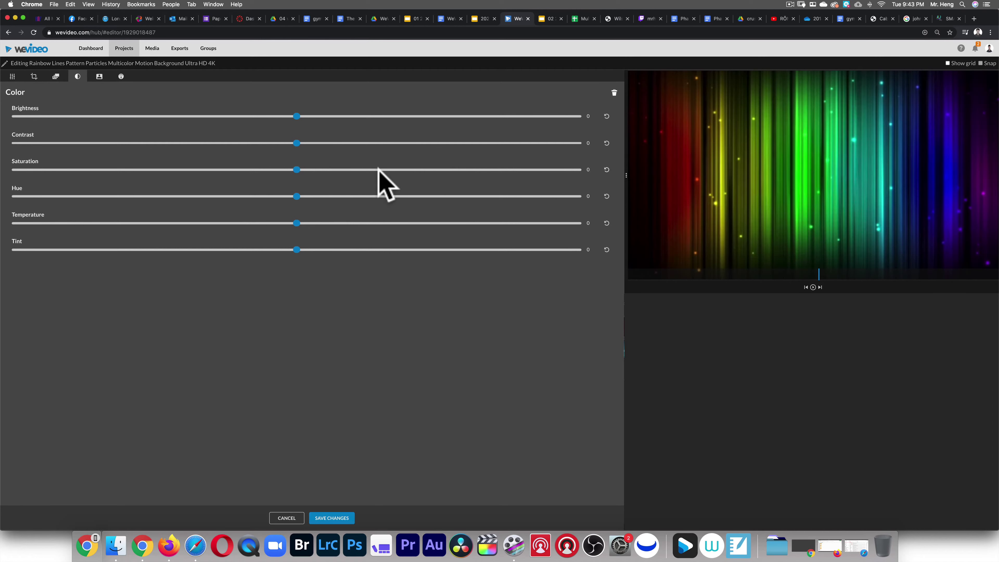
Try the rainbow clip's saturation at -100 and at 100, and reset it to 0.
{"action": "left_click_drag", "start_coordinate": [296, 170], "coordinate": [3, 173]}
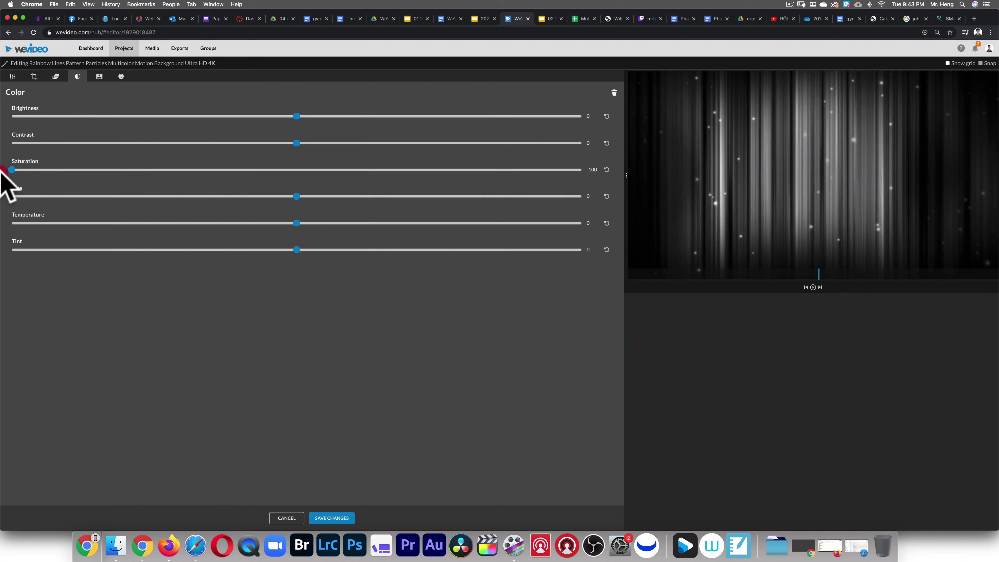
{"action": "left_click_drag", "start_coordinate": [9, 172], "coordinate": [594, 193]}
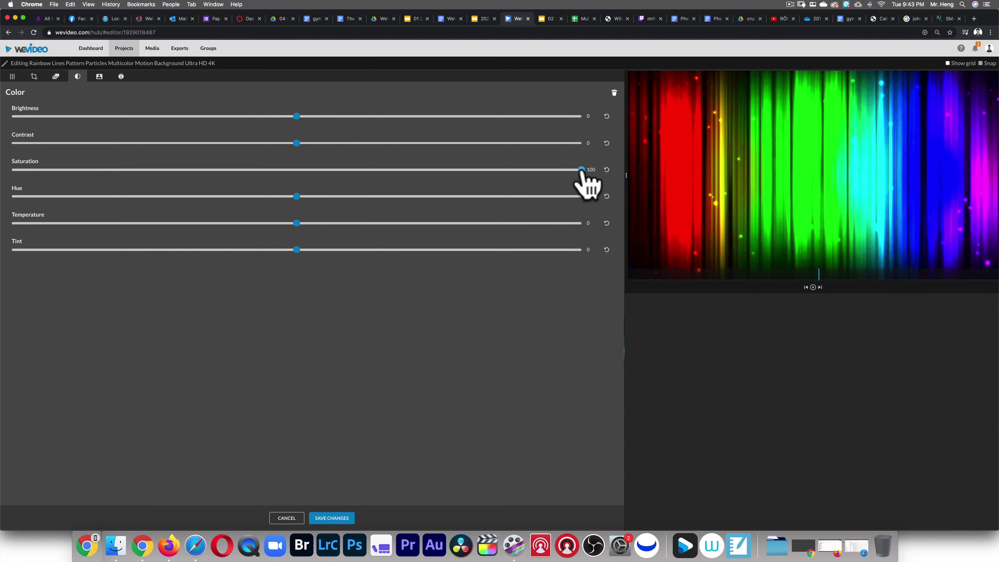
{"action": "left_click", "coordinate": [606, 169]}
Try small hue shifts and temperature at -100 and 100 on the rainbow clip, returning both settings to 0.
{"action": "mouse_move", "coordinate": [291, 197]}
{"action": "left_mouse_down"}
{"action": "mouse_move", "coordinate": [12, 201]}
{"action": "mouse_move", "coordinate": [598, 196]}
{"action": "mouse_move", "coordinate": [370, 219]}
{"action": "mouse_move", "coordinate": [305, 210]}
{"action": "left_mouse_up"}
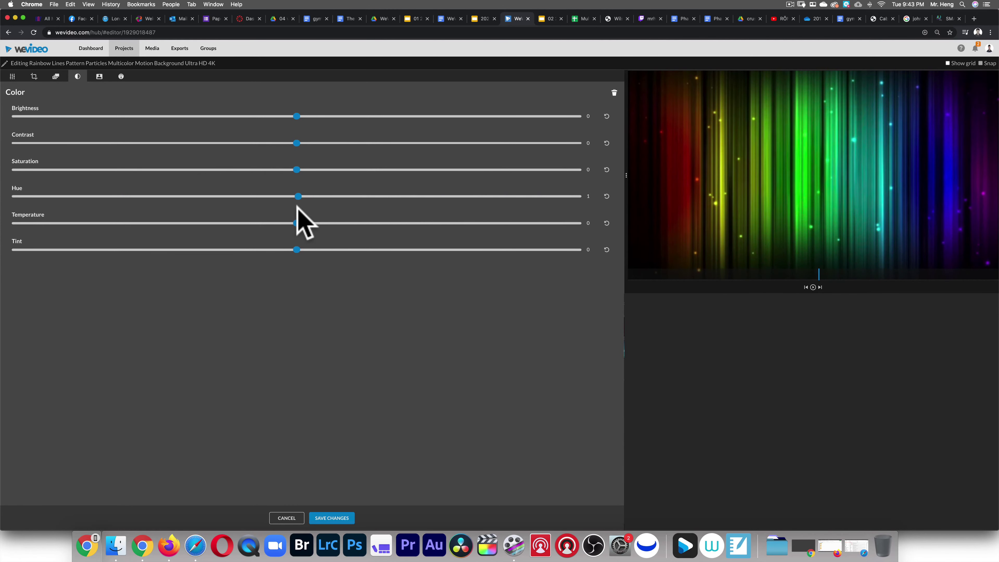
{"action": "left_click", "coordinate": [297, 197]}
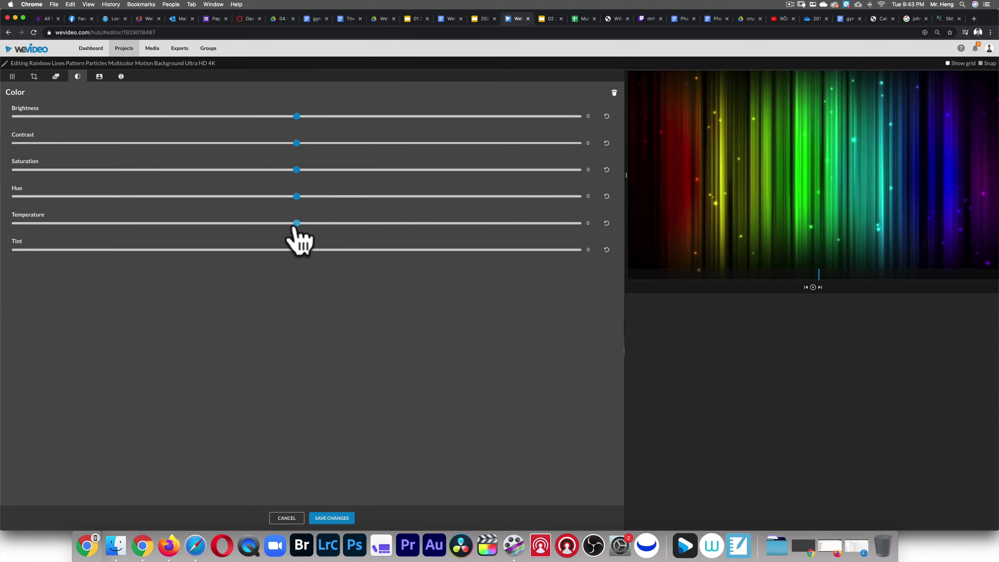
{"action": "left_click_drag", "start_coordinate": [296, 222], "coordinate": [3, 250]}
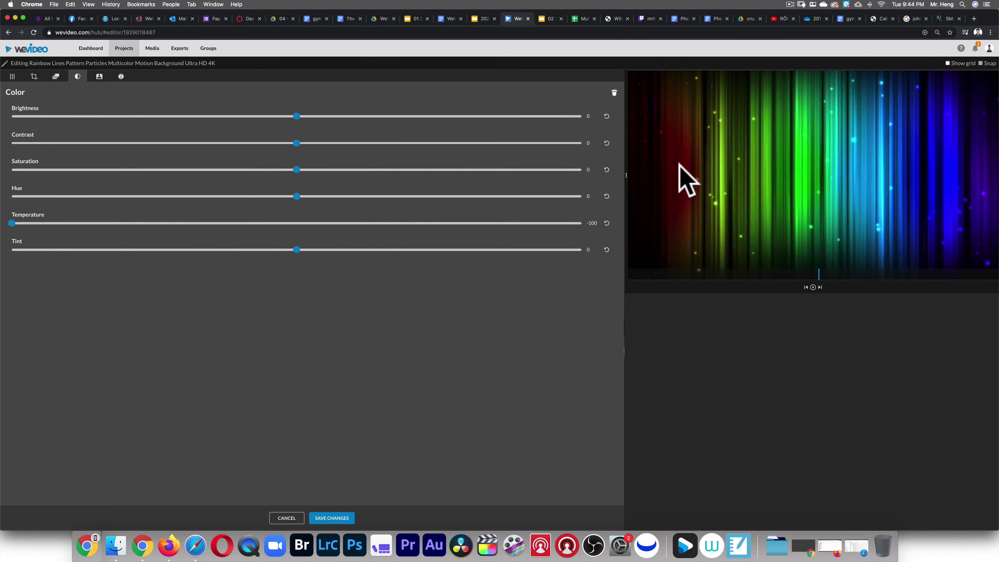
{"action": "left_click_drag", "start_coordinate": [12, 223], "coordinate": [607, 230]}
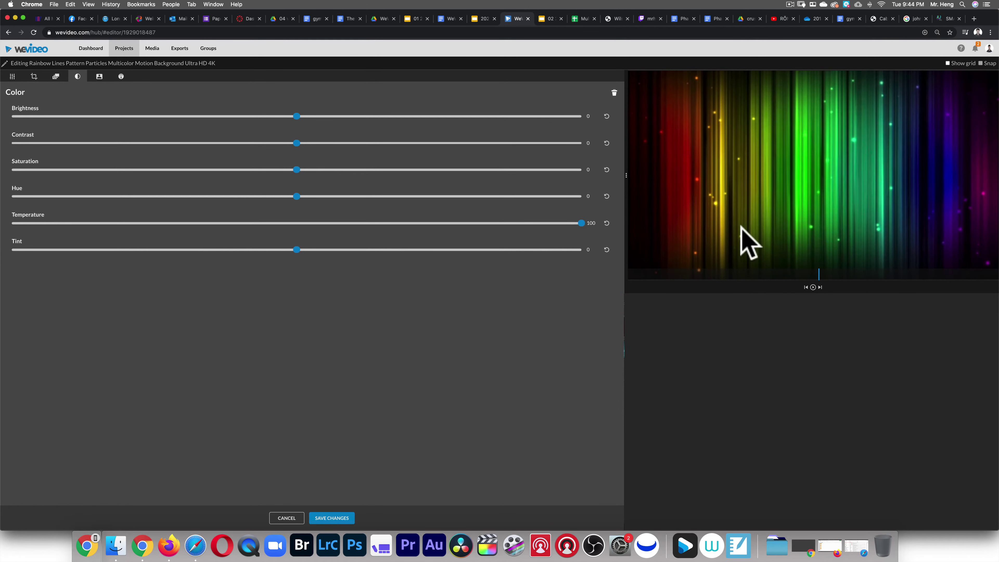
{"action": "left_click_drag", "start_coordinate": [578, 226], "coordinate": [292, 235]}
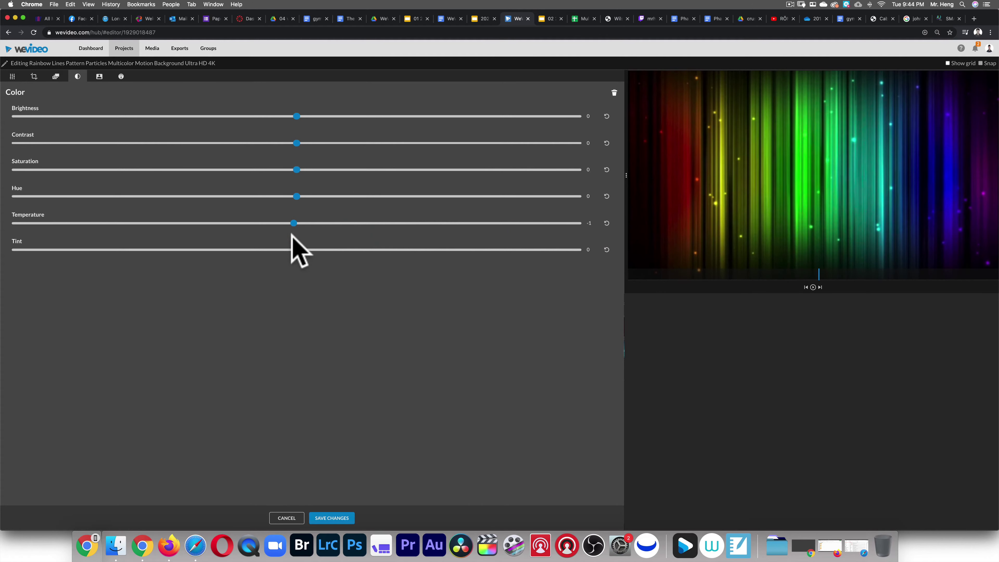
{"action": "left_click", "coordinate": [291, 223]}
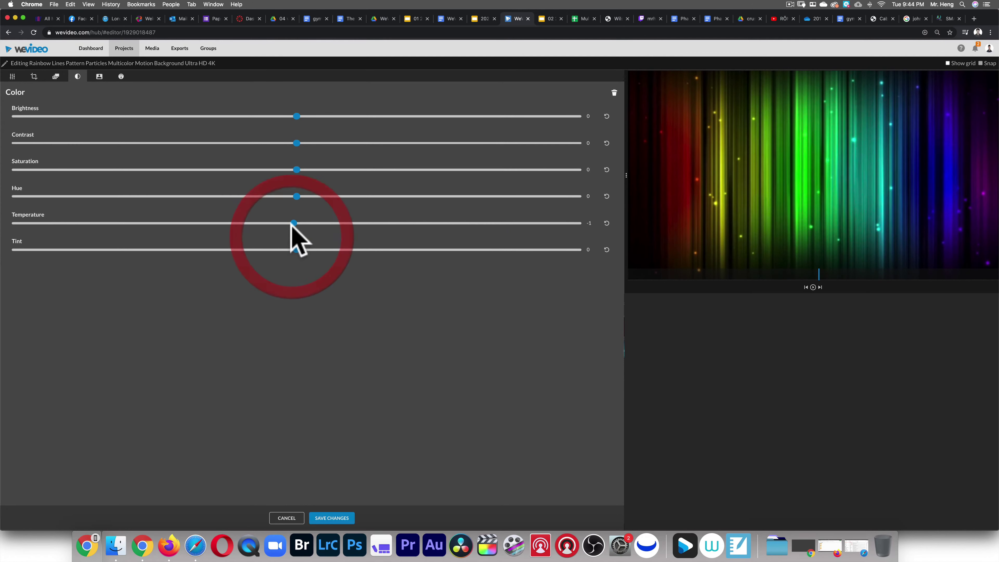
{"action": "left_click", "coordinate": [297, 224]}
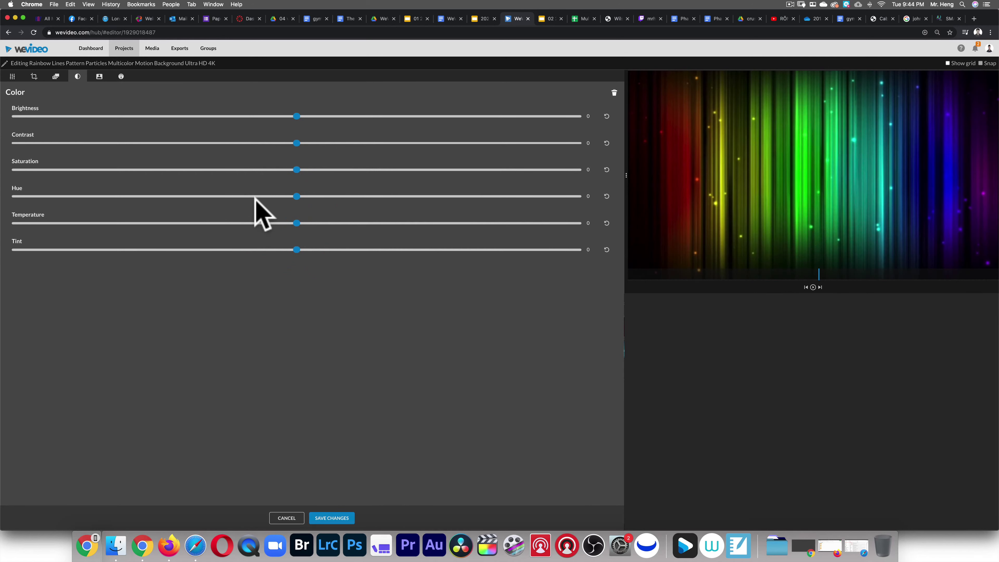
{"action": "left_click_drag", "start_coordinate": [297, 224], "coordinate": [638, 264]}
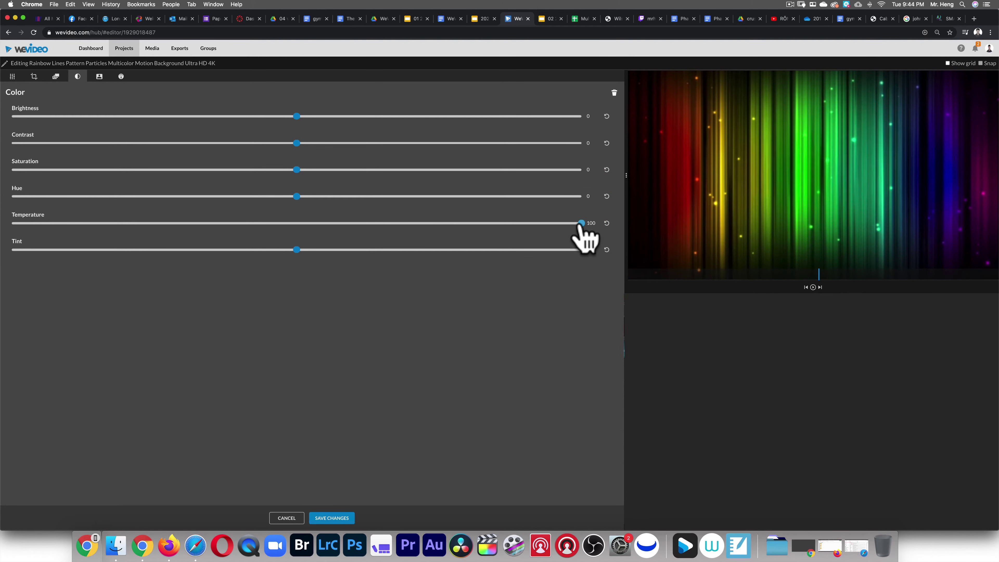
{"action": "left_click_drag", "start_coordinate": [580, 224], "coordinate": [302, 227]}
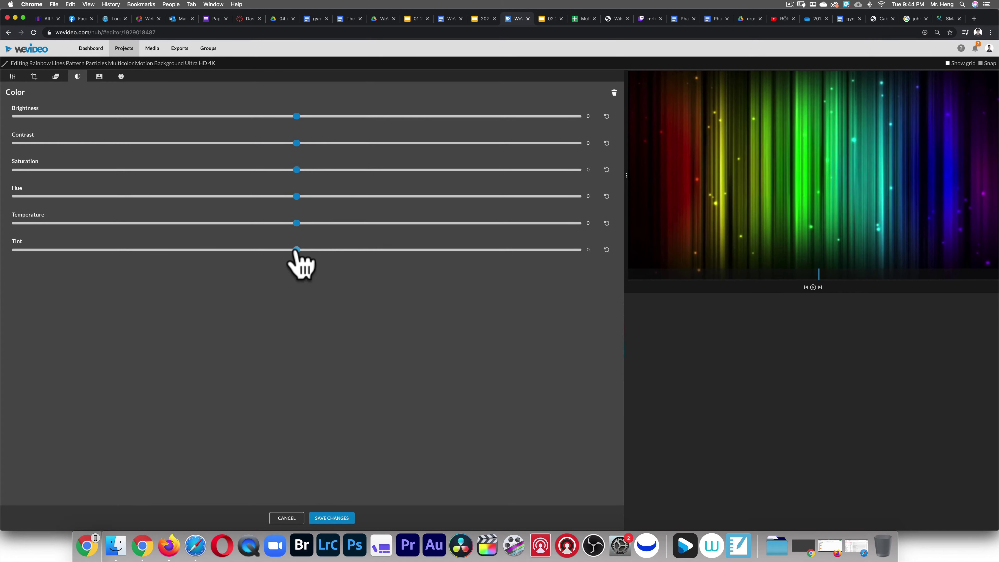
Try the rainbow clip's tint at its lowest value and at 100, and reset it to 0.
{"action": "left_click_drag", "start_coordinate": [286, 251], "coordinate": [2, 263]}
{"action": "left_click_drag", "start_coordinate": [8, 252], "coordinate": [584, 263]}
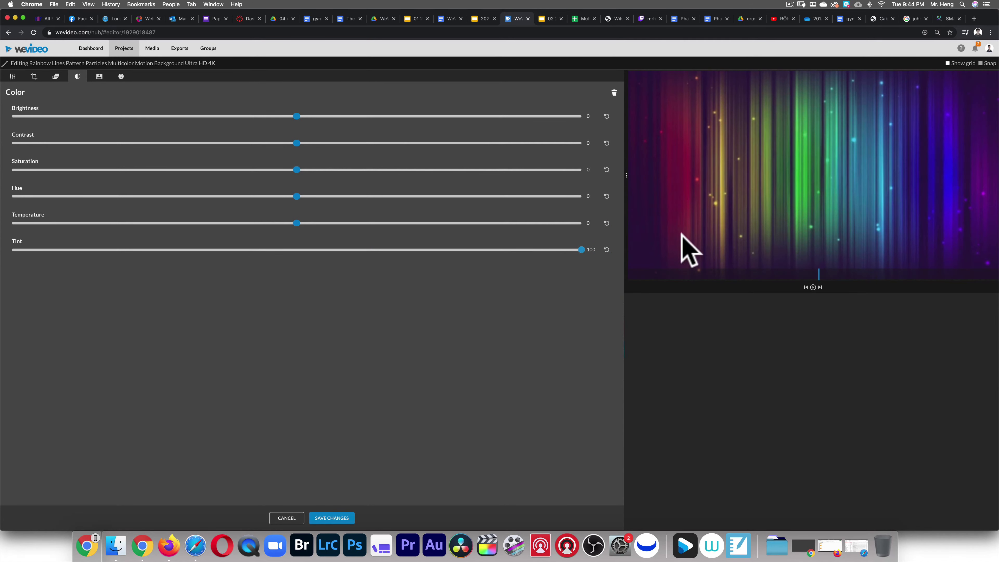
{"action": "left_click_drag", "start_coordinate": [581, 252], "coordinate": [799, 313]}
{"action": "left_click", "coordinate": [607, 251]}
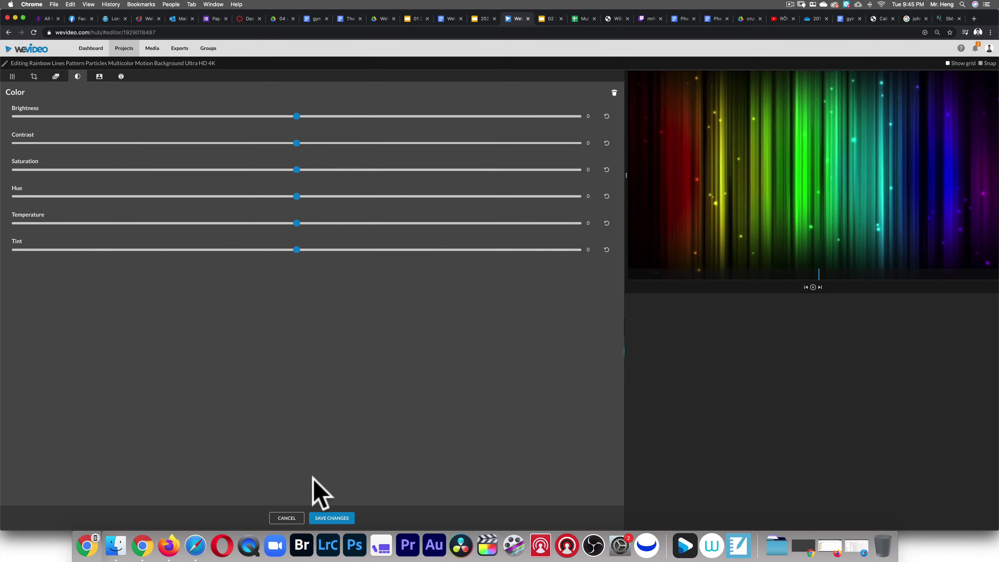
{"action": "left_click", "coordinate": [616, 265]}
Set the rainbow clip's tint, saturation and contrast to 100, brightness to -48 and temperature to 60, and save the changes.
{"action": "left_click_drag", "start_coordinate": [295, 251], "coordinate": [665, 262]}
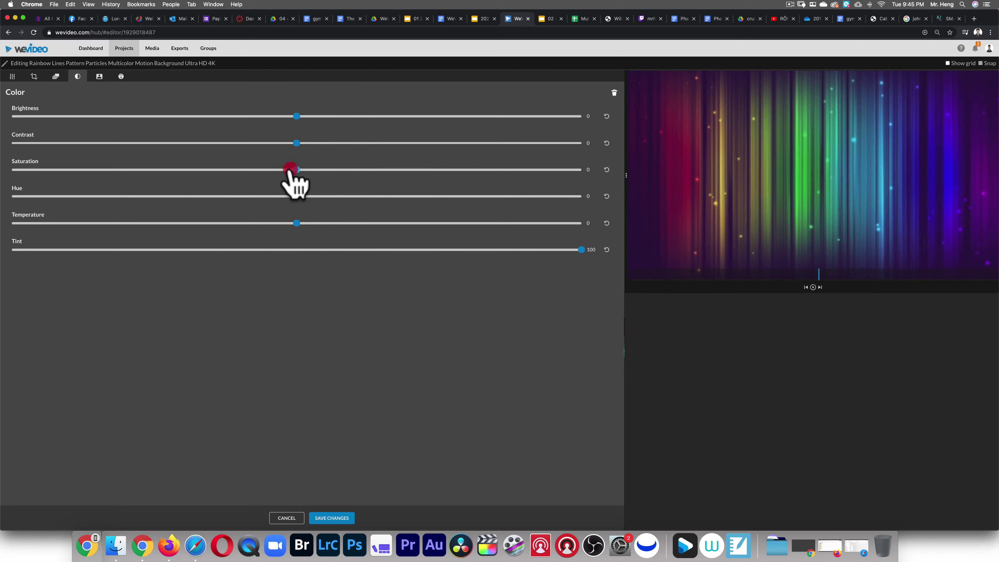
{"action": "left_click_drag", "start_coordinate": [297, 169], "coordinate": [12, 170]}
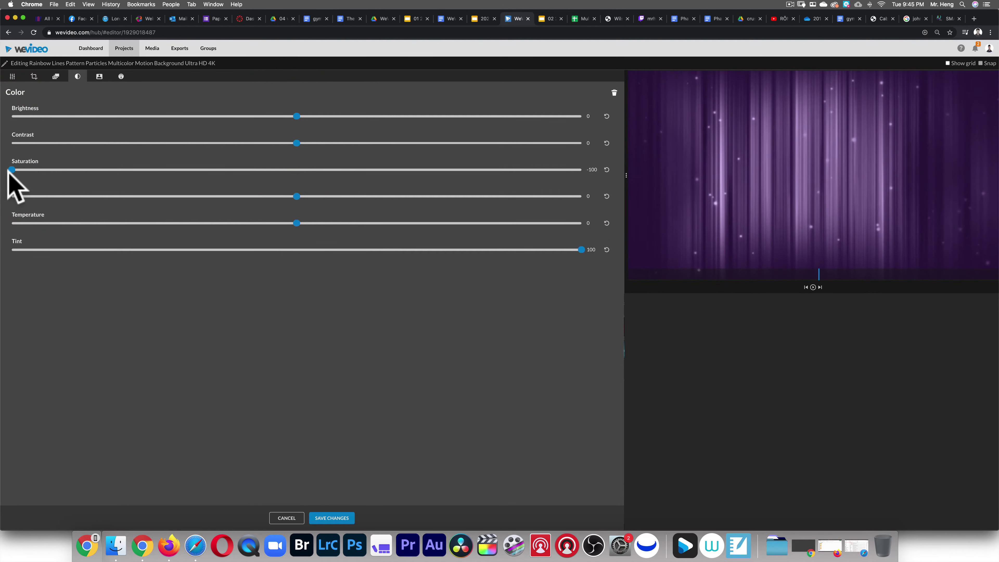
{"action": "key", "text": "End"}
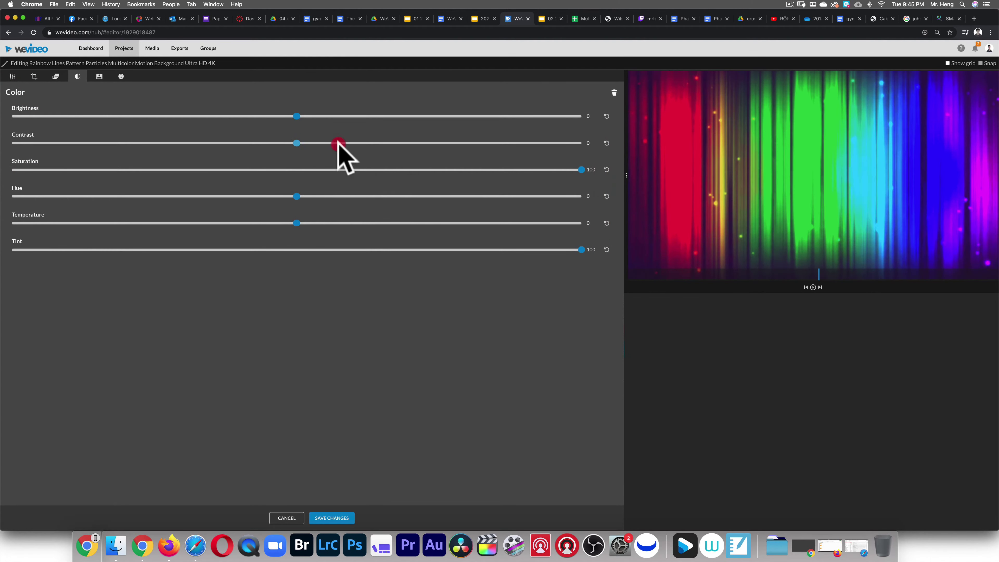
{"action": "left_click_drag", "start_coordinate": [301, 143], "coordinate": [591, 181]}
{"action": "left_click_drag", "start_coordinate": [217, 116], "coordinate": [160, 116]}
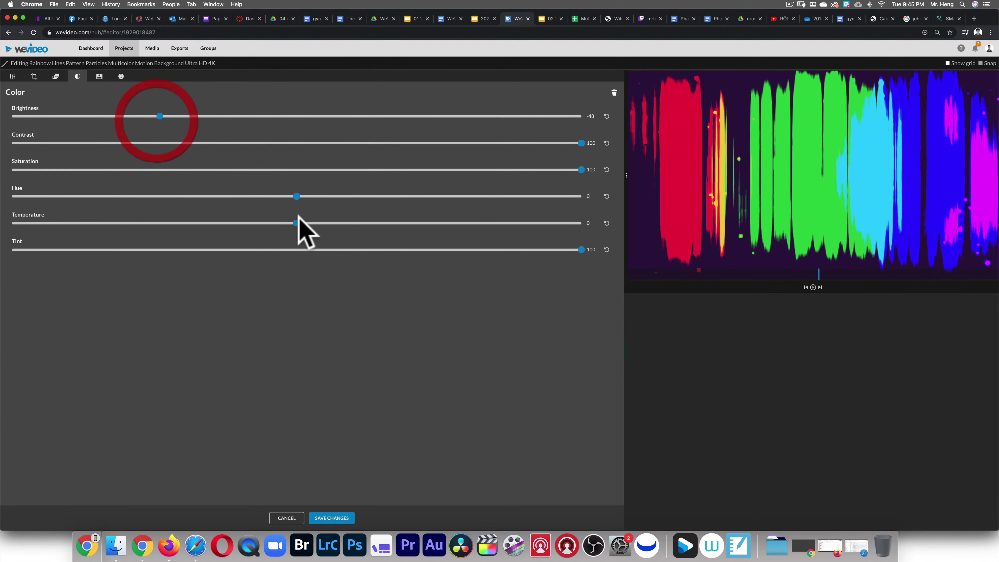
{"action": "left_click_drag", "start_coordinate": [297, 223], "coordinate": [467, 224]}
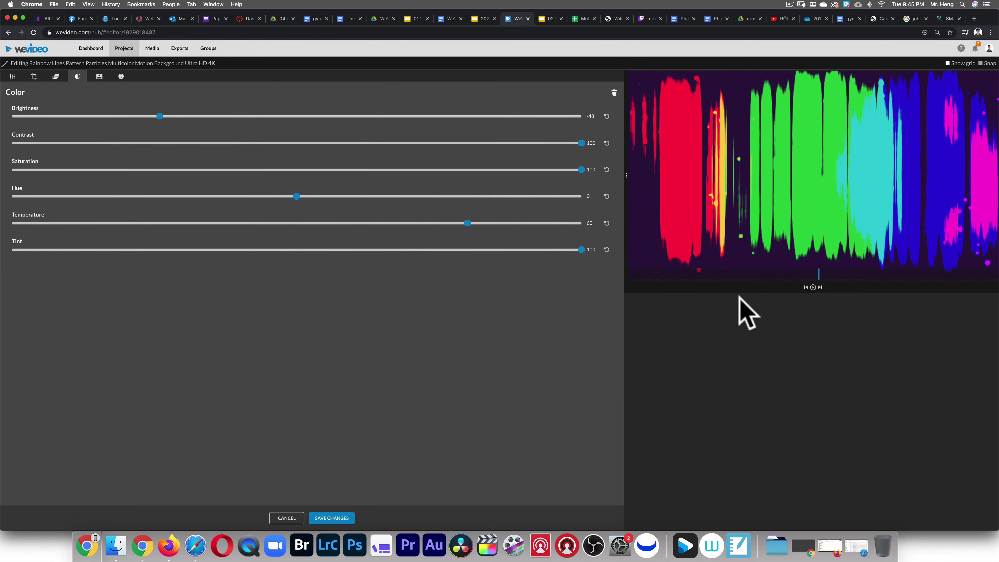
{"action": "left_click", "coordinate": [332, 518]}
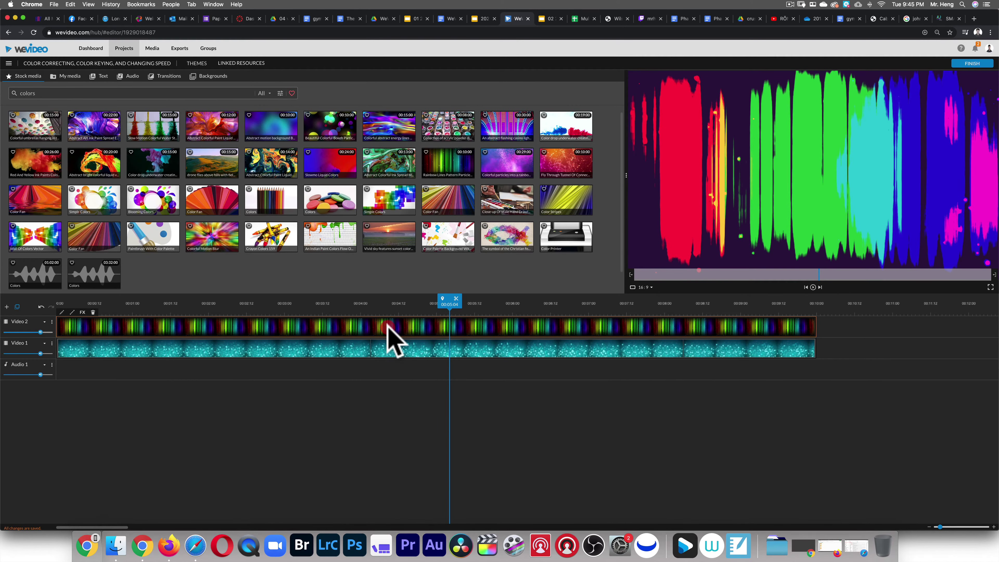
Scale the rainbow clip to 0.37, move it to the frame's upper-left area at X 70, Y 55, and save the changes.
{"action": "double_click", "coordinate": [387, 327]}
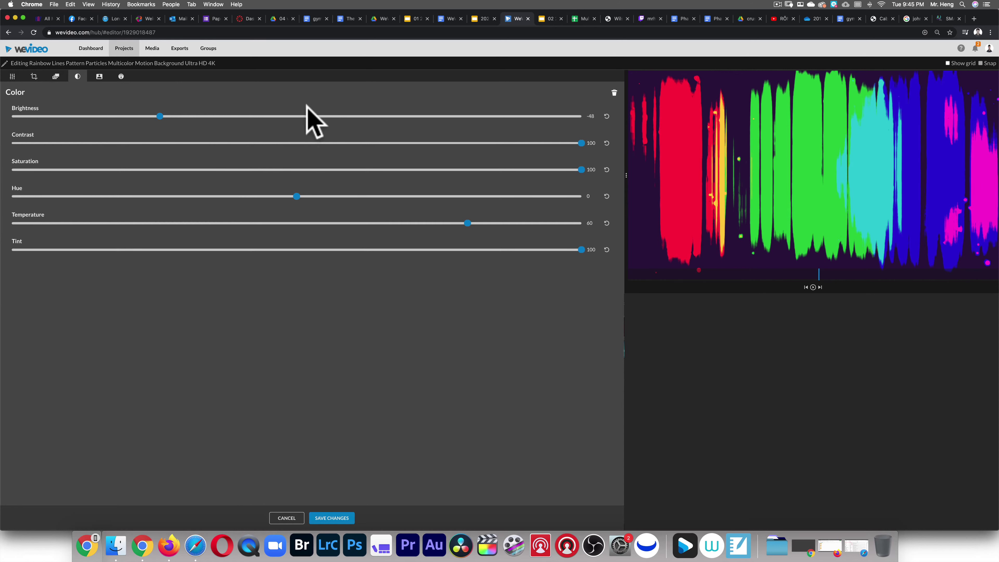
{"action": "left_click", "coordinate": [12, 76]}
{"action": "left_click", "coordinate": [314, 171]}
{"action": "left_click_drag", "start_coordinate": [314, 174], "coordinate": [145, 172]}
{"action": "left_click_drag", "start_coordinate": [820, 178], "coordinate": [718, 123]}
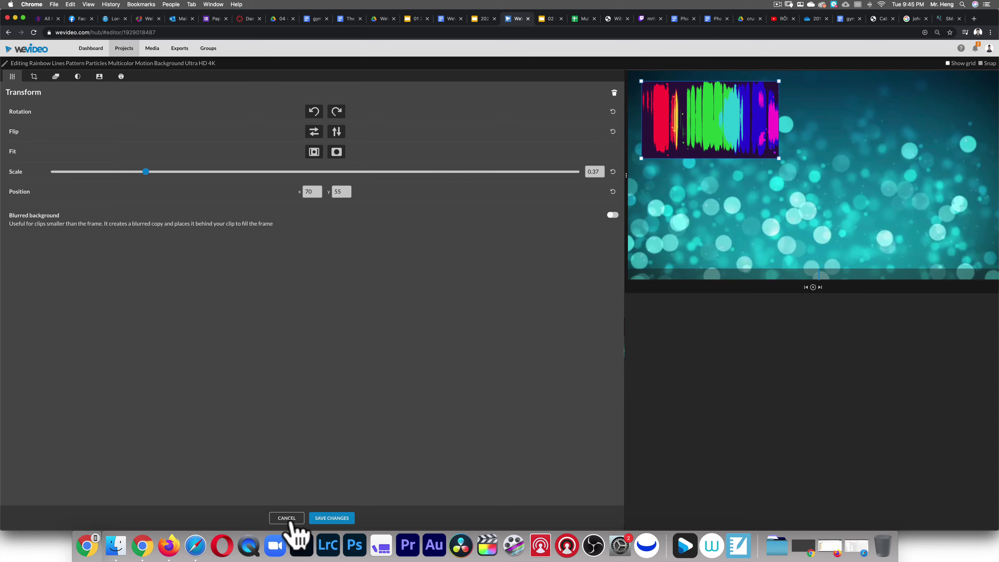
{"action": "left_click", "coordinate": [335, 519]}
Display the motion text templates and add a new video track named Video 3.
{"action": "left_click", "coordinate": [102, 76]}
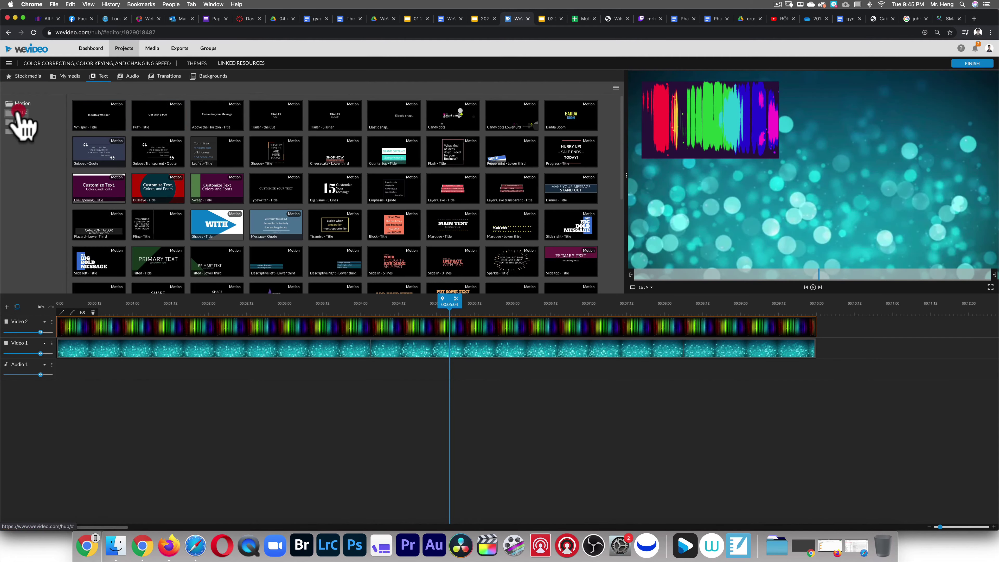
{"action": "left_click", "coordinate": [21, 113]}
{"action": "left_click", "coordinate": [23, 104]}
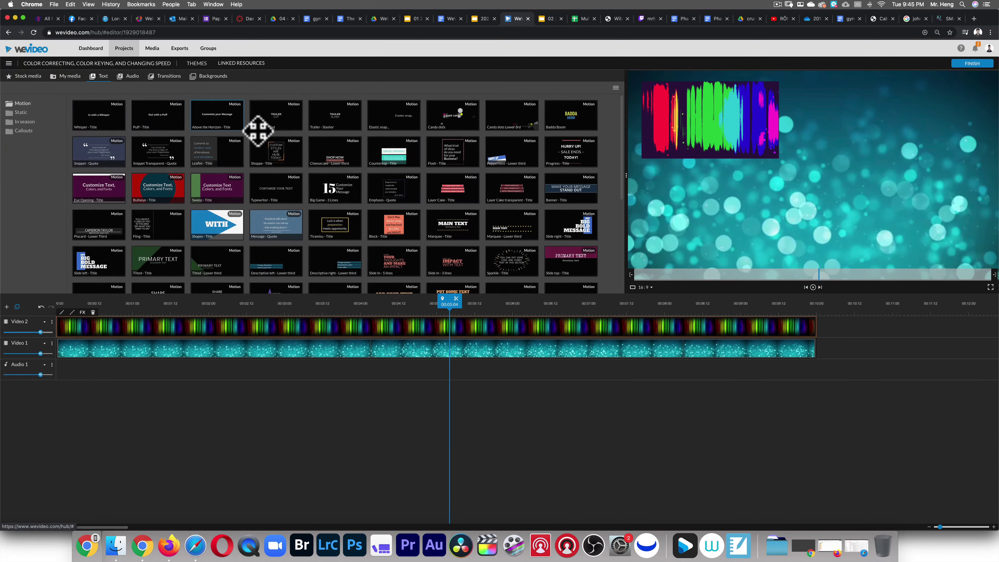
{"action": "mouse_move", "coordinate": [267, 123]}
{"action": "left_mouse_down"}
{"action": "mouse_move", "coordinate": [256, 188]}
{"action": "mouse_move", "coordinate": [179, 310]}
{"action": "mouse_move", "coordinate": [156, 310]}
{"action": "mouse_move", "coordinate": [187, 199]}
{"action": "mouse_move", "coordinate": [251, 112]}
{"action": "left_mouse_up"}
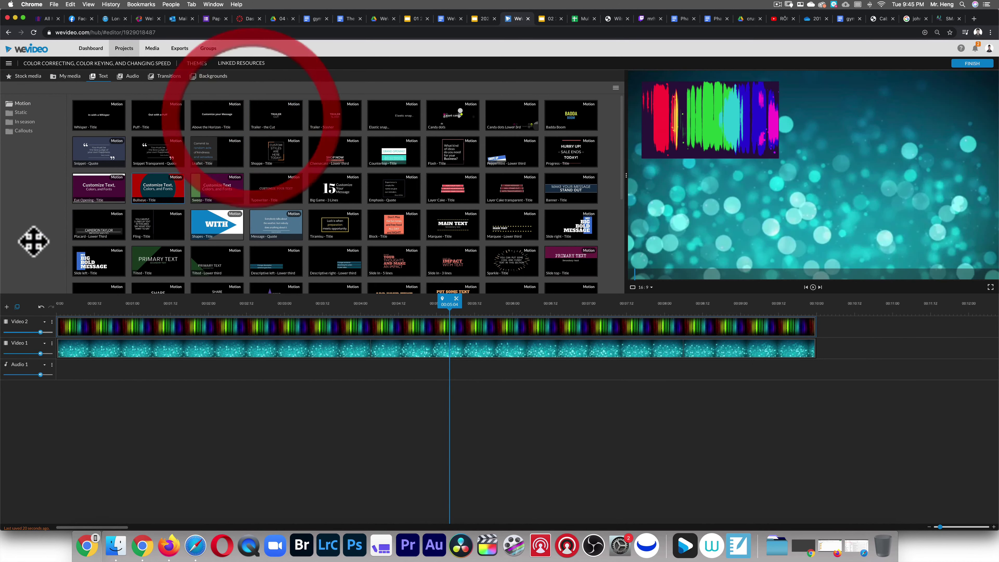
{"action": "left_click", "coordinate": [6, 307]}
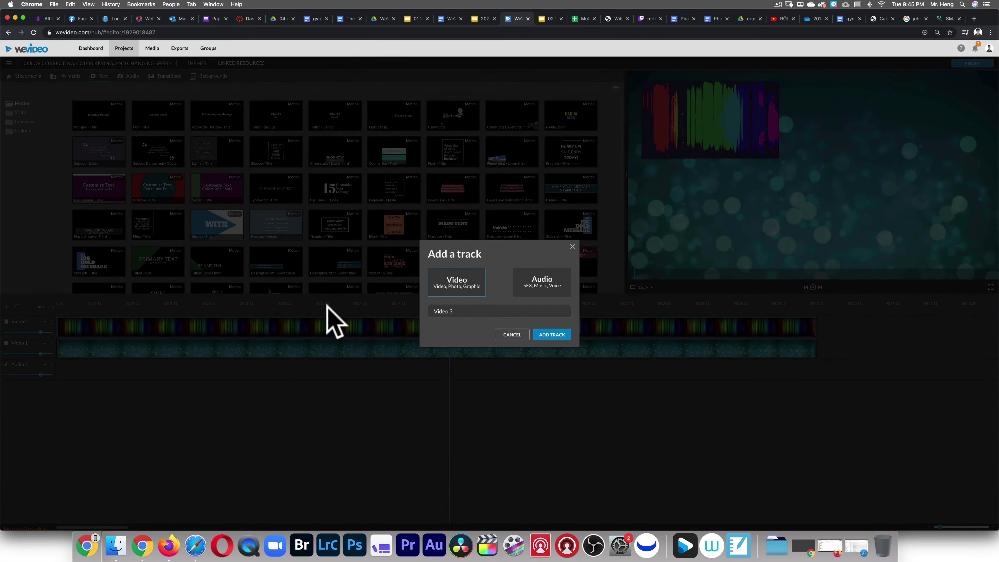
{"action": "left_click", "coordinate": [562, 335]}
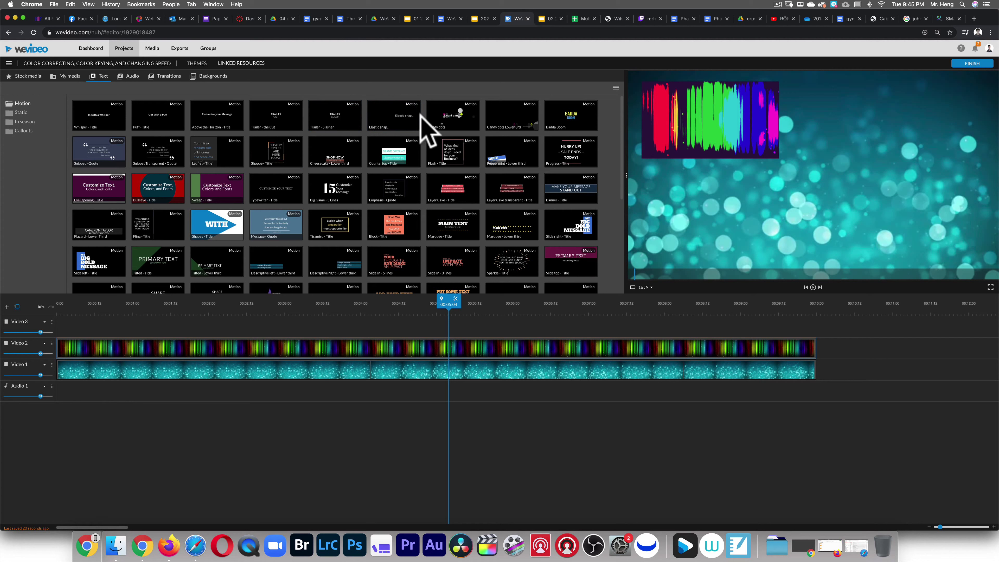
Place the Whisper title at the start of Video 3 and extend it to 10 seconds.
{"action": "left_click_drag", "start_coordinate": [105, 116], "coordinate": [67, 332]}
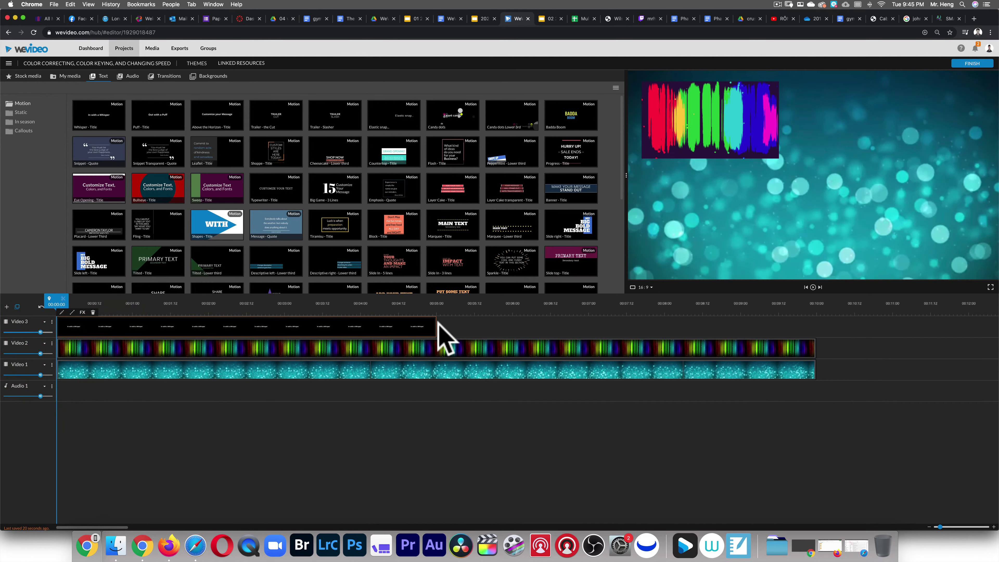
{"action": "left_click", "coordinate": [436, 327]}
{"action": "left_click_drag", "start_coordinate": [436, 326], "coordinate": [816, 310]}
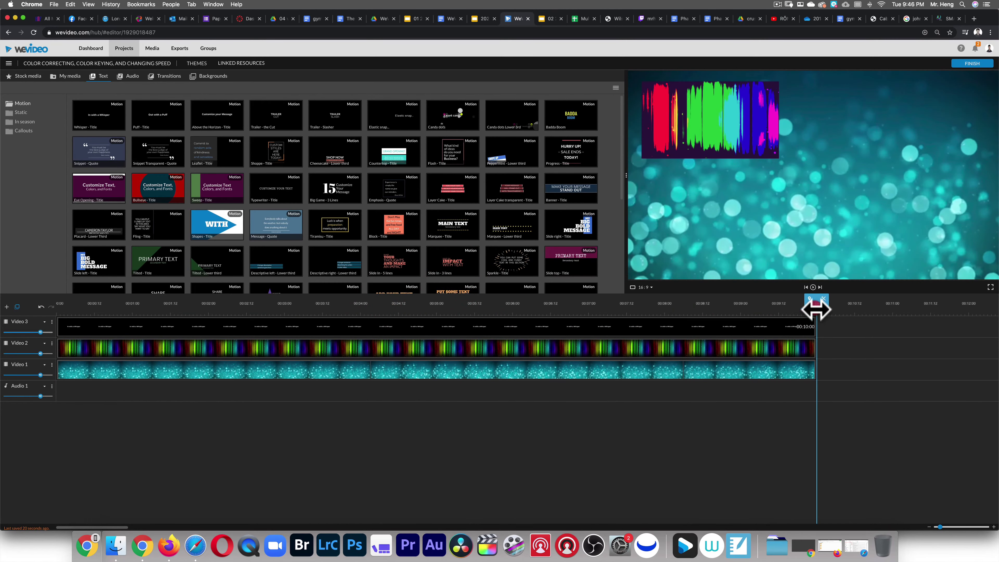
Open the Whisper title's text properties and replace its text with "Color Correction".
{"action": "double_click", "coordinate": [190, 329]}
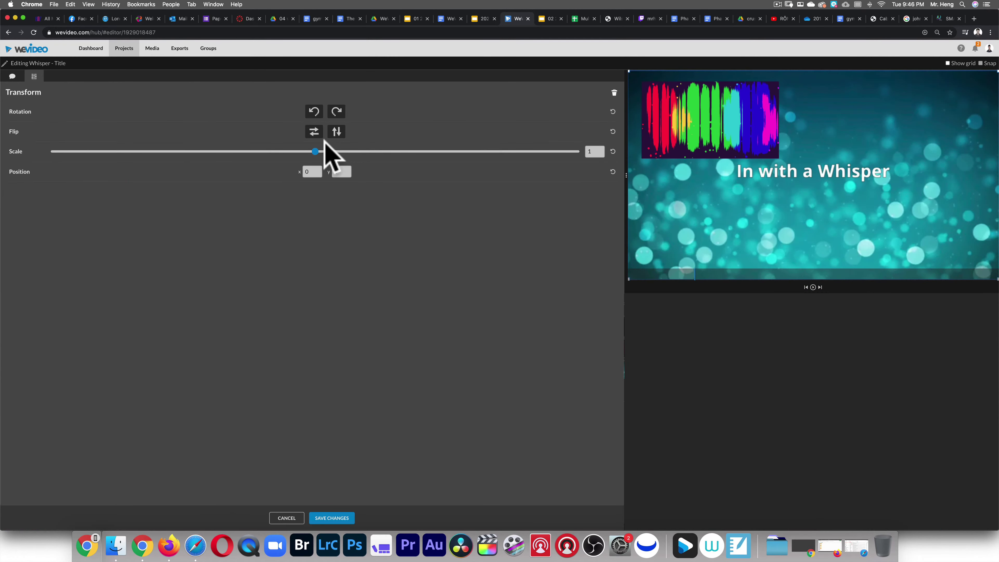
{"action": "left_click", "coordinate": [12, 76]}
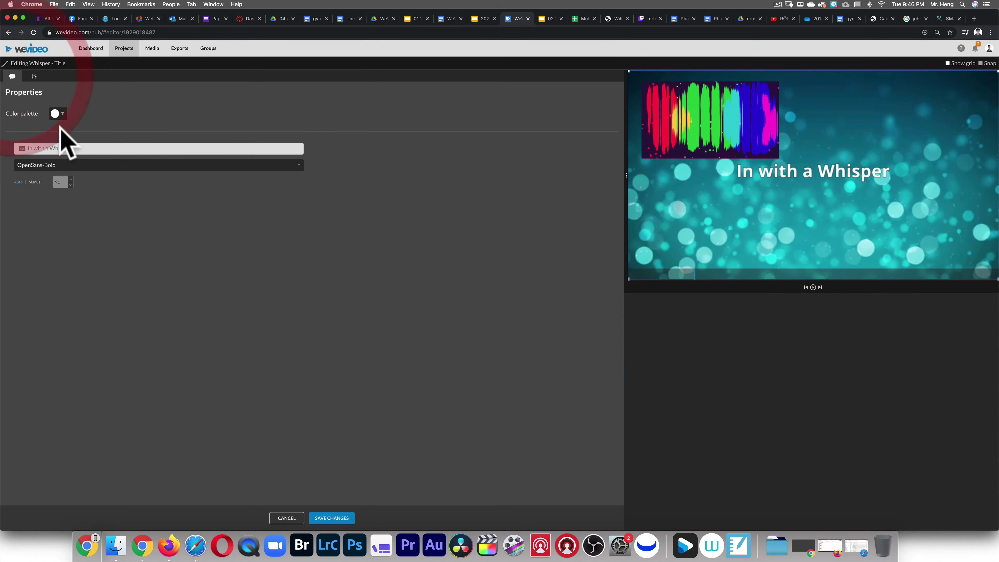
{"action": "left_click", "coordinate": [68, 146]}
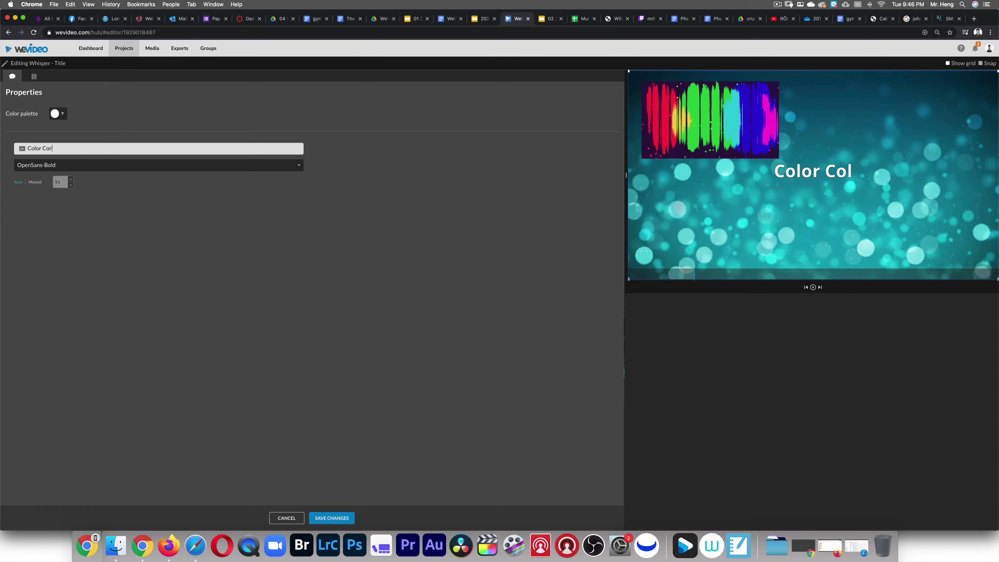
{"action": "type", "text": "ction"}
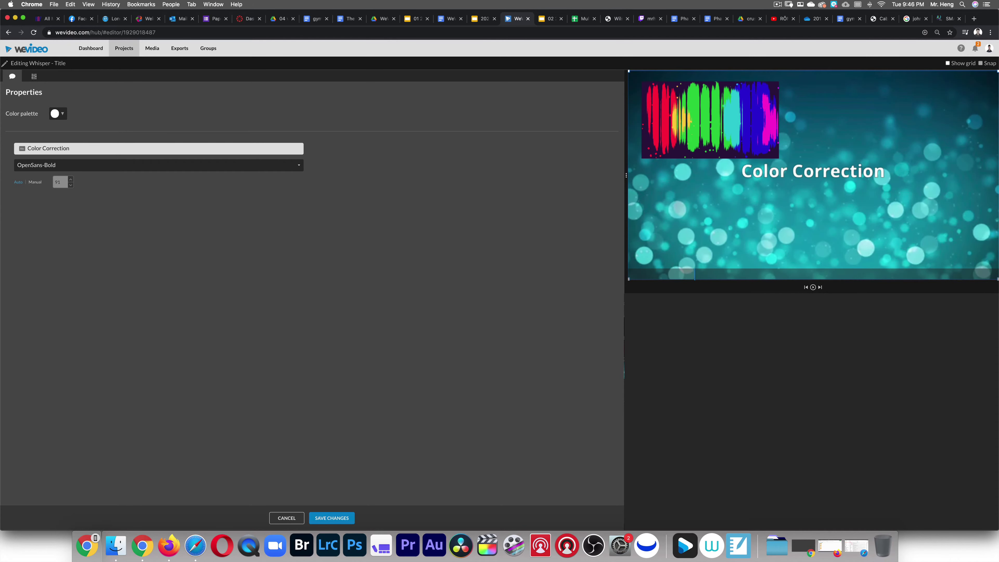
Look through the font choices for the title, keep OpenSans-Bold, and set the text color to orange.
{"action": "left_click", "coordinate": [154, 165]}
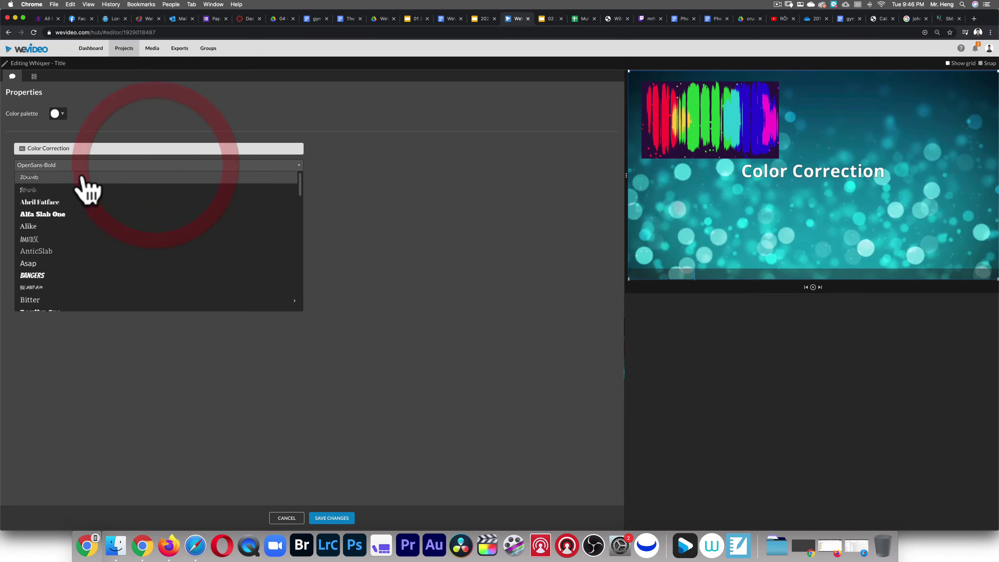
{"action": "left_click", "coordinate": [432, 190]}
{"action": "left_click", "coordinate": [56, 114]}
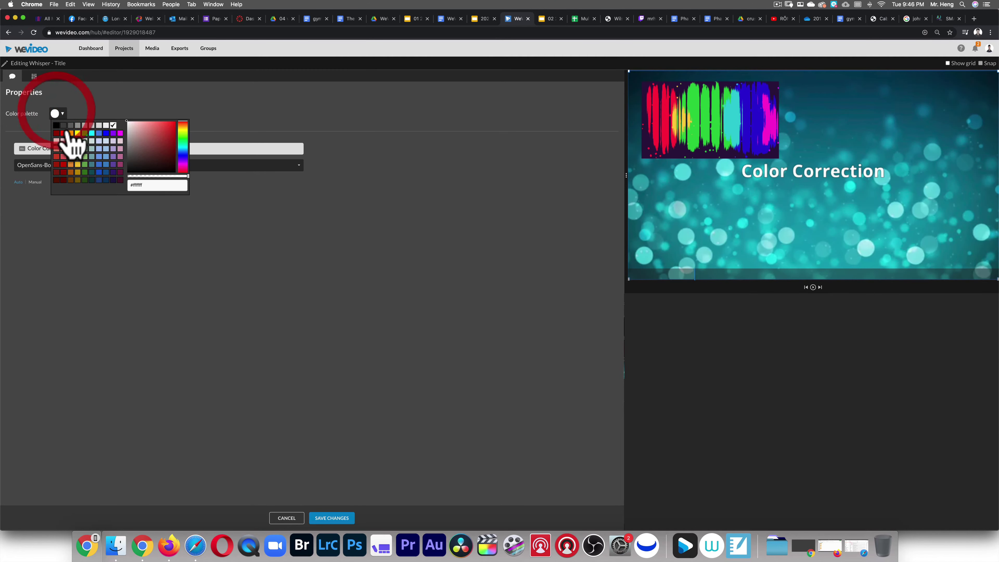
{"action": "left_click", "coordinate": [71, 133]}
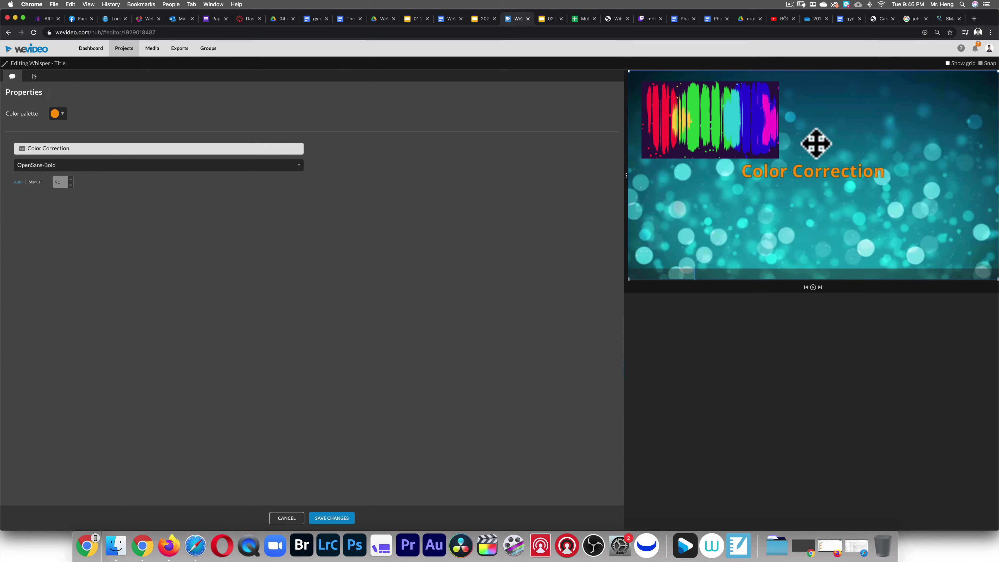
Move the "Color Correction" title under the rainbow paint clip in the preview, set its font size manually to 50, and save.
{"action": "left_click_drag", "start_coordinate": [809, 170], "coordinate": [661, 169]}
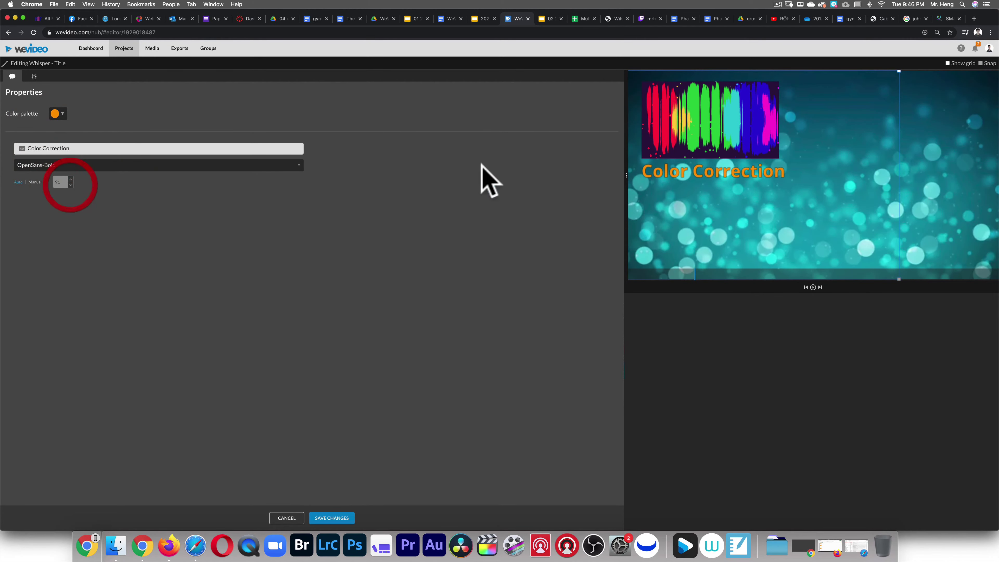
{"action": "left_click", "coordinate": [57, 182]}
{"action": "left_click", "coordinate": [35, 182]}
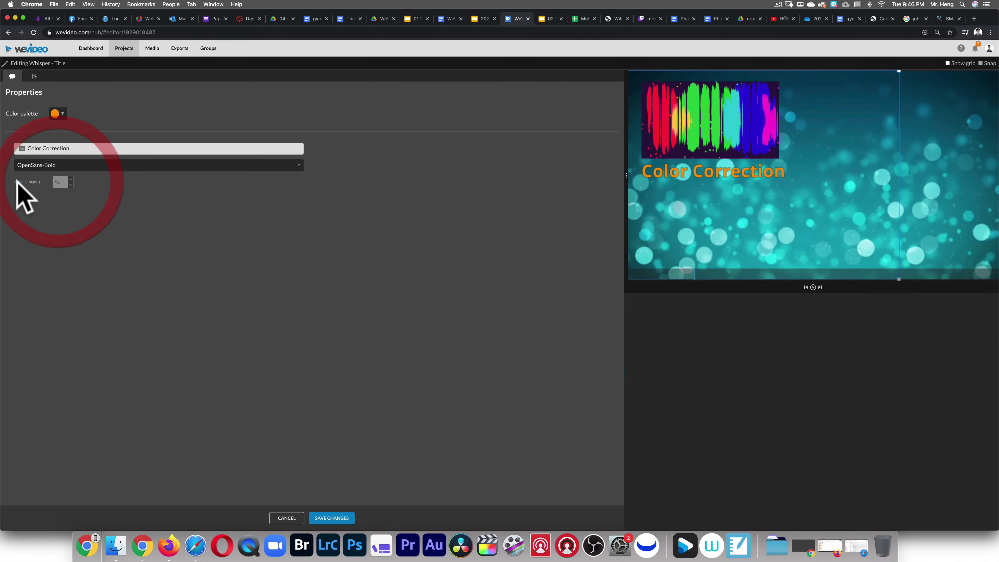
{"action": "left_click", "coordinate": [71, 184]}
{"action": "left_click", "coordinate": [70, 185]}
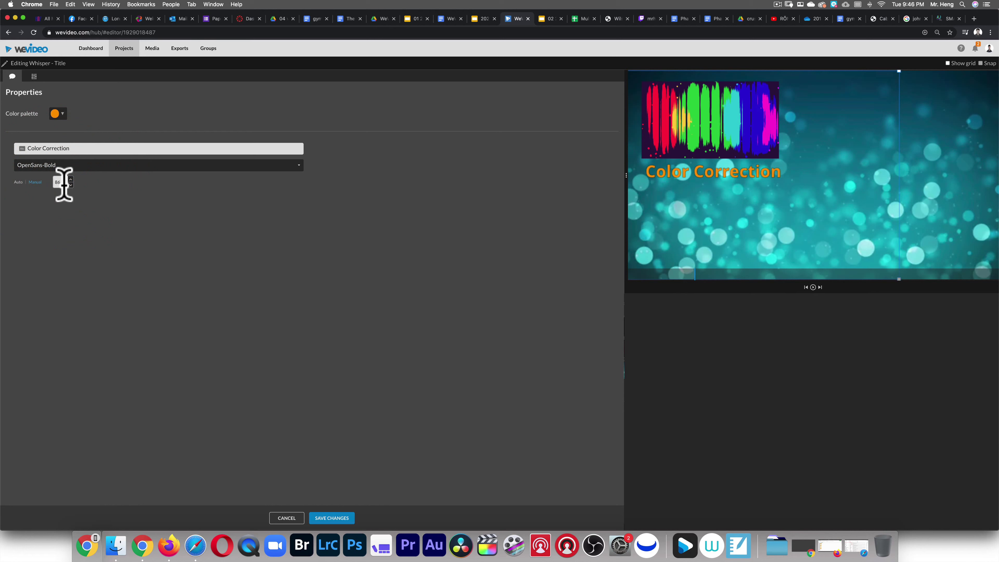
{"action": "left_click", "coordinate": [43, 182]}
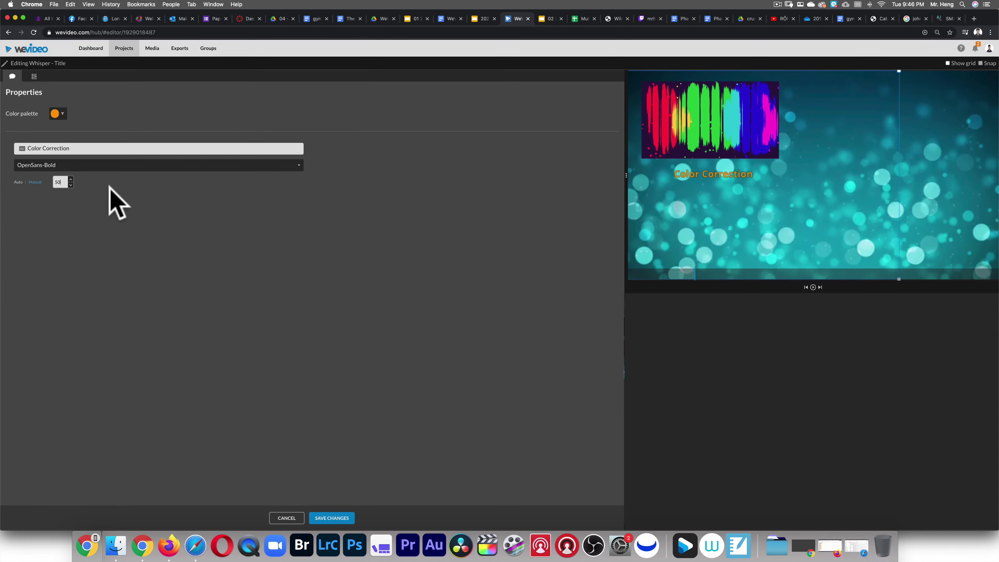
{"action": "left_click", "coordinate": [88, 219]}
{"action": "left_click", "coordinate": [334, 517]}
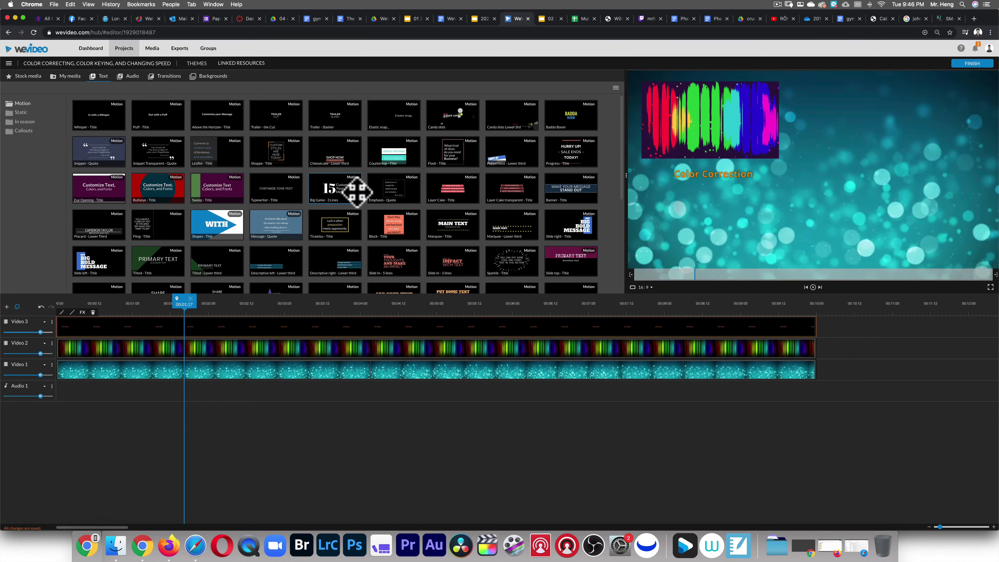
Add a new video track named Video 4 and search the stock media for "boxing".
{"action": "left_click", "coordinate": [6, 307]}
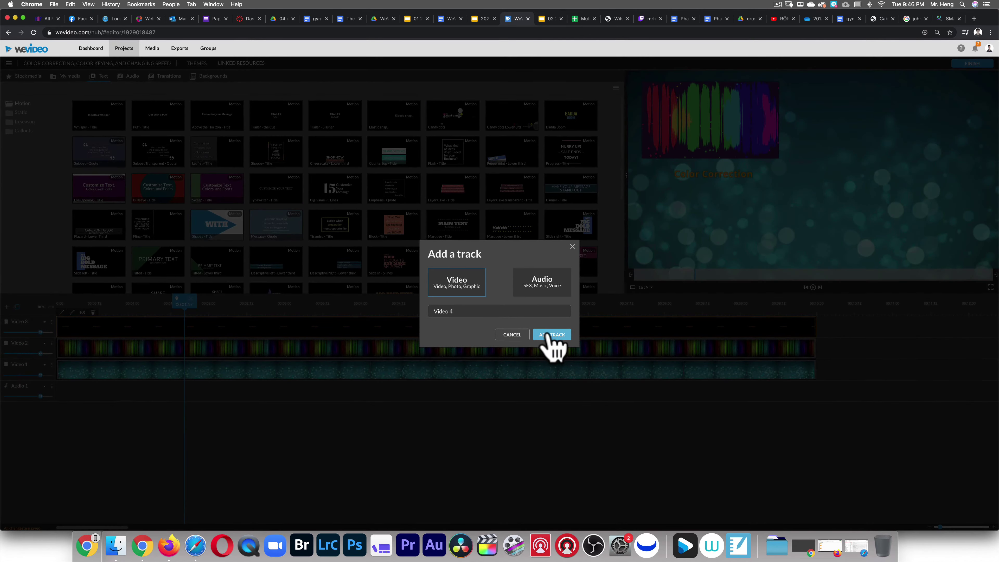
{"action": "left_click", "coordinate": [549, 334]}
{"action": "left_click", "coordinate": [21, 76]}
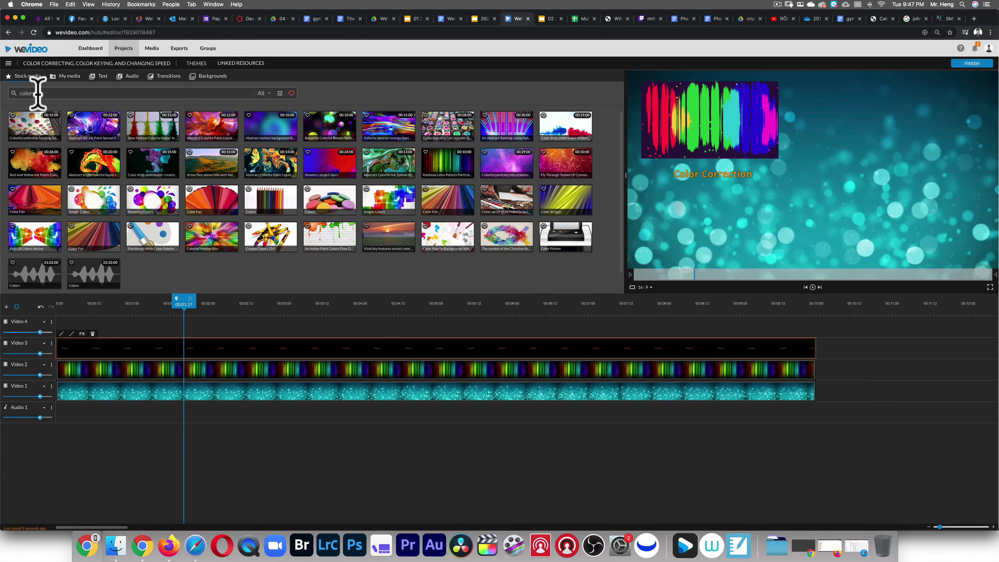
{"action": "double_click", "coordinate": [38, 93]}
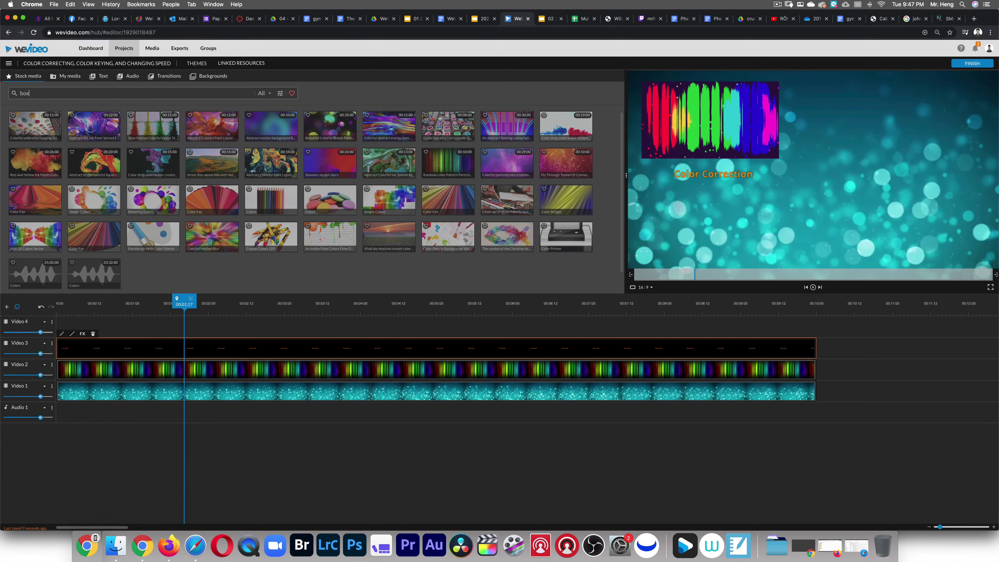
{"action": "key", "text": "Return"}
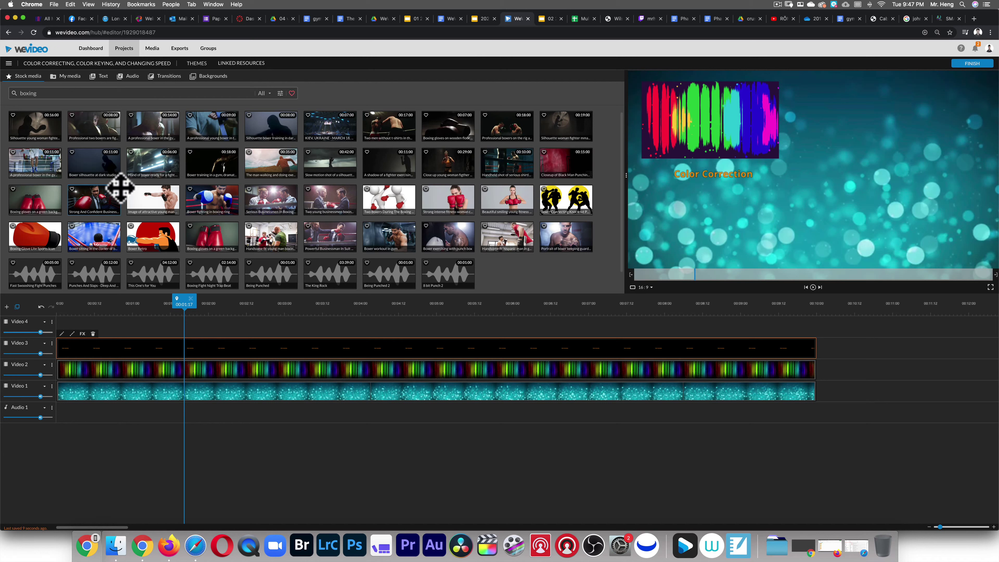
Browse the boxing results and place the 19-second silhouette woman fighter clip at the start of Video 4.
{"action": "scroll", "coordinate": [120, 188], "scroll_direction": "down", "scroll_amount": 2}
{"action": "scroll", "coordinate": [114, 173], "scroll_direction": "up", "scroll_amount": 2}
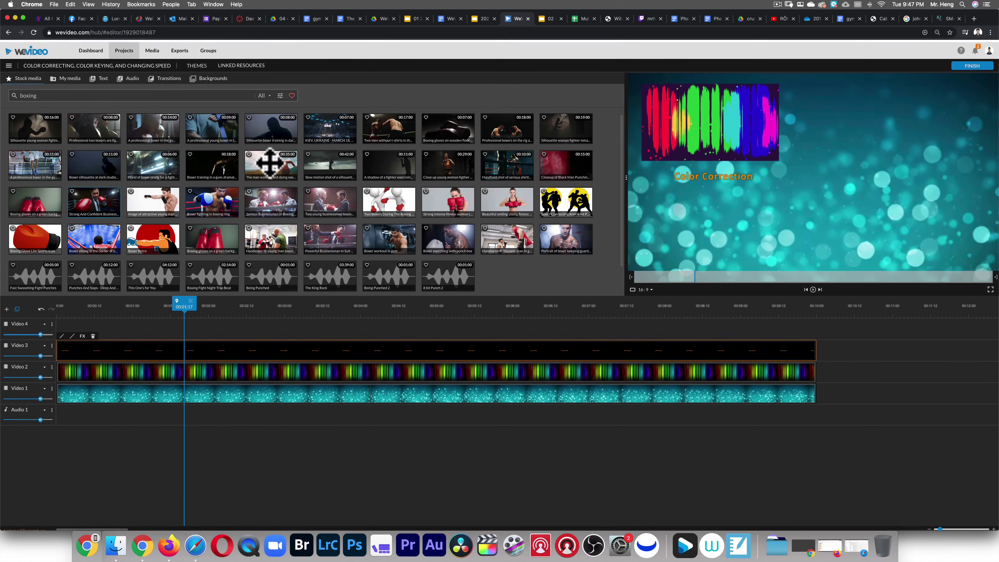
{"action": "scroll", "coordinate": [349, 159], "scroll_direction": "down", "scroll_amount": 5}
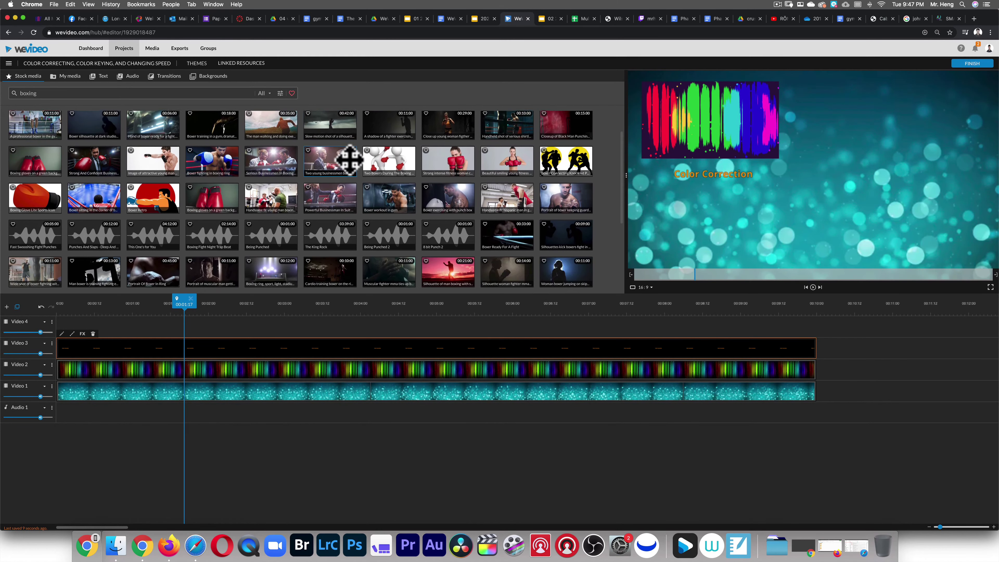
{"action": "scroll", "coordinate": [338, 157], "scroll_direction": "down", "scroll_amount": 1}
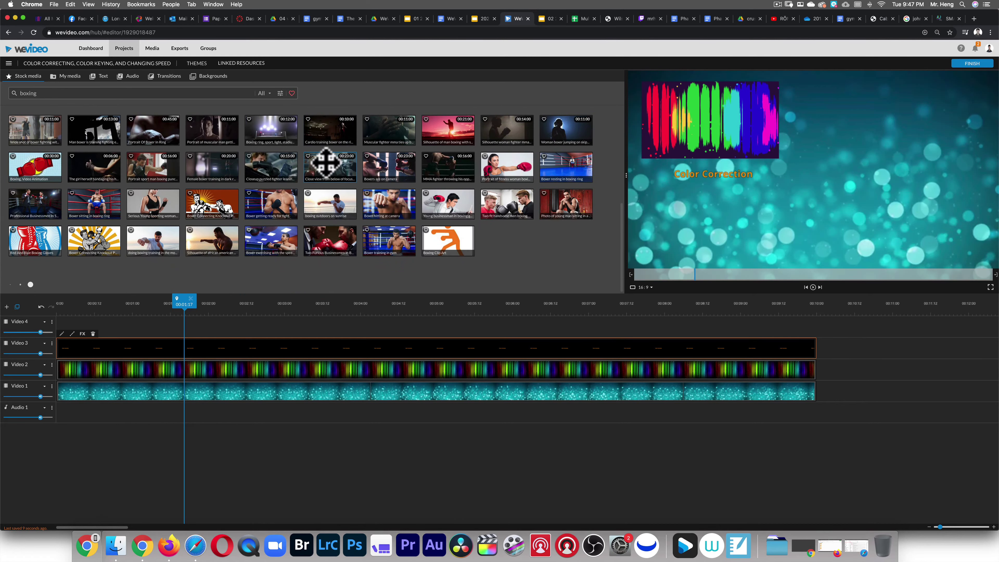
{"action": "scroll", "coordinate": [326, 161], "scroll_direction": "up", "scroll_amount": 1}
{"action": "scroll", "coordinate": [326, 160], "scroll_direction": "up", "scroll_amount": 4}
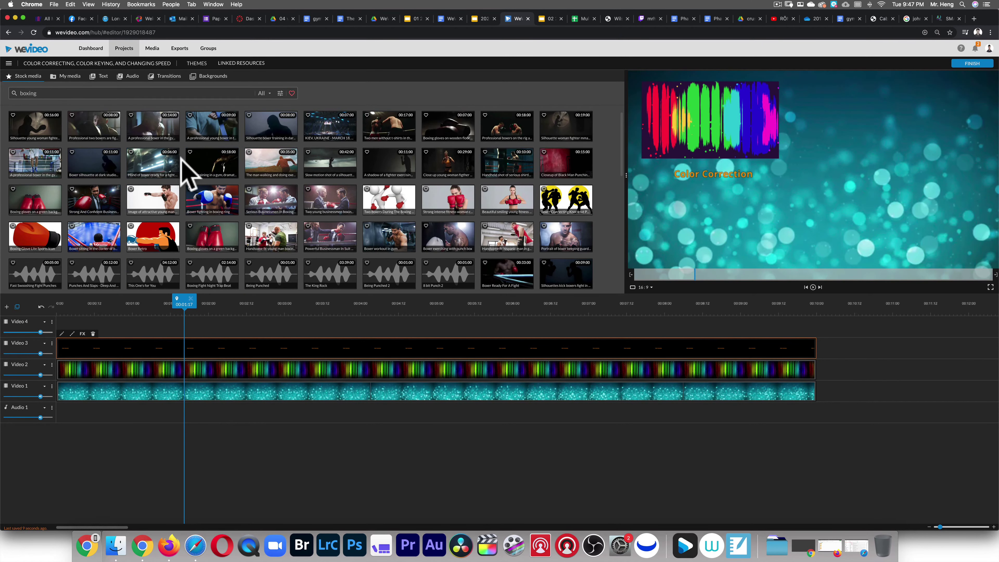
{"action": "mouse_move", "coordinate": [151, 128]}
{"action": "left_mouse_down"}
{"action": "mouse_move", "coordinate": [139, 165]}
{"action": "mouse_move", "coordinate": [147, 140]}
{"action": "mouse_move", "coordinate": [123, 116]}
{"action": "mouse_move", "coordinate": [147, 139]}
{"action": "left_mouse_up"}
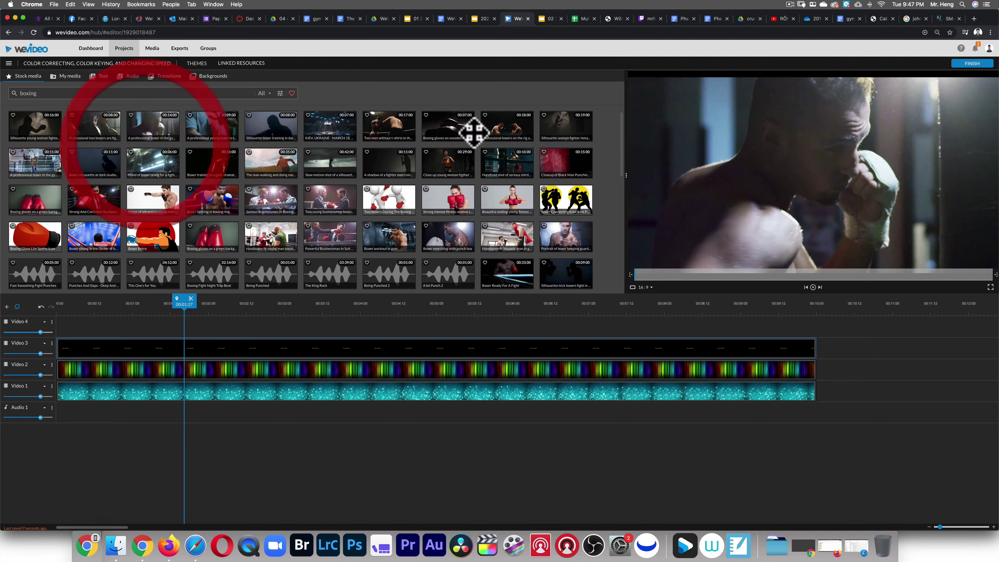
{"action": "left_click_drag", "start_coordinate": [556, 132], "coordinate": [67, 337]}
Play the silhouette fighter clip on Video 4 at several points to check its motion.
{"action": "key", "text": "space"}
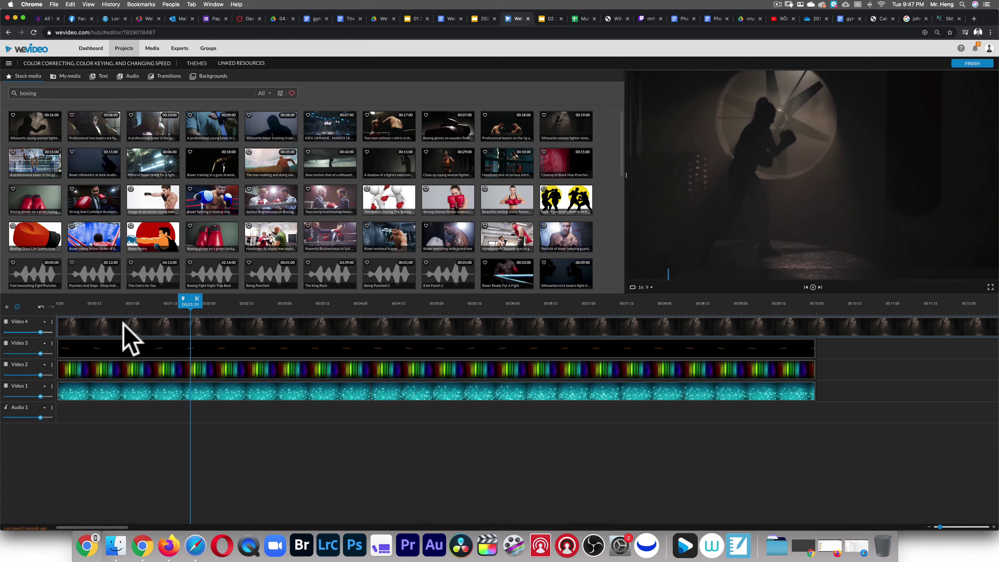
{"action": "left_click", "coordinate": [552, 326]}
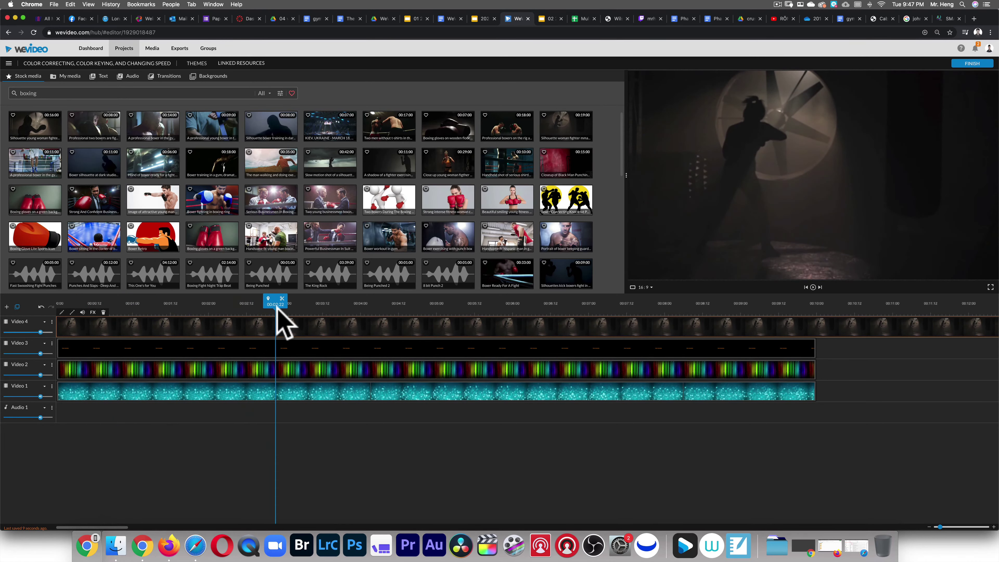
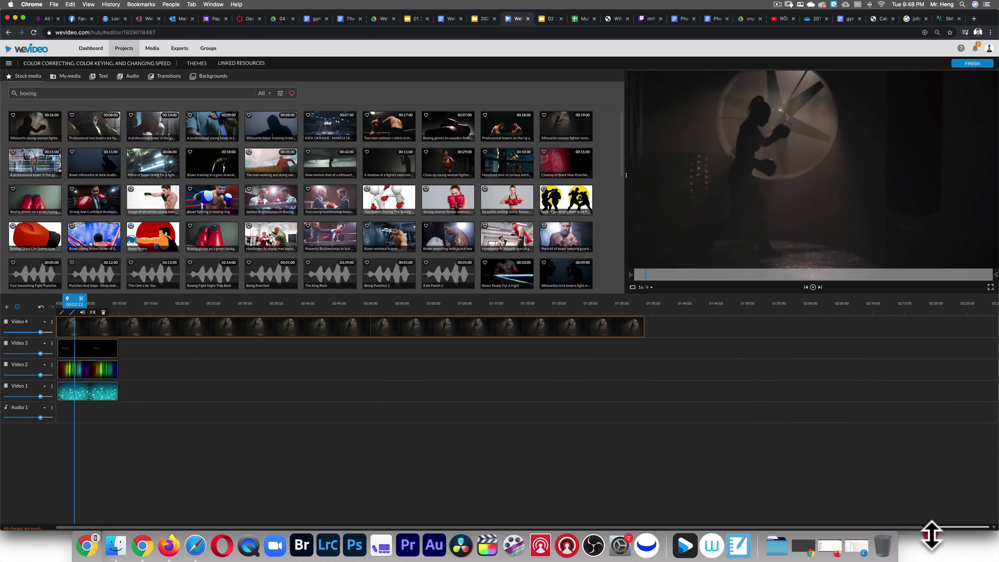
{"action": "left_click", "coordinate": [631, 314]}
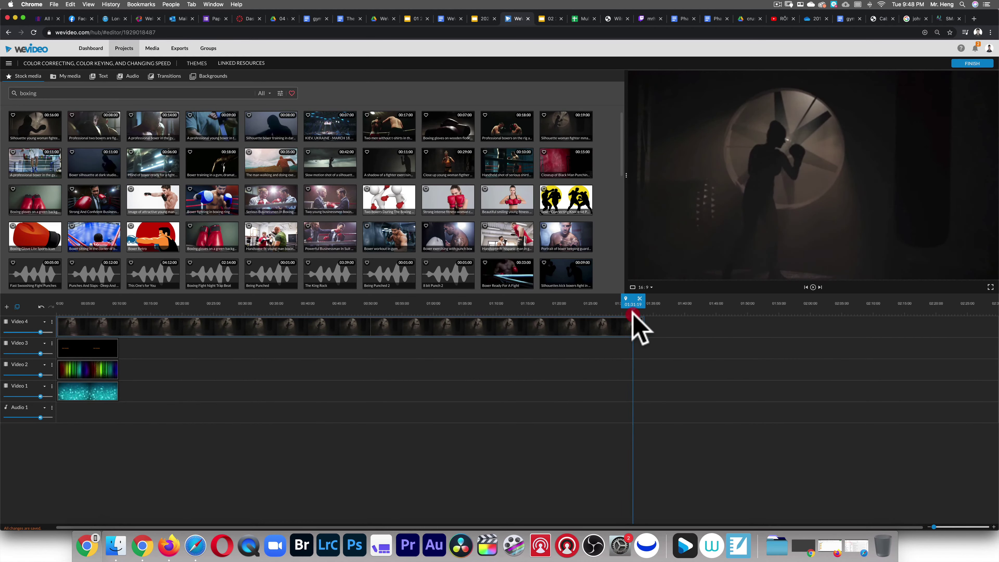
{"action": "left_click", "coordinate": [334, 327]}
{"action": "key", "text": "space"}
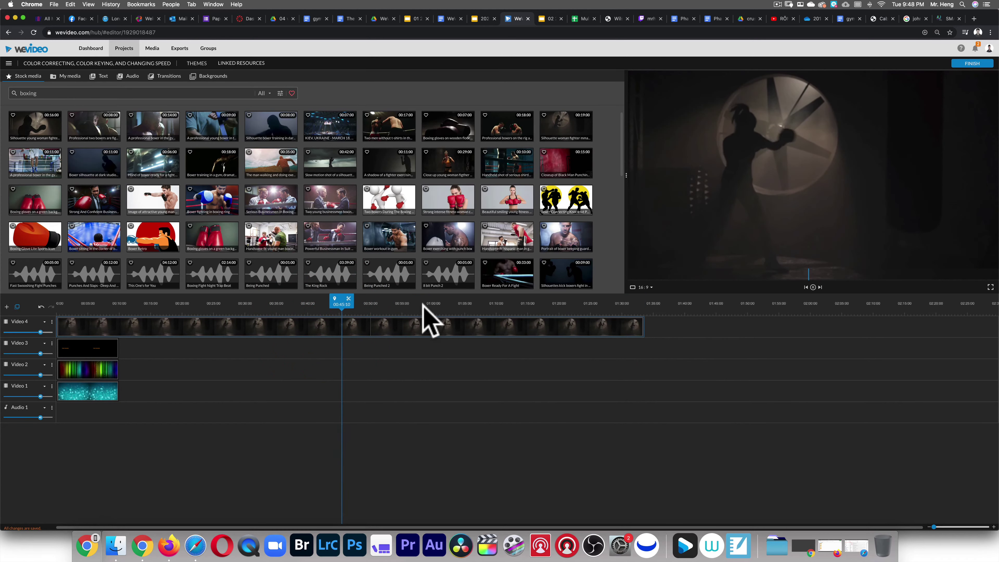
Open the silhouette fighter clip's speed settings, set the value to 4x, and save the changes.
{"action": "left_click", "coordinate": [364, 324]}
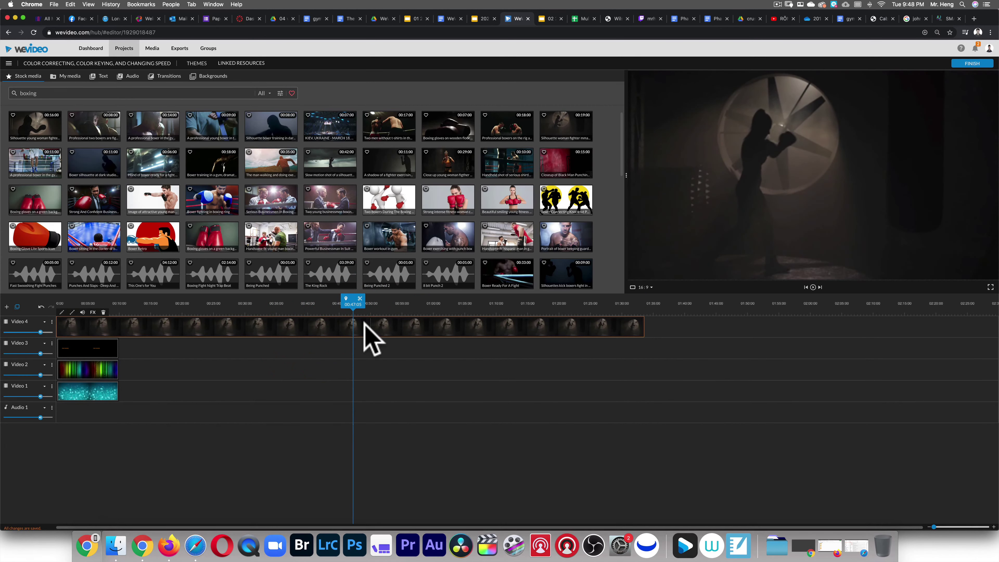
{"action": "double_click", "coordinate": [364, 323]}
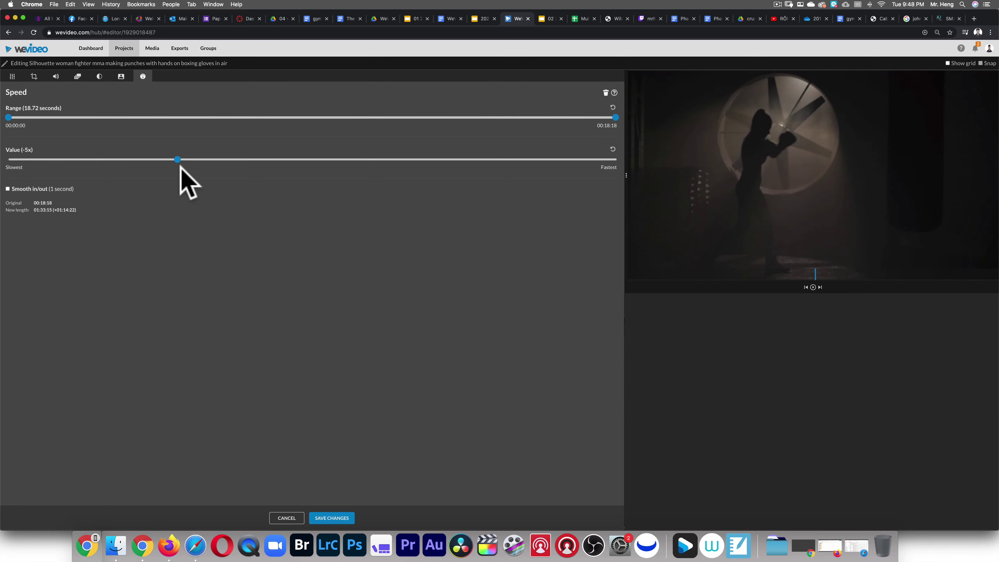
{"action": "left_click_drag", "start_coordinate": [178, 160], "coordinate": [413, 160]}
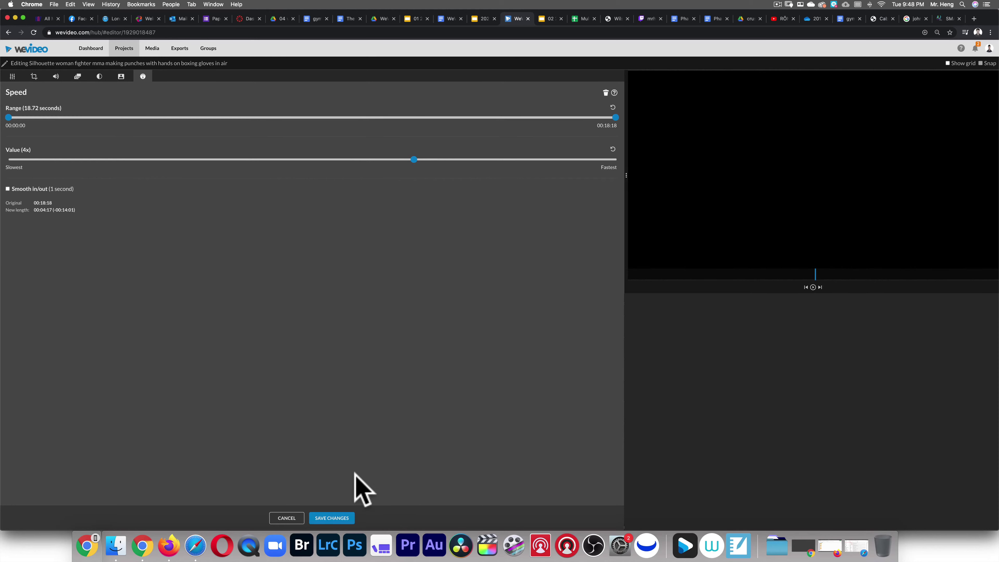
{"action": "left_click", "coordinate": [337, 518]}
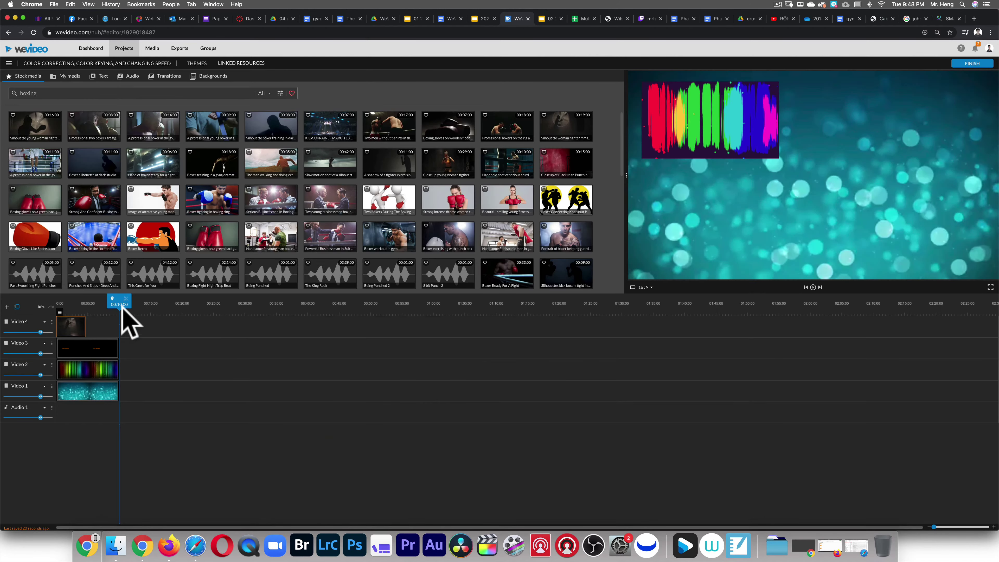
Try shifting the sped-up fighter clip to end at 10 seconds, return it to the start of Video 4, and play it.
{"action": "left_click_drag", "start_coordinate": [80, 334], "coordinate": [118, 327]}
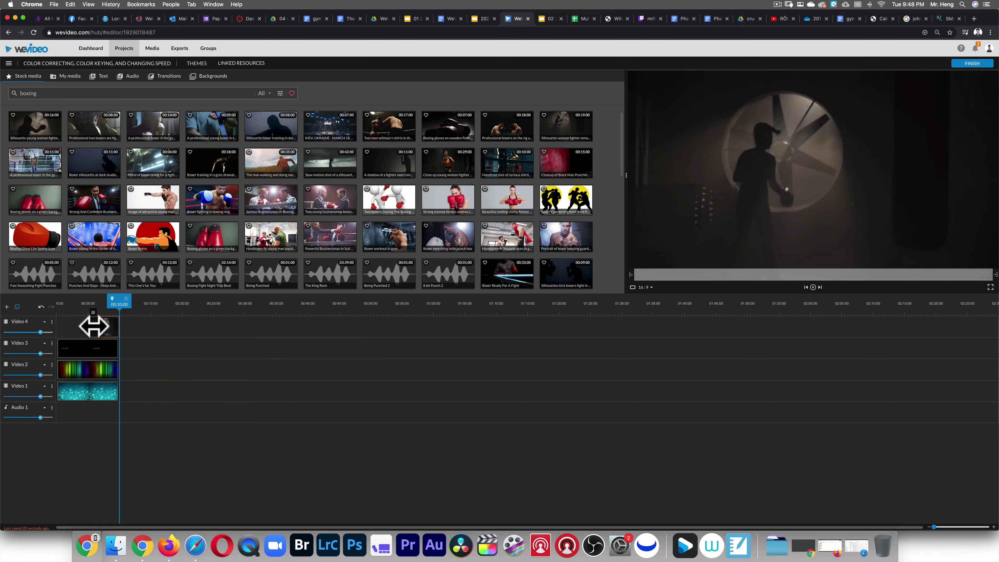
{"action": "left_click", "coordinate": [90, 329]}
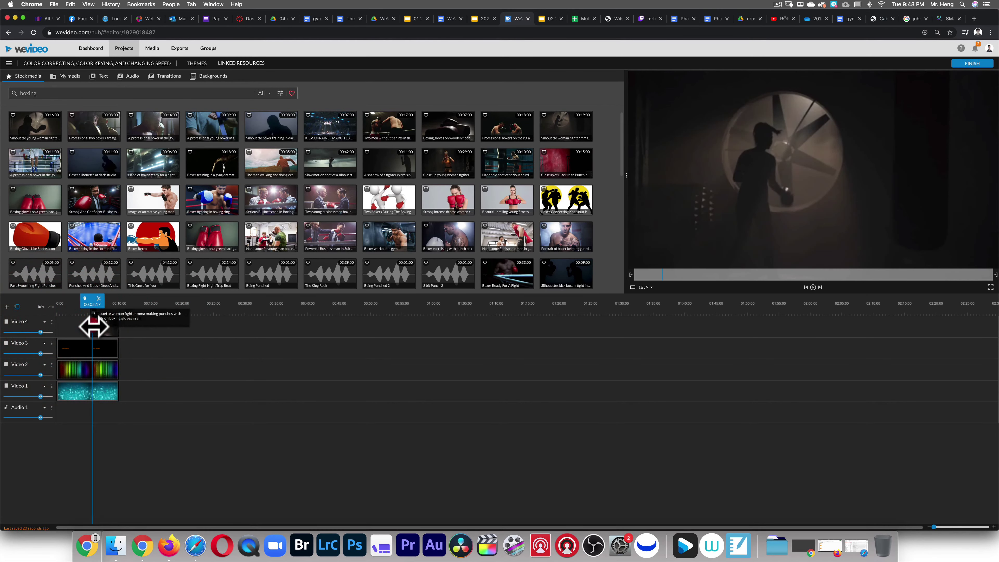
{"action": "left_click", "coordinate": [118, 328]}
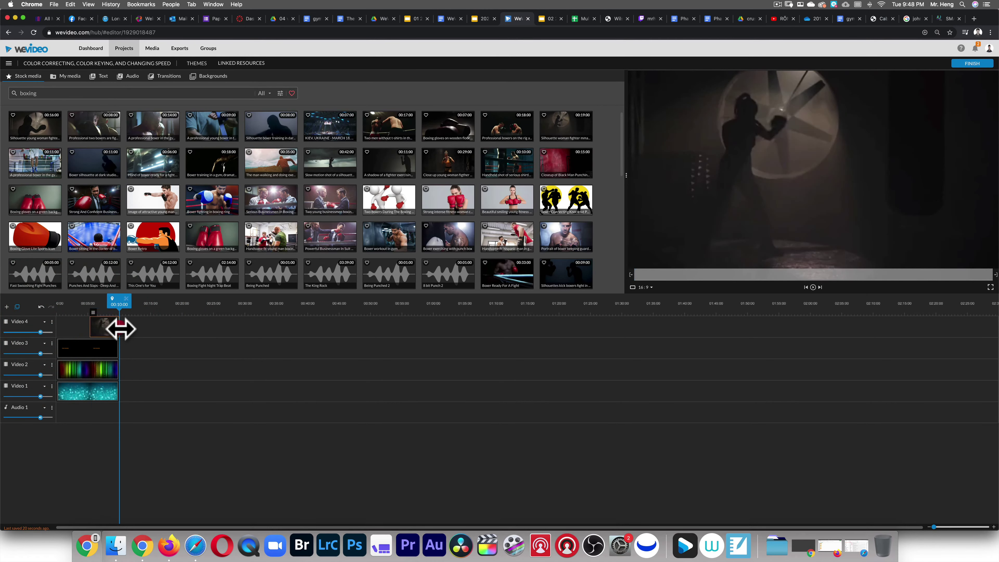
{"action": "left_click_drag", "start_coordinate": [108, 330], "coordinate": [55, 328]}
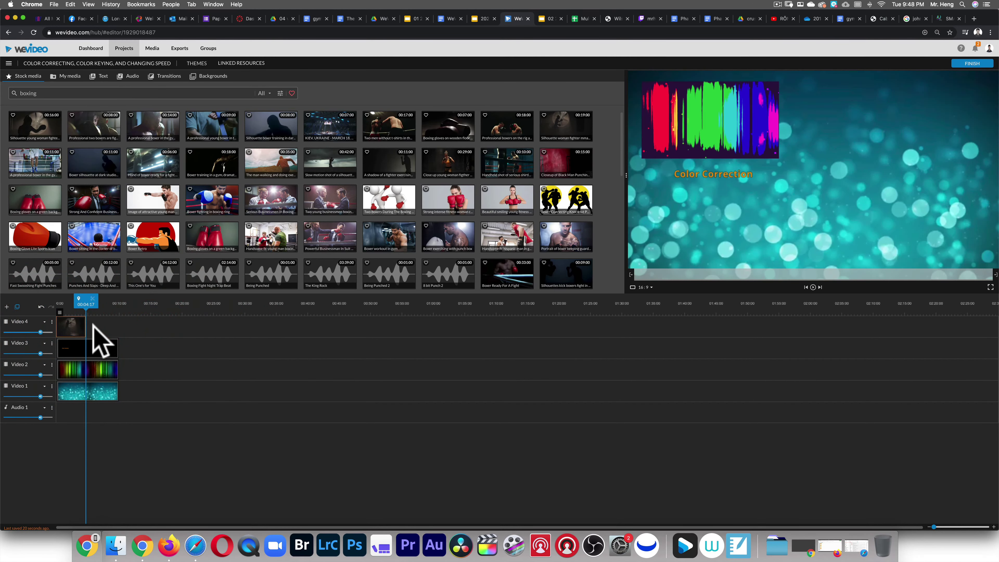
{"action": "left_click_drag", "start_coordinate": [89, 307], "coordinate": [44, 319]}
{"action": "key", "text": "space"}
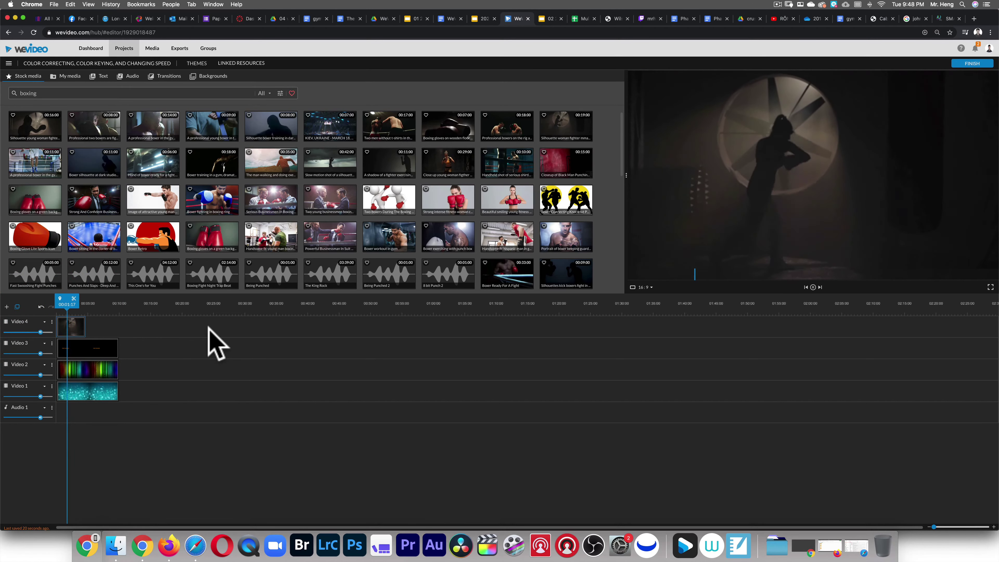
Set the silhouette fighter clip's speed to -3x, save the changes, and trim its end to the 10-second mark.
{"action": "double_click", "coordinate": [72, 326]}
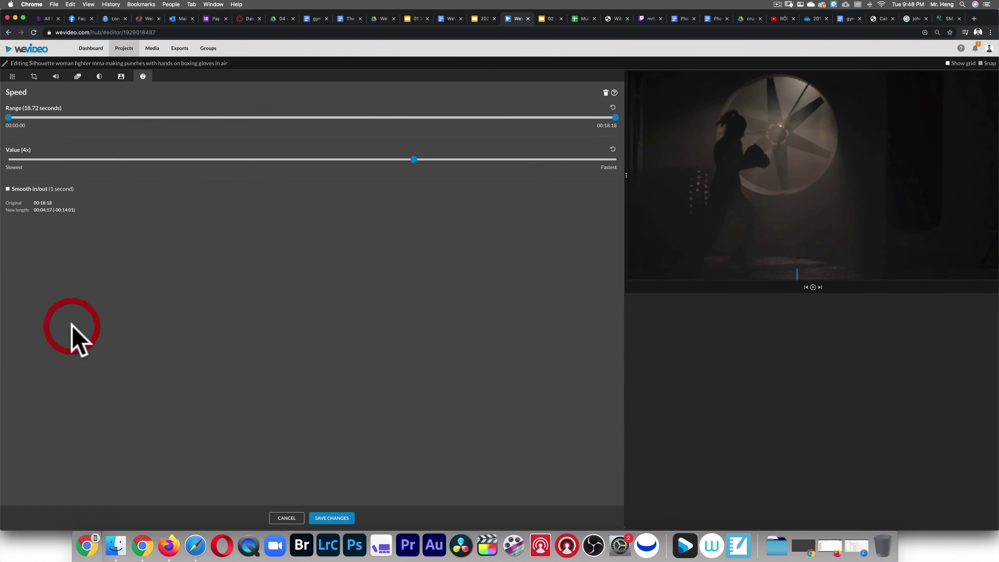
{"action": "left_click_drag", "start_coordinate": [413, 159], "coordinate": [212, 160]}
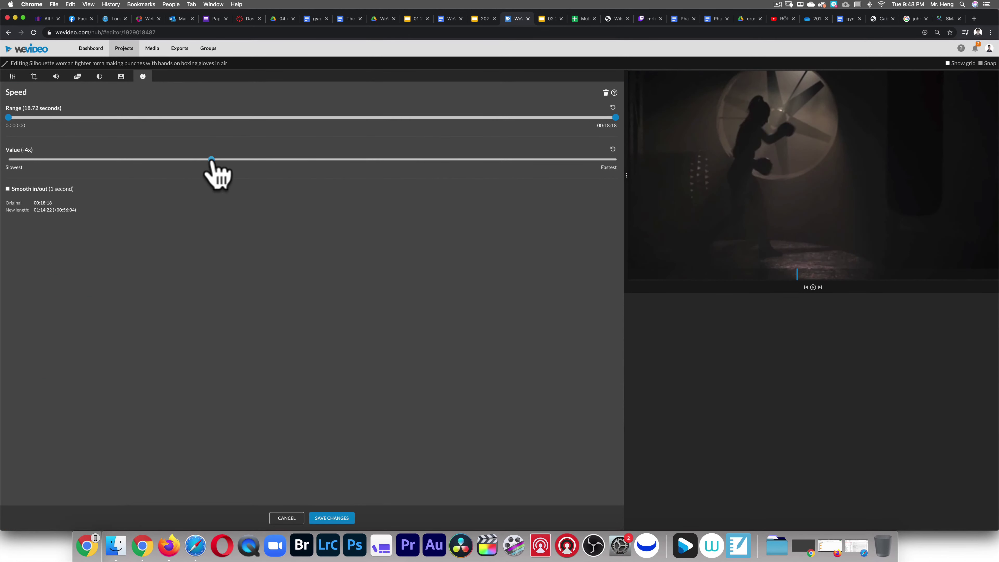
{"action": "left_click", "coordinate": [229, 160]}
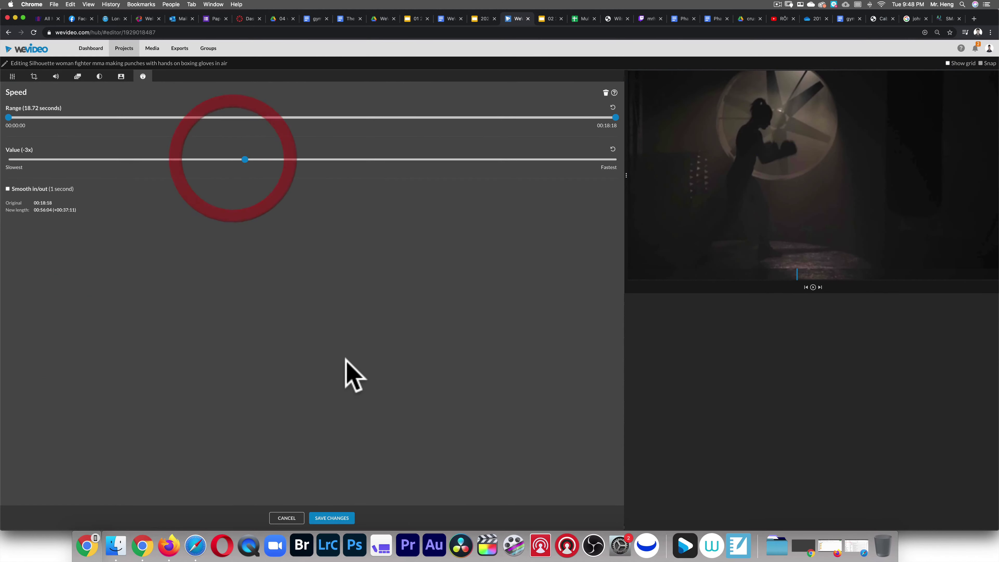
{"action": "left_click", "coordinate": [332, 518]}
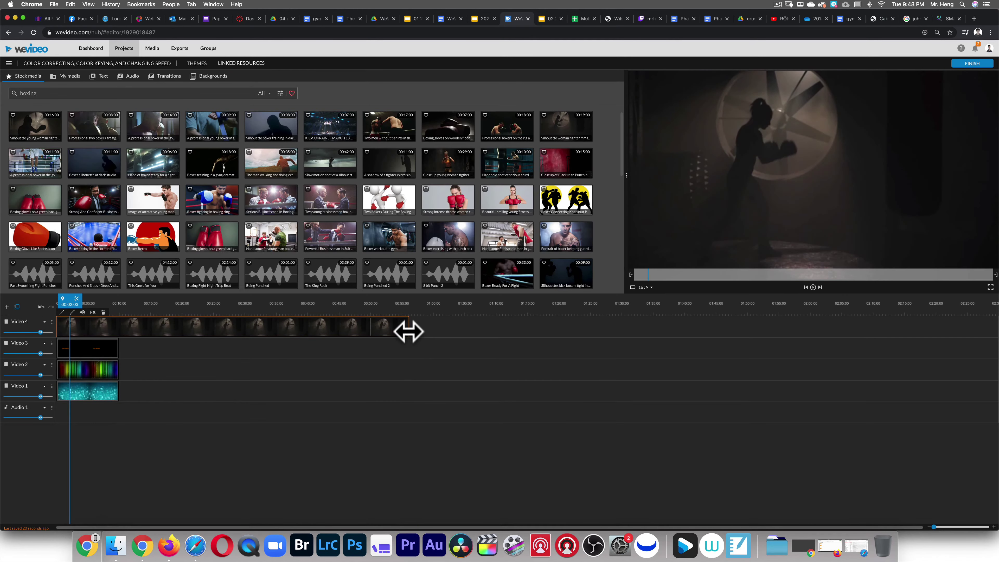
{"action": "left_click_drag", "start_coordinate": [408, 332], "coordinate": [116, 326]}
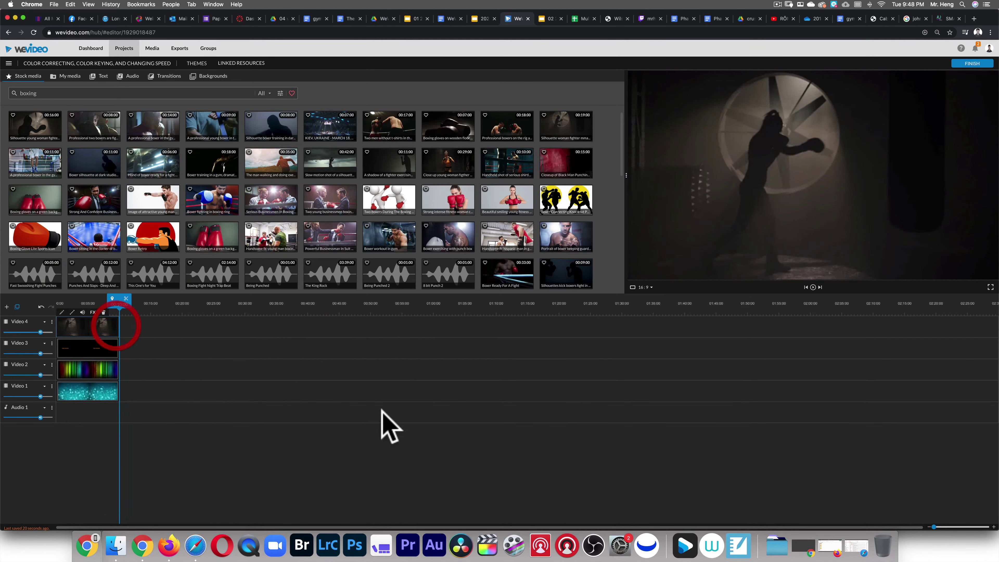
Play the slowed-down fighter clip from the start of the timeline.
{"action": "left_click", "coordinate": [937, 529]}
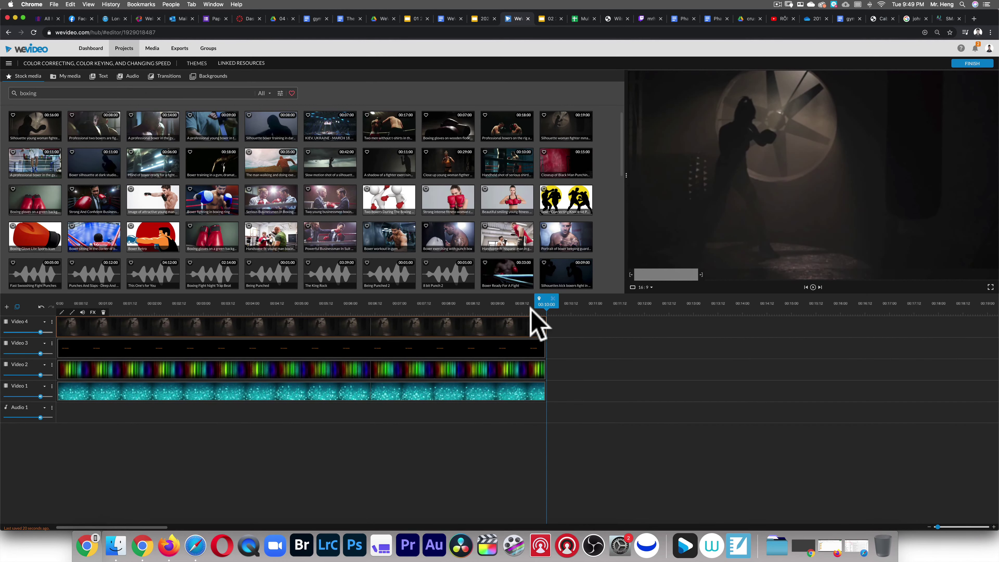
{"action": "left_click_drag", "start_coordinate": [520, 305], "coordinate": [36, 301]}
{"action": "key", "text": "space"}
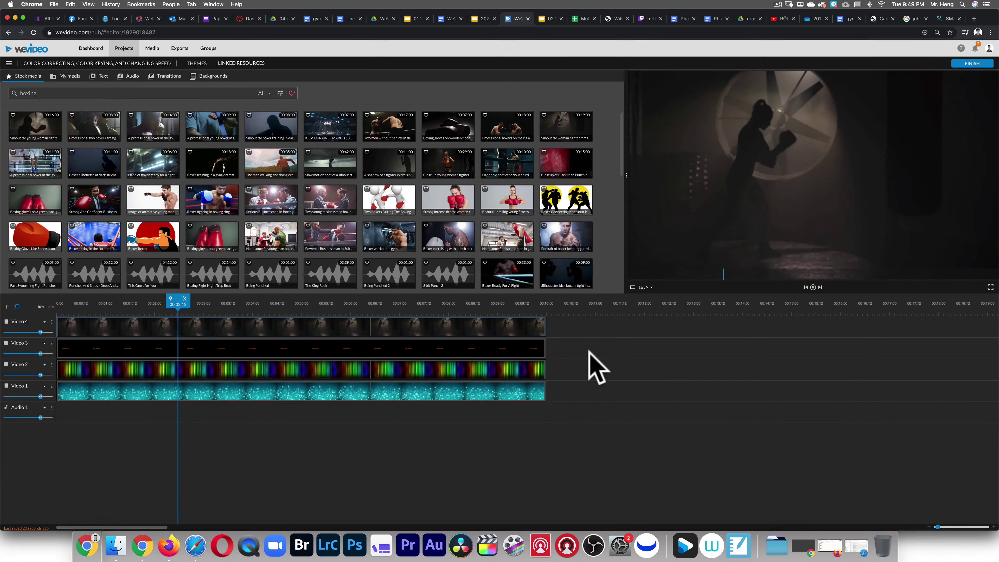
Scale the silhouette fighter clip to 0.4, position it at X 1039, Y 75, and save the changes.
{"action": "left_click", "coordinate": [105, 317]}
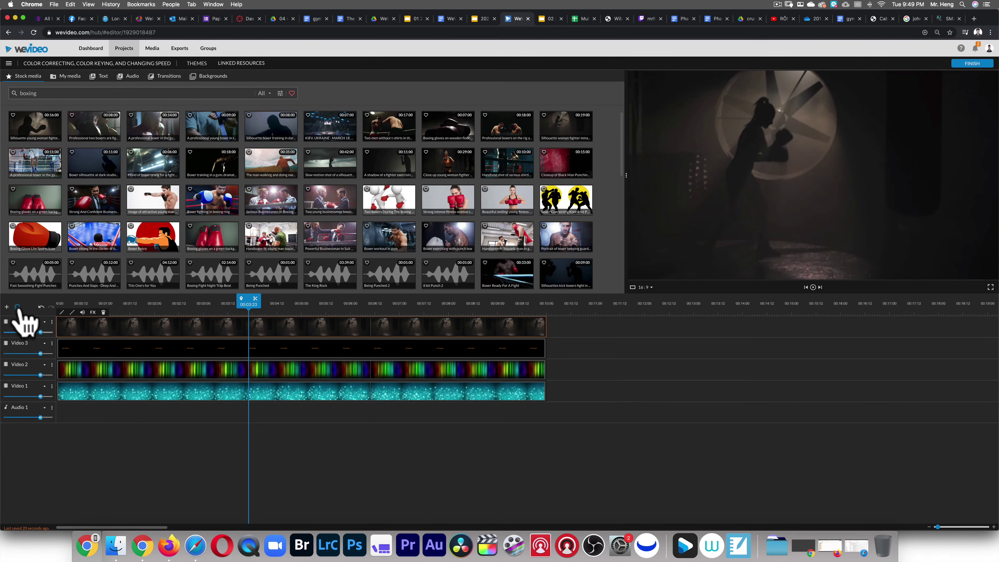
{"action": "double_click", "coordinate": [125, 332]}
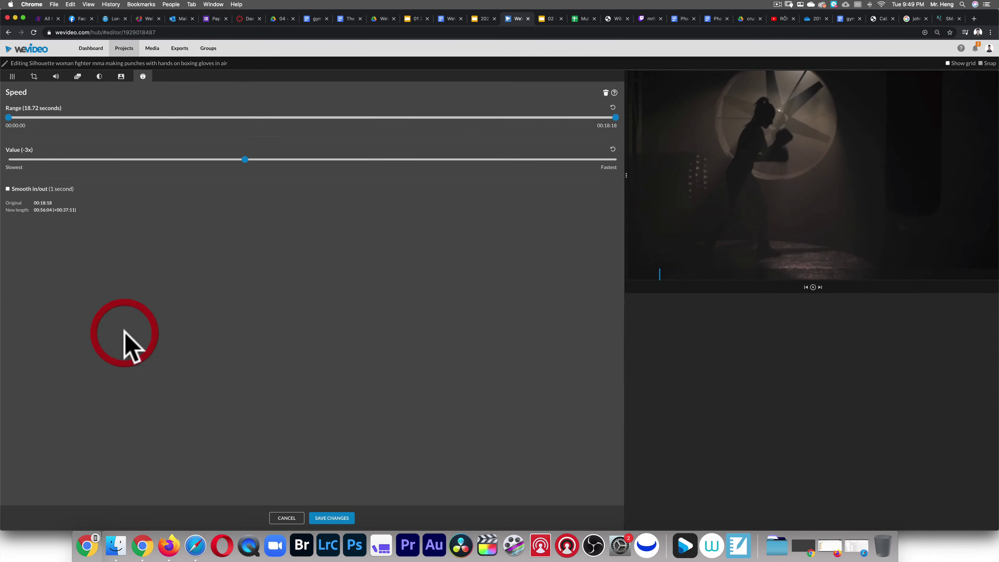
{"action": "left_click", "coordinate": [12, 76]}
{"action": "left_click_drag", "start_coordinate": [314, 173], "coordinate": [154, 172]}
{"action": "left_click_drag", "start_coordinate": [826, 175], "coordinate": [916, 125]}
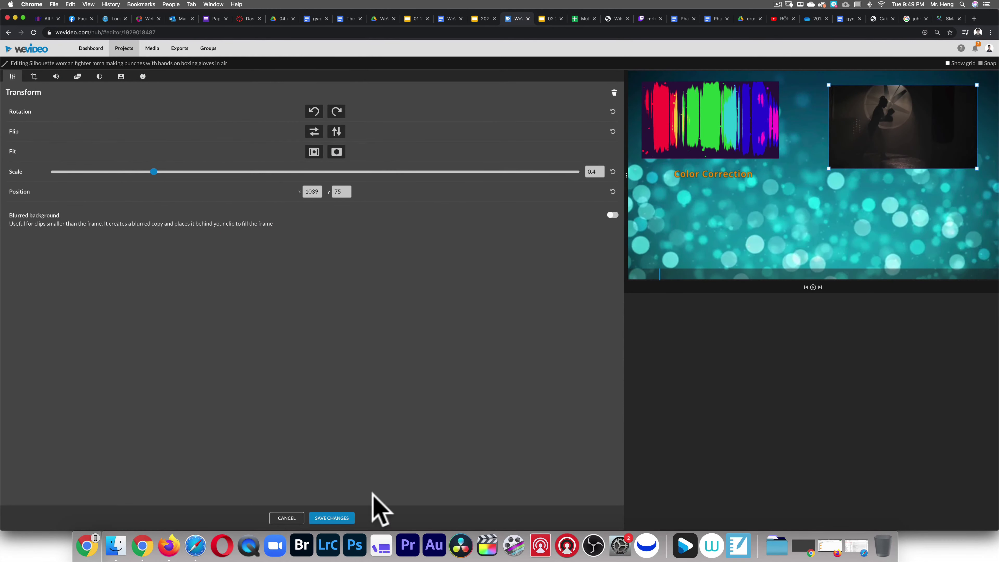
{"action": "left_click", "coordinate": [332, 518]}
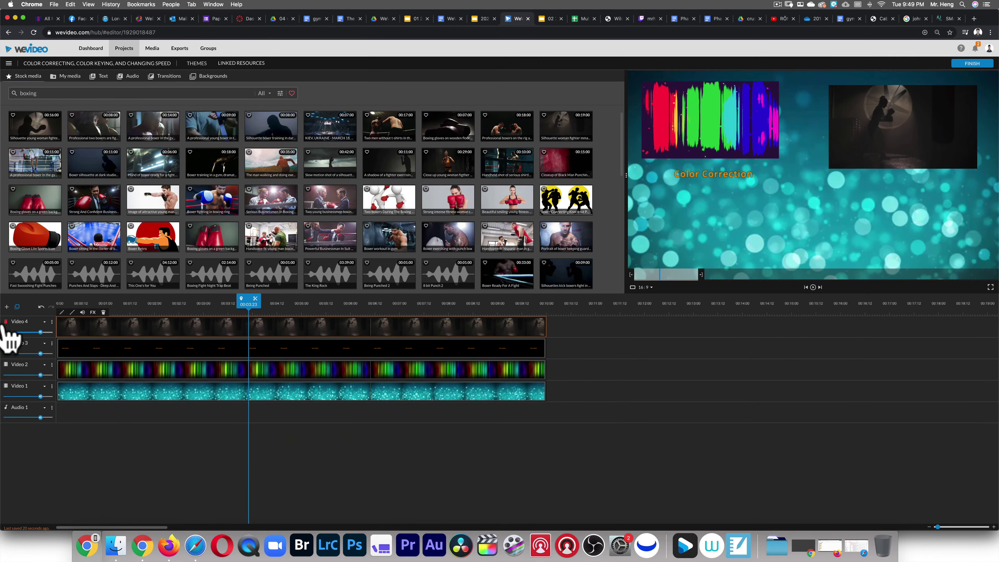
Add a Video 5 track and place a static Basic text title on it, spanning from the start to 10 seconds.
{"action": "left_click", "coordinate": [7, 307]}
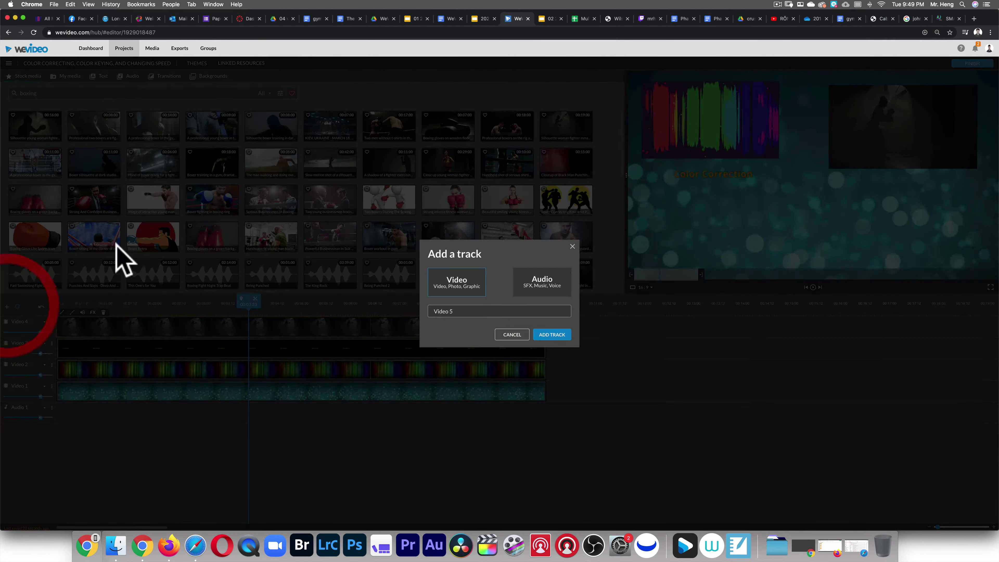
{"action": "left_click", "coordinate": [567, 335]}
{"action": "left_click", "coordinate": [133, 76]}
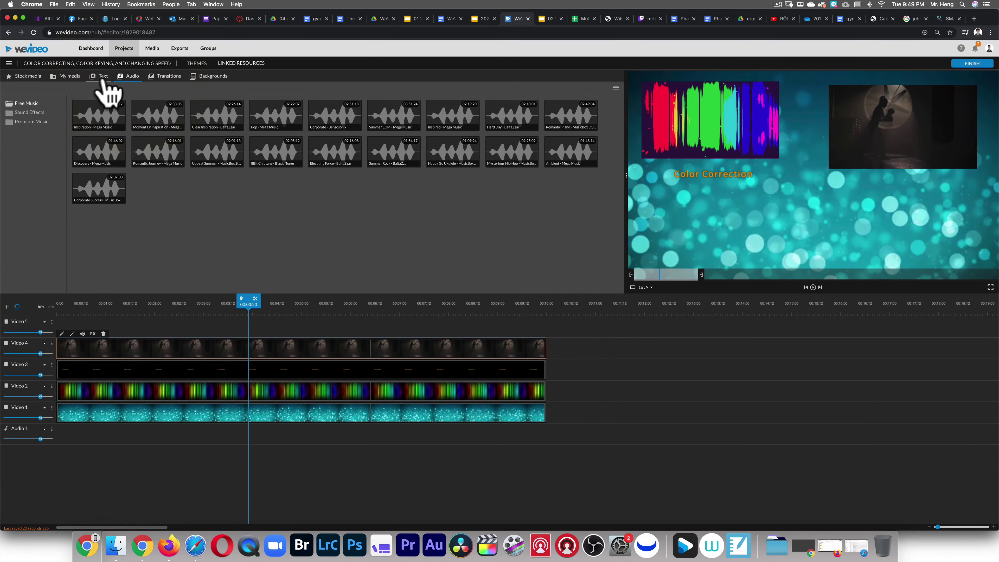
{"action": "left_click", "coordinate": [101, 76]}
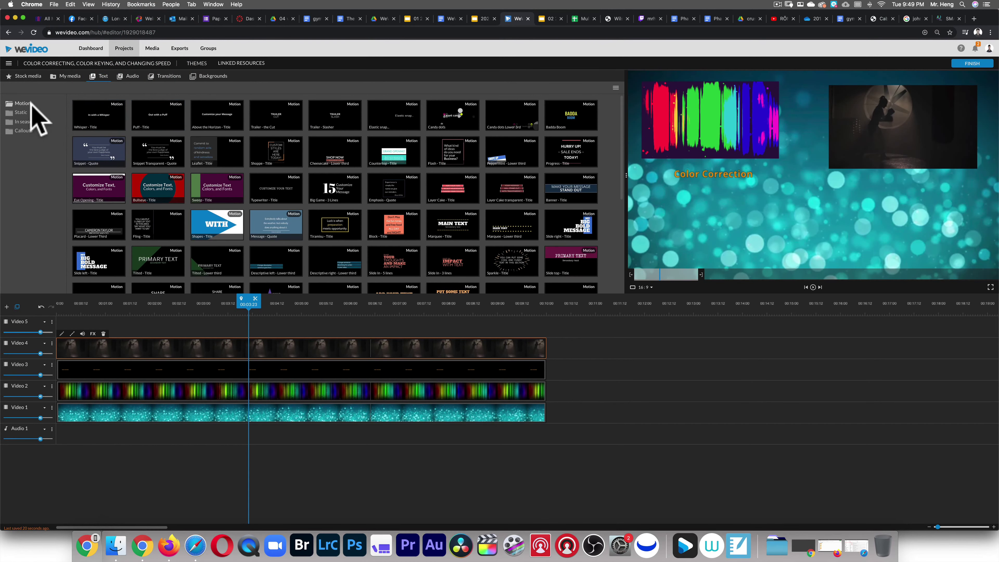
{"action": "left_click", "coordinate": [20, 113]}
{"action": "left_click_drag", "start_coordinate": [111, 118], "coordinate": [78, 325]}
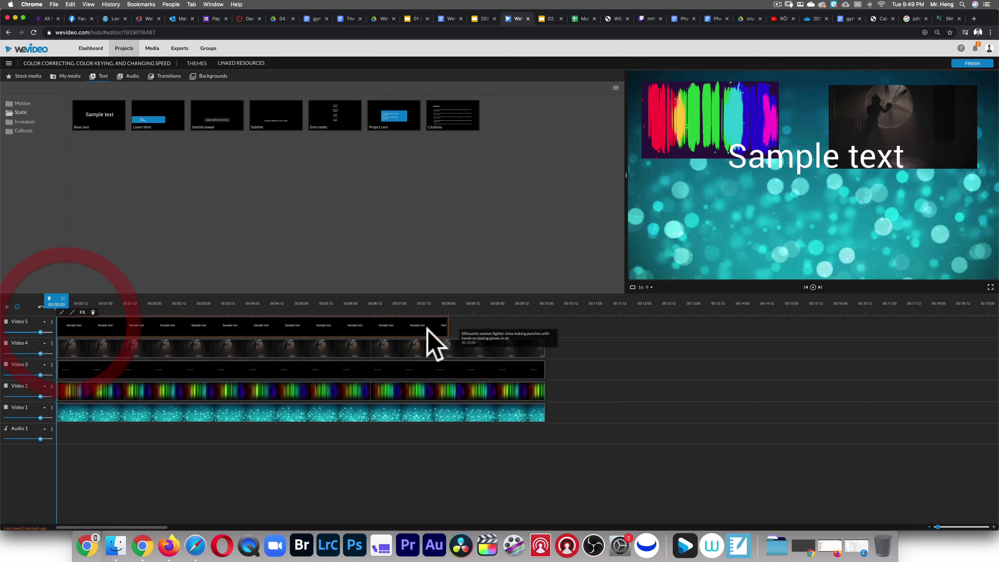
{"action": "left_click_drag", "start_coordinate": [448, 324], "coordinate": [547, 326]}
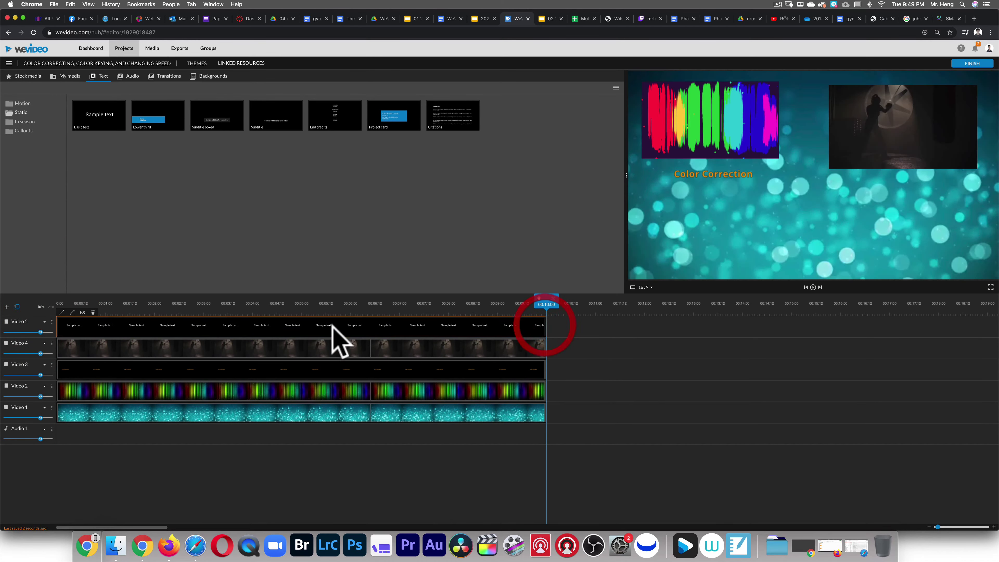
Replace the title's sample text on Video 5 with "Slowmo" and set its size to 116.
{"action": "double_click", "coordinate": [247, 325]}
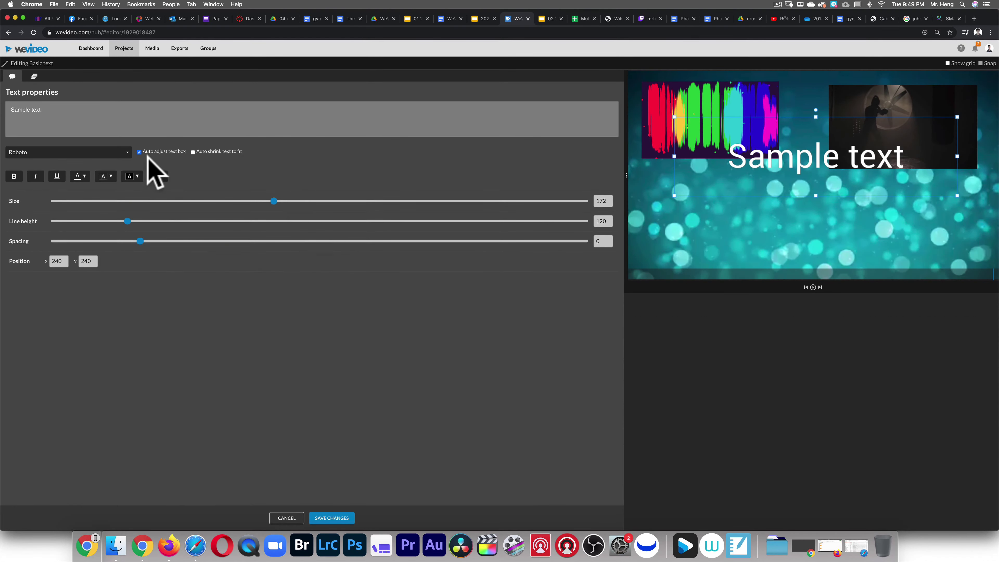
{"action": "left_click_drag", "start_coordinate": [35, 110], "coordinate": [10, 110]}
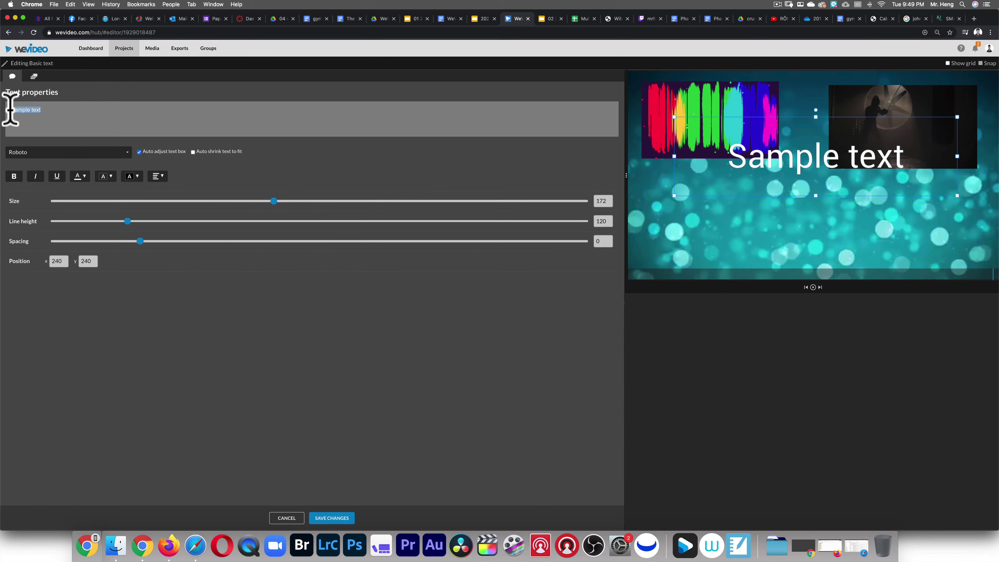
{"action": "key", "text": "BackSpace"}
{"action": "key", "text": "BackSpace"}
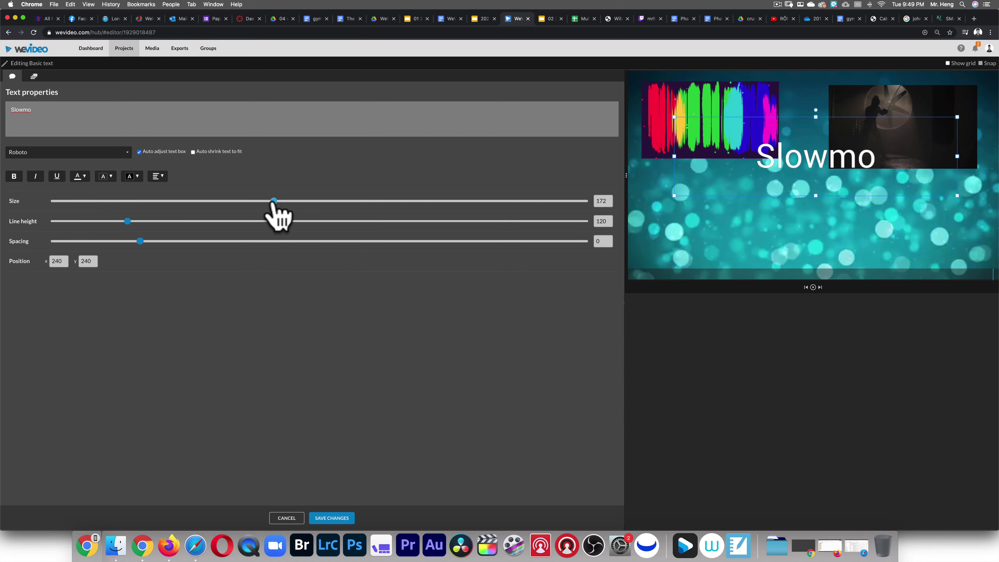
{"action": "left_click_drag", "start_coordinate": [273, 201], "coordinate": [196, 201]}
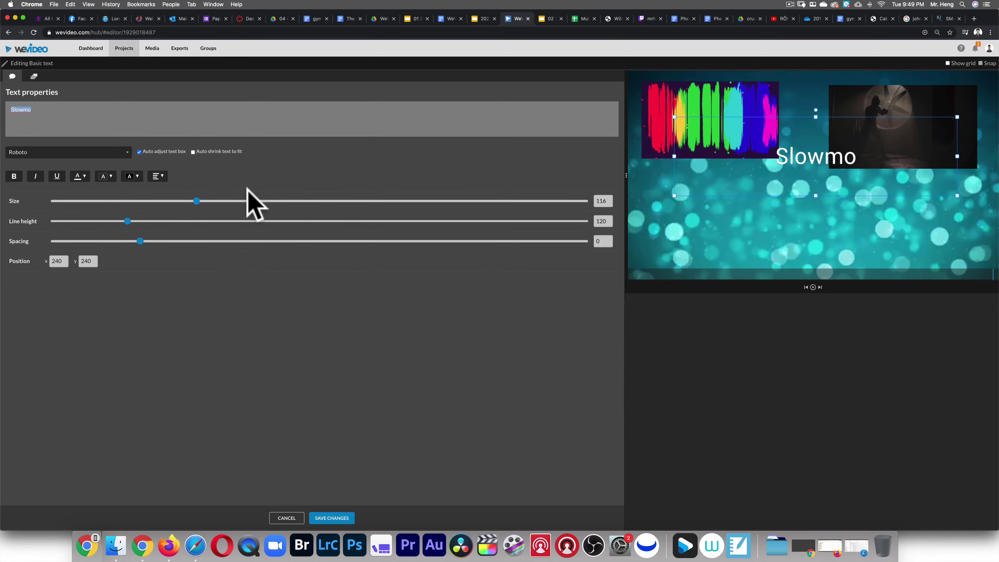
Color the Slowmo text yellow with a blue highlight, position it under the fighter clip at X 678, Y 401, and save.
{"action": "left_click", "coordinate": [79, 176]}
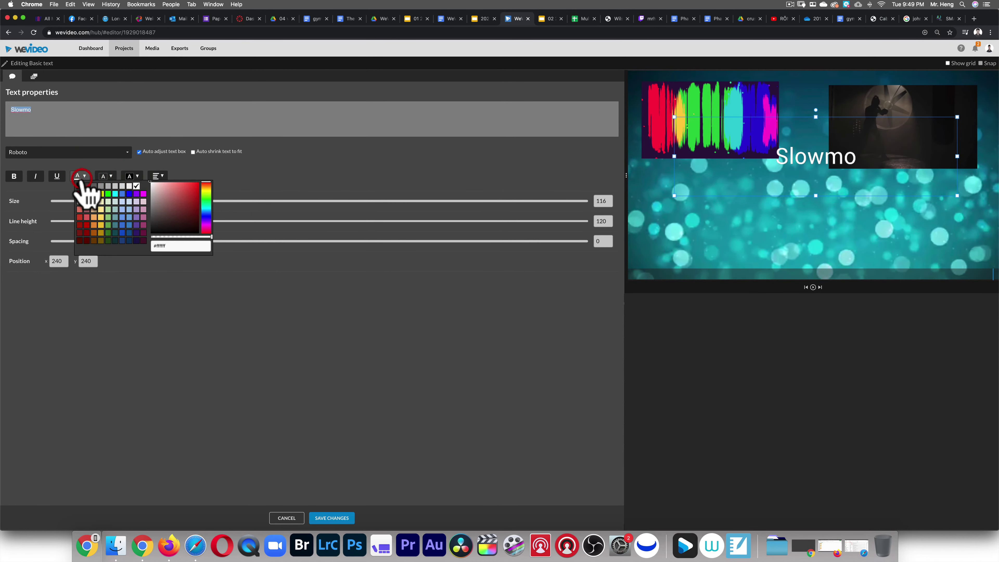
{"action": "left_click", "coordinate": [100, 194]}
{"action": "left_click", "coordinate": [106, 176]}
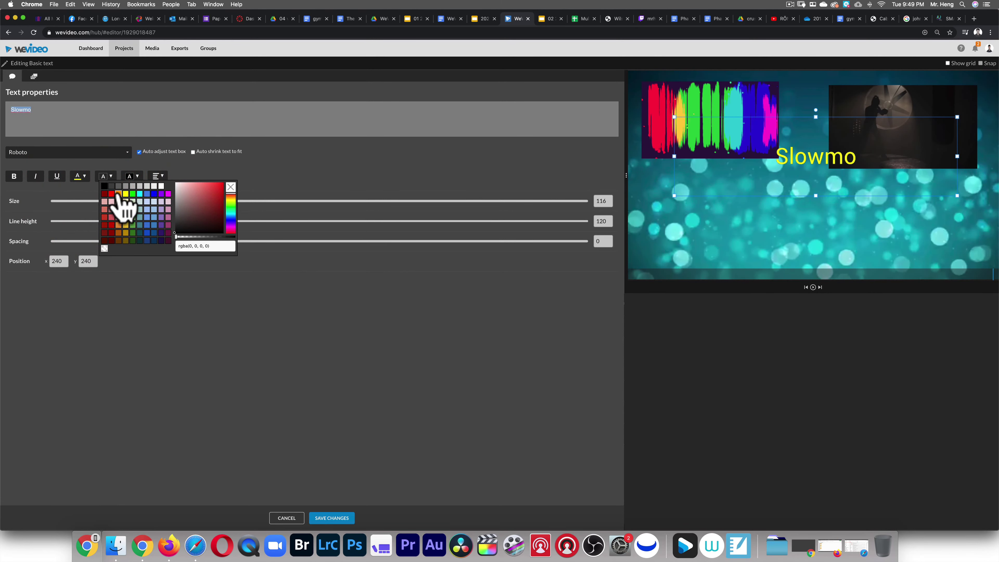
{"action": "left_click", "coordinate": [154, 193]}
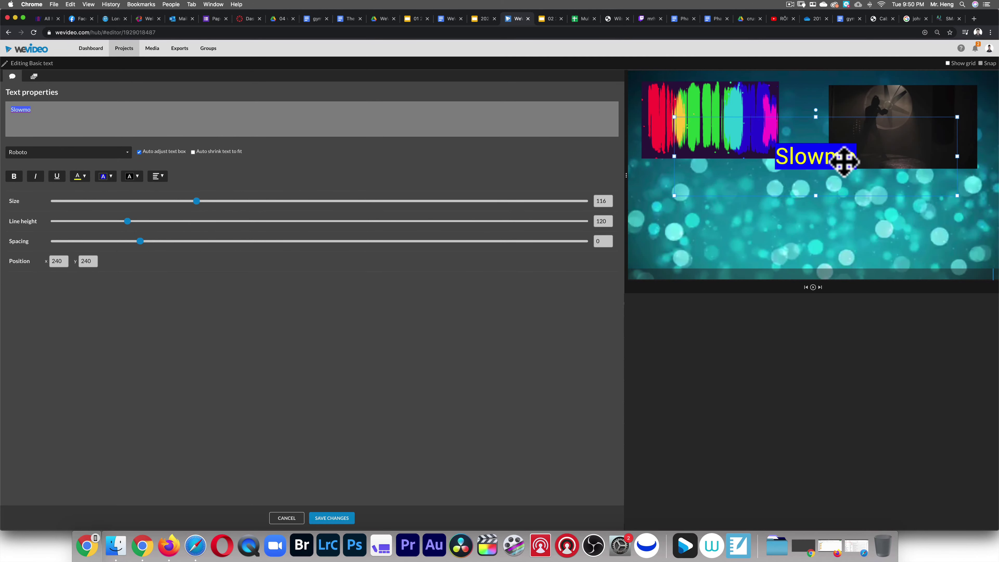
{"action": "left_click_drag", "start_coordinate": [830, 159], "coordinate": [897, 190]}
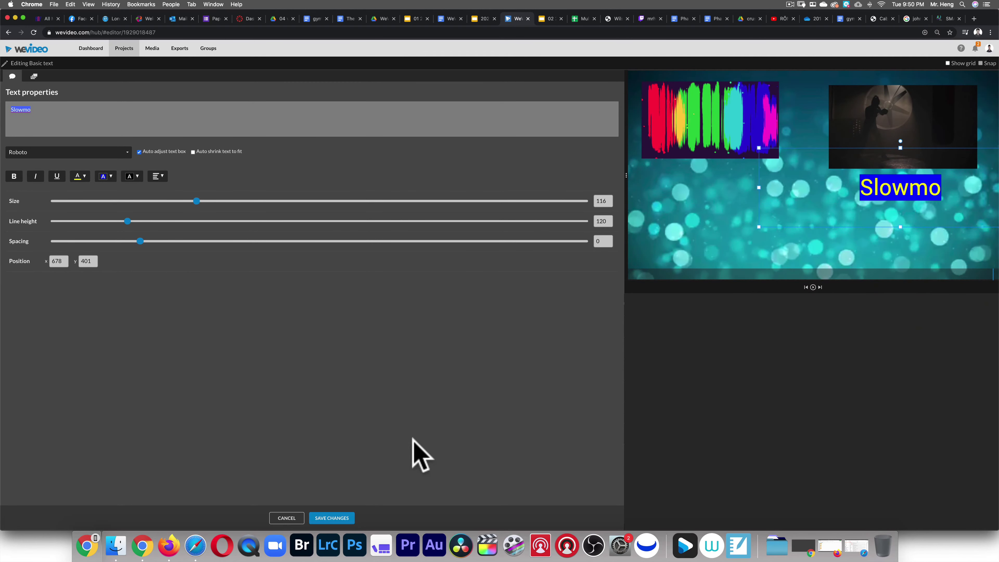
{"action": "left_click", "coordinate": [316, 519]}
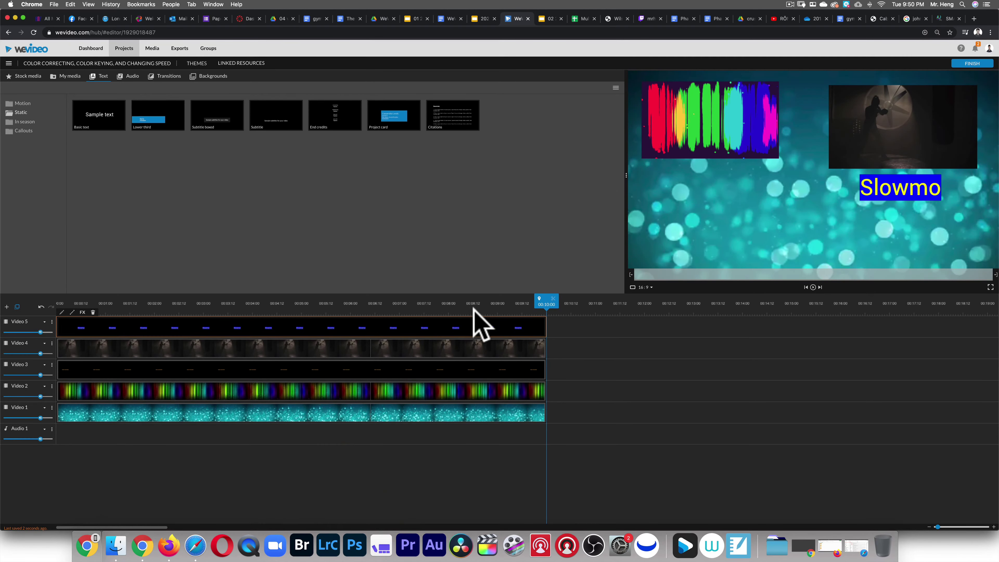
Play the composition from the start of the timeline to review the Slowmo label and fighter clip.
{"action": "left_click_drag", "start_coordinate": [433, 311], "coordinate": [5, 301]}
{"action": "key", "text": "space"}
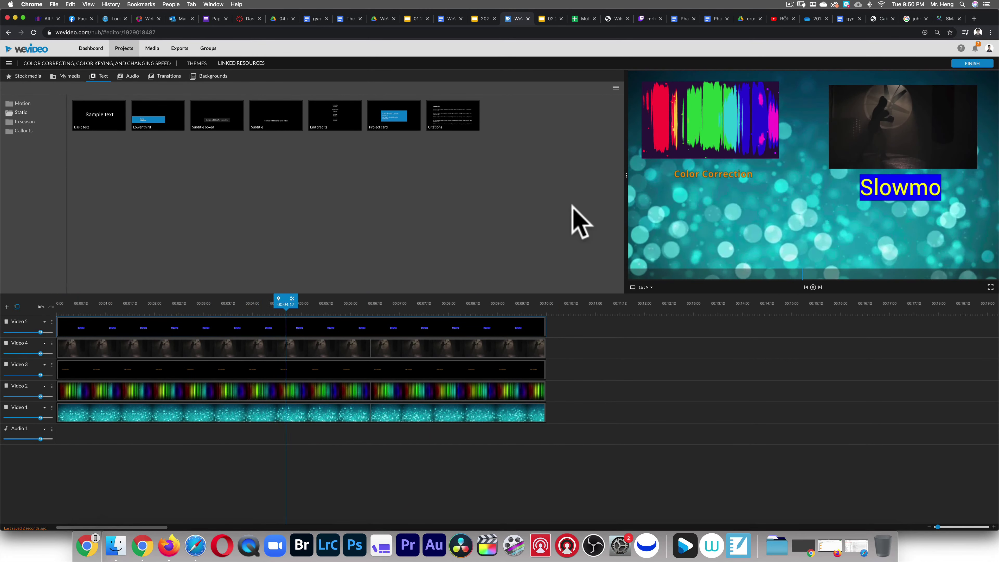
{"action": "left_click", "coordinate": [768, 153]}
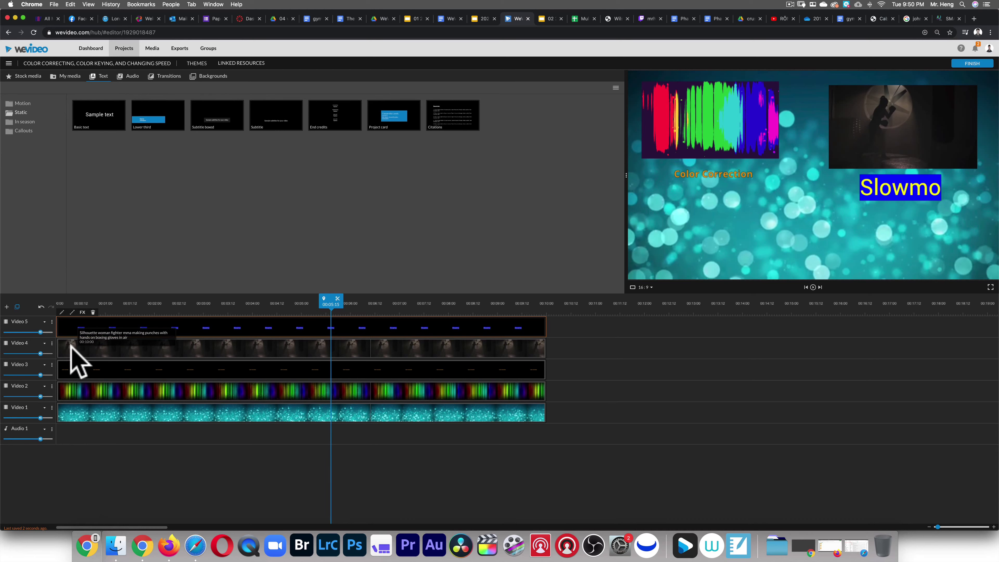
Add a Video 6 track and search the stock media for "green screen".
{"action": "left_click", "coordinate": [7, 306]}
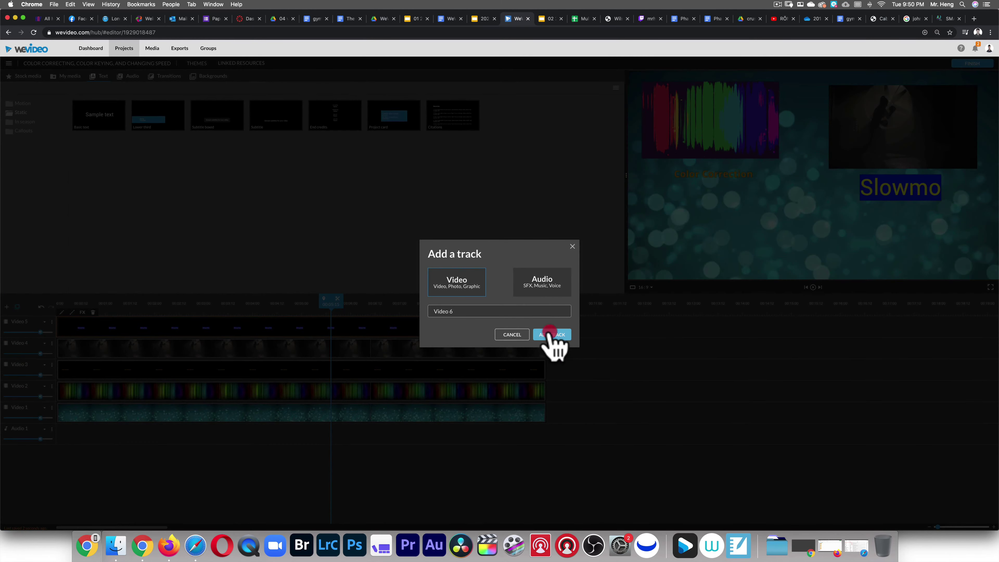
{"action": "left_click", "coordinate": [551, 335]}
{"action": "left_click", "coordinate": [26, 76]}
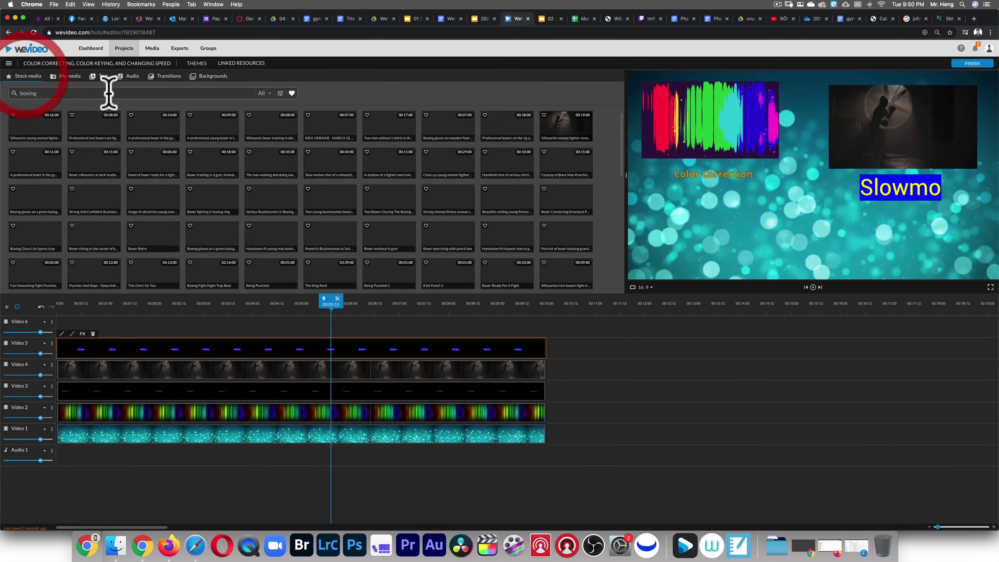
{"action": "double_click", "coordinate": [11, 91]}
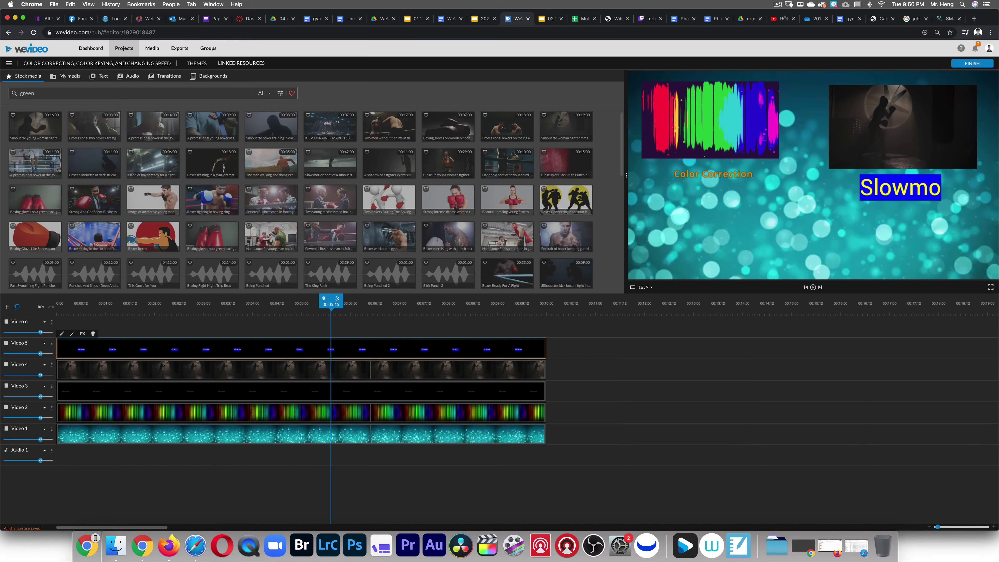
{"action": "type", "text": "green screen"}
{"action": "key", "text": "Return"}
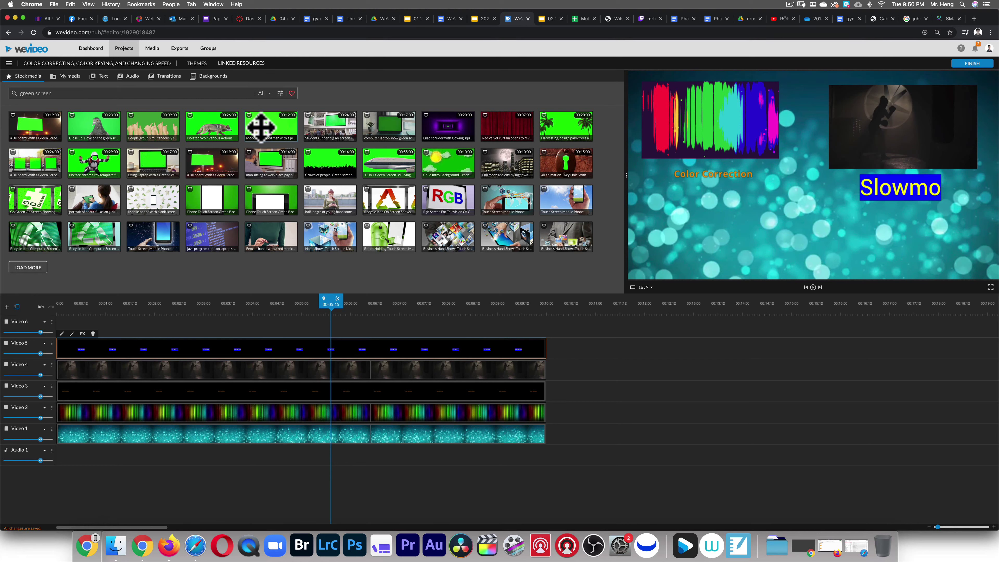
Place the bearded man green screen clip at the start of Video 6 and trim its end to 10 seconds.
{"action": "left_click_drag", "start_coordinate": [258, 125], "coordinate": [63, 325]}
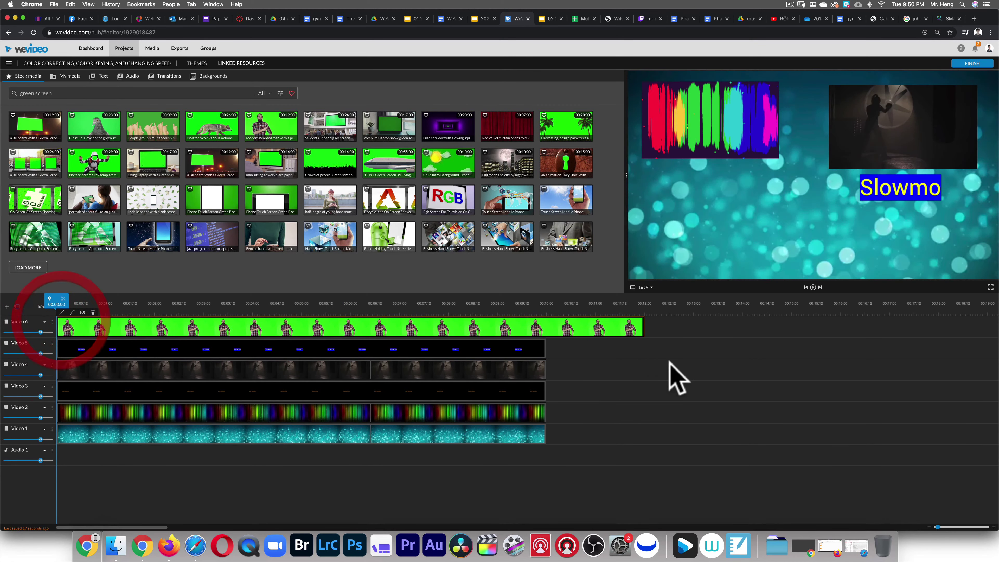
{"action": "left_click_drag", "start_coordinate": [645, 328], "coordinate": [547, 327]}
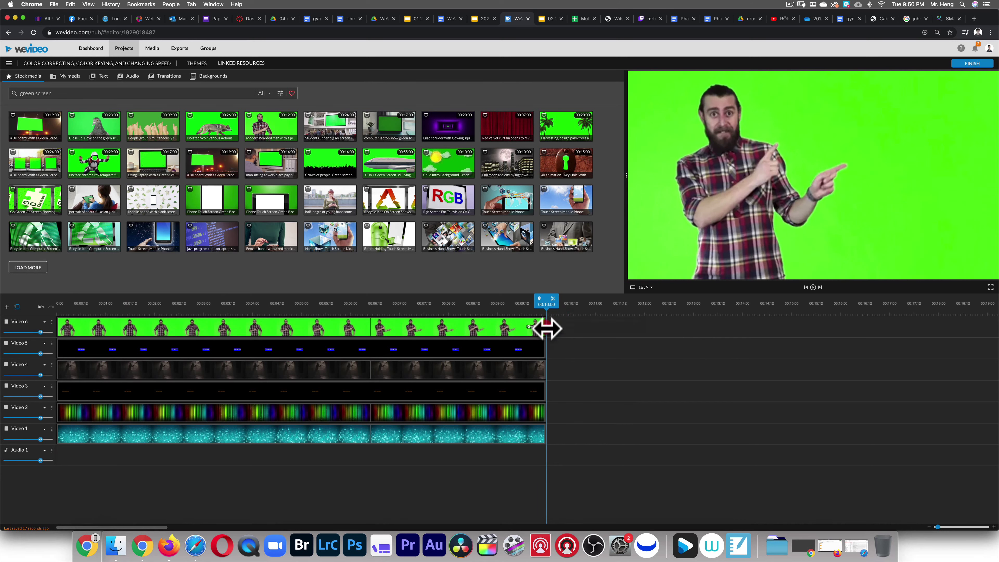
Apply Color Keying to the bearded man clip, sampling the green background (31fe17) as the color to remove.
{"action": "double_click", "coordinate": [408, 328]}
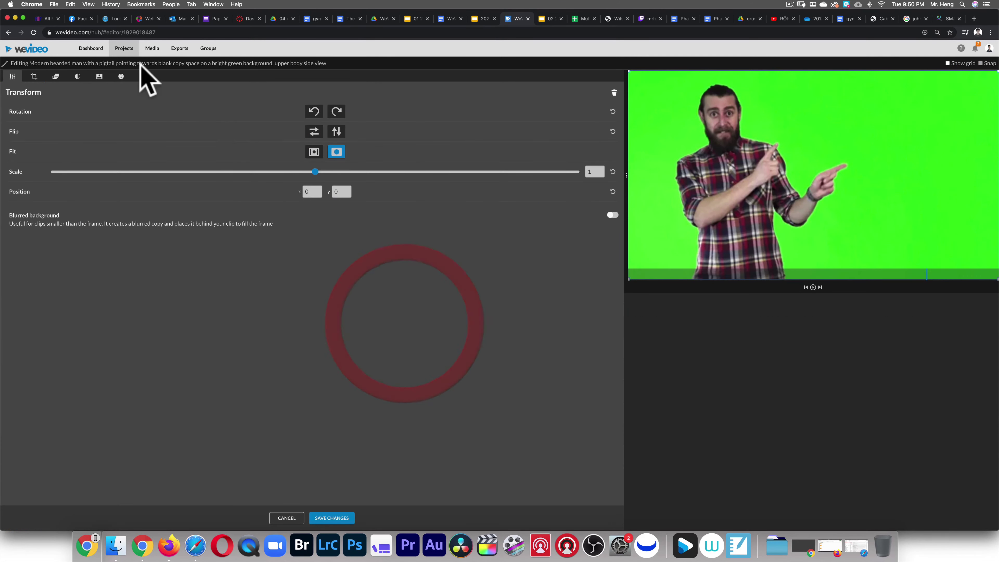
{"action": "left_click", "coordinate": [99, 76]}
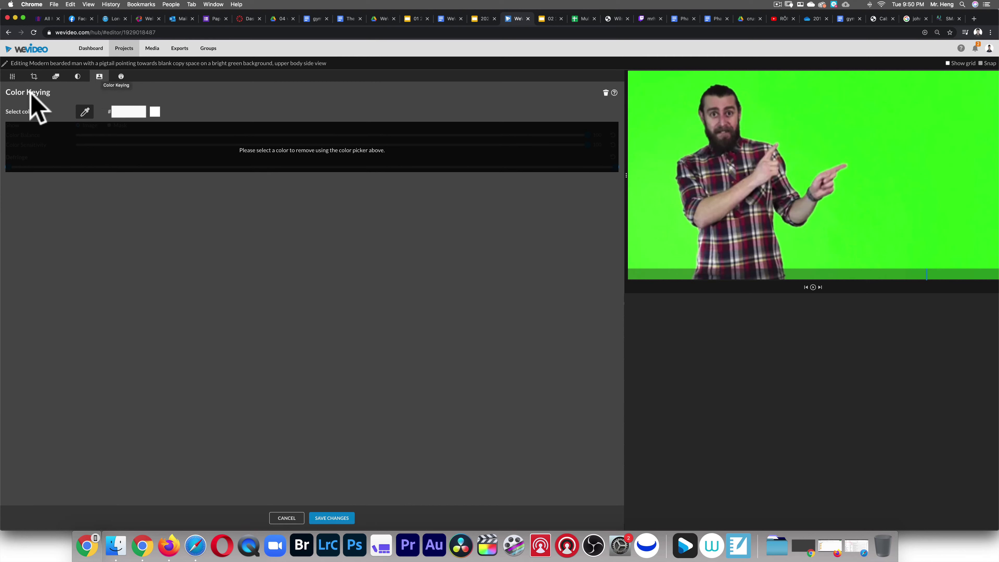
{"action": "left_click", "coordinate": [85, 113]}
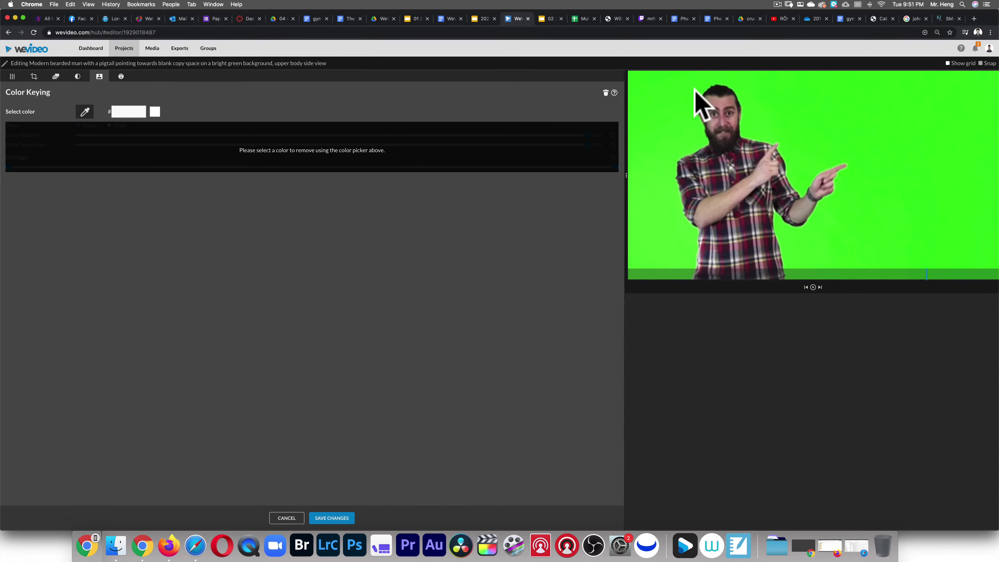
{"action": "left_click", "coordinate": [86, 114]}
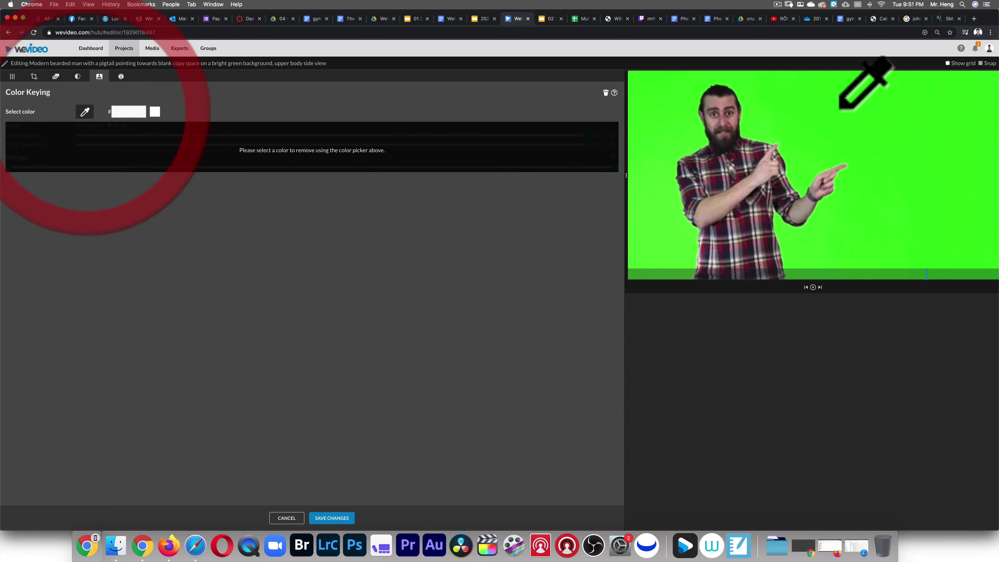
{"action": "left_click", "coordinate": [864, 110]}
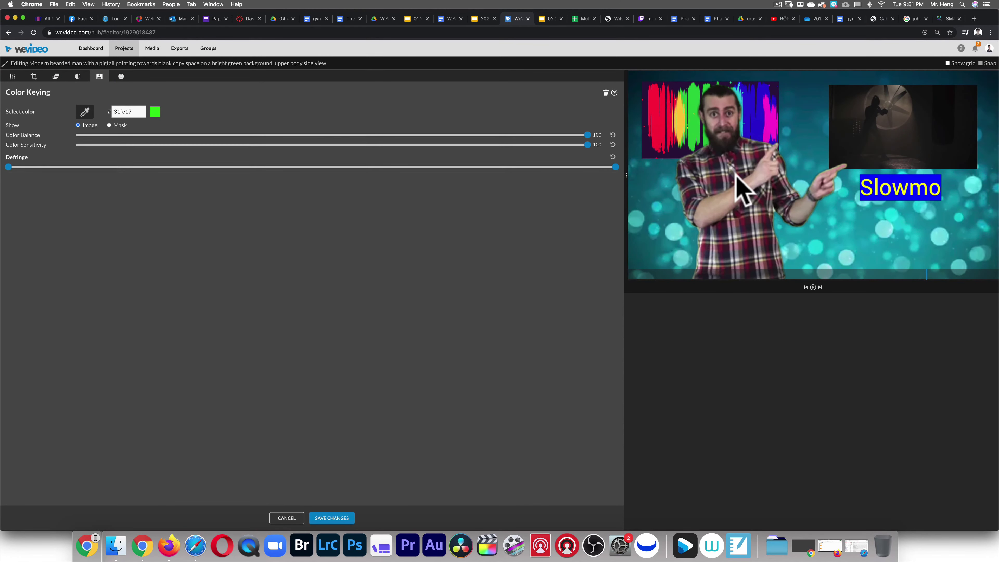
Try keying out the light grey shirt color (c7c4c4) and shift the bearded man clip in the frame to about X 154, Y 41.
{"action": "left_click", "coordinate": [85, 114]}
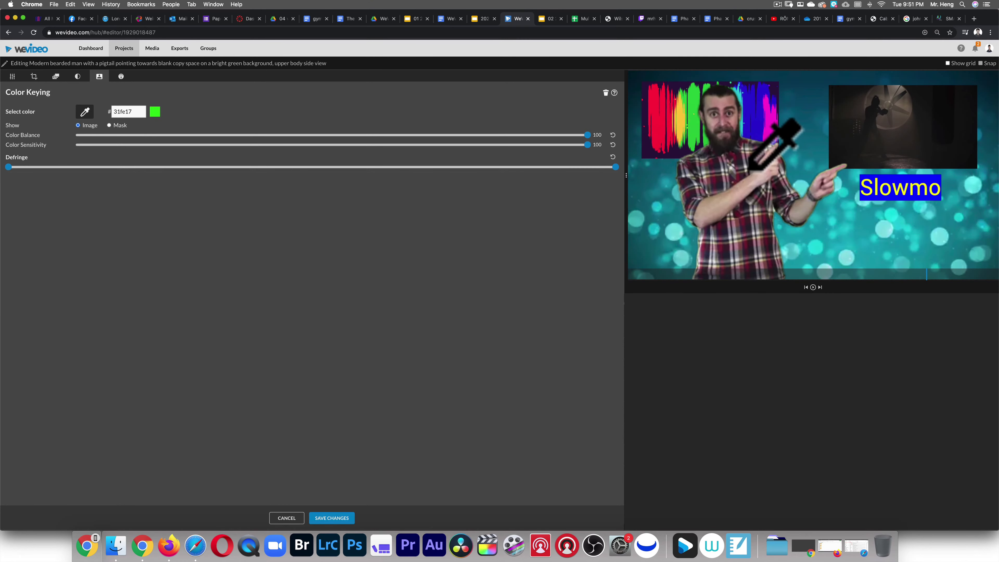
{"action": "left_click", "coordinate": [749, 170]}
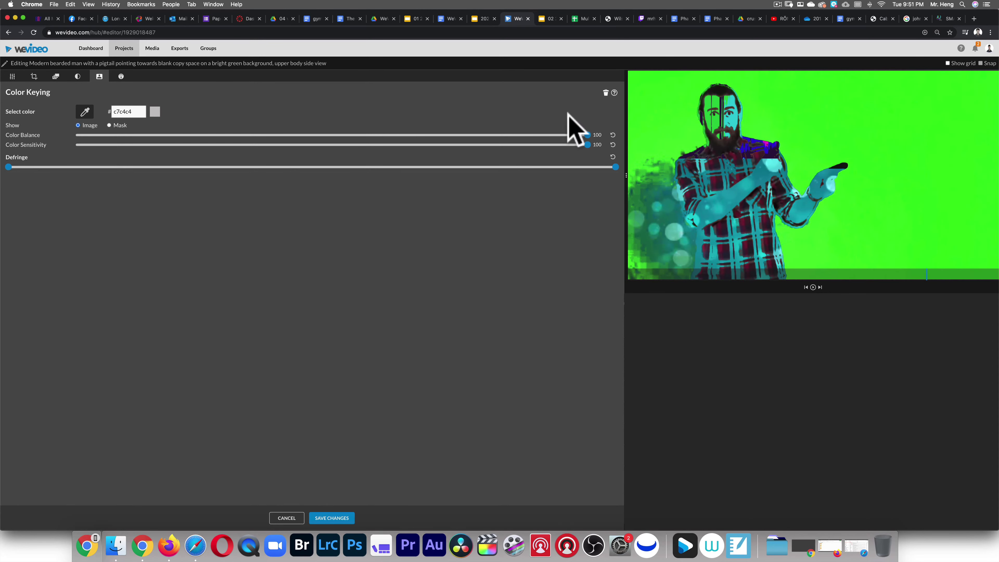
{"action": "left_click", "coordinate": [13, 77]}
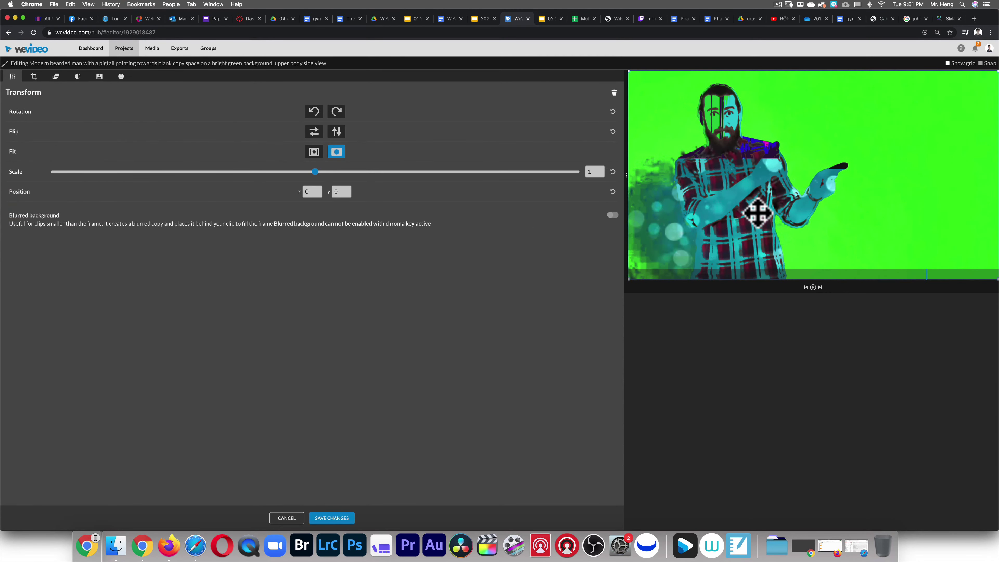
{"action": "left_click_drag", "start_coordinate": [748, 197], "coordinate": [900, 113]}
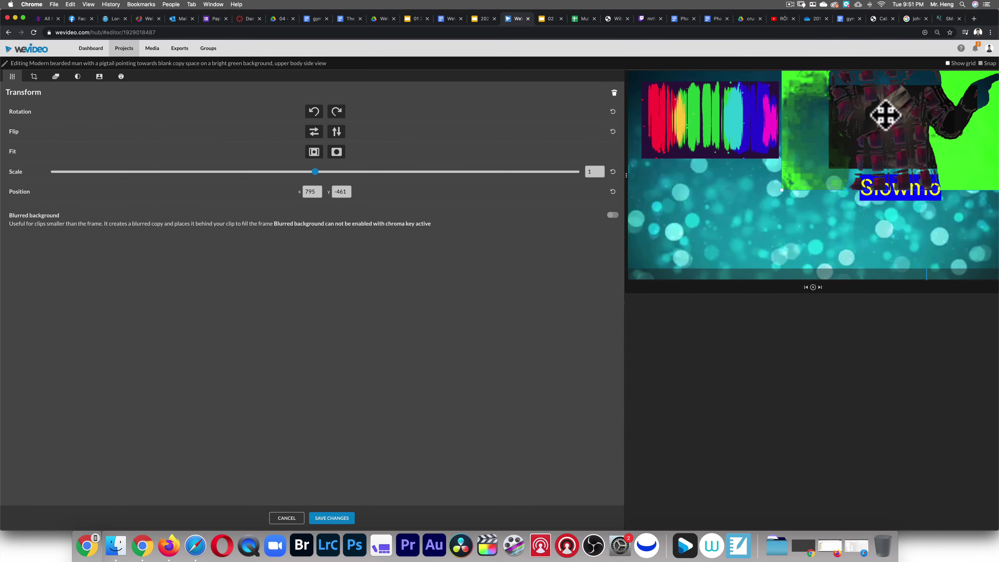
{"action": "left_click_drag", "start_coordinate": [887, 113], "coordinate": [758, 212]}
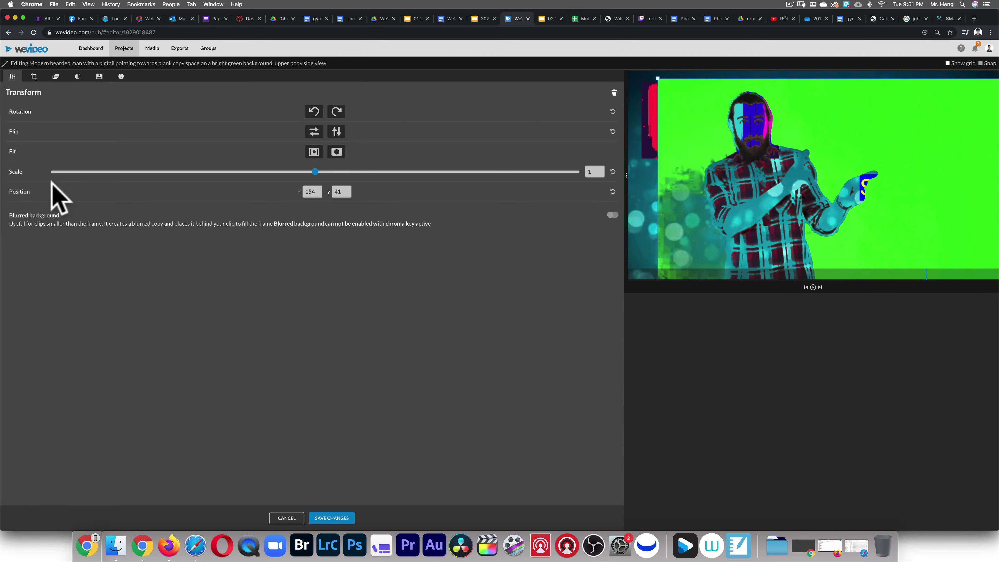
Try keying out the dark red shirt color (6e172f) and move the clip back to about X 1, Y -3.
{"action": "left_click", "coordinate": [99, 76]}
{"action": "left_click", "coordinate": [84, 112]}
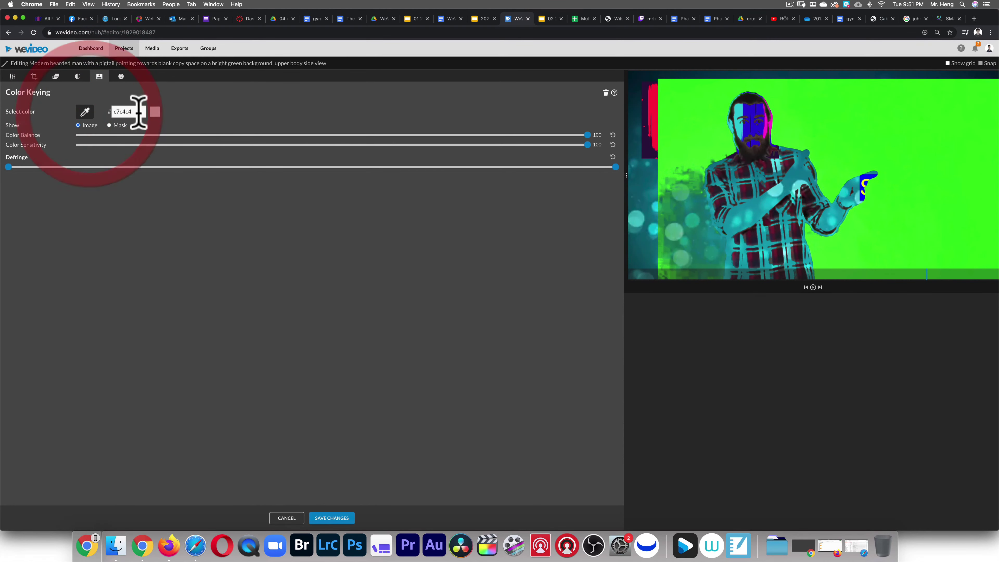
{"action": "left_click", "coordinate": [85, 111]}
{"action": "left_click", "coordinate": [87, 113]}
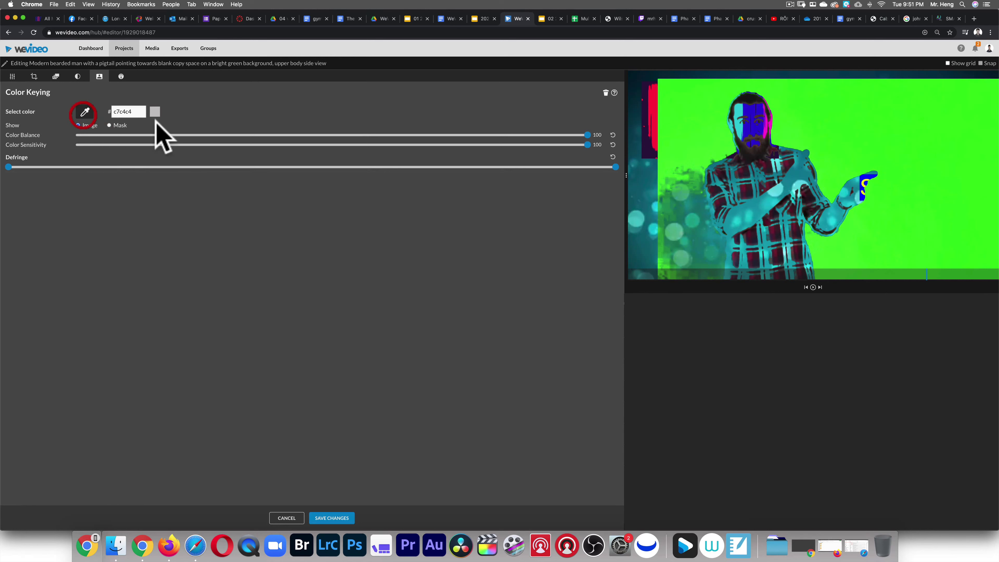
{"action": "left_click", "coordinate": [765, 163]}
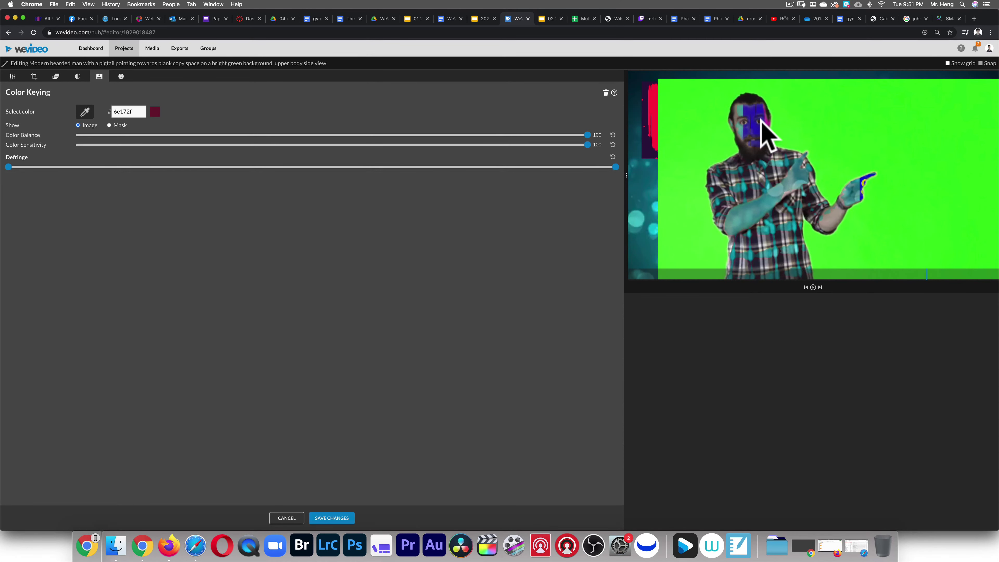
{"action": "left_click", "coordinate": [817, 173]}
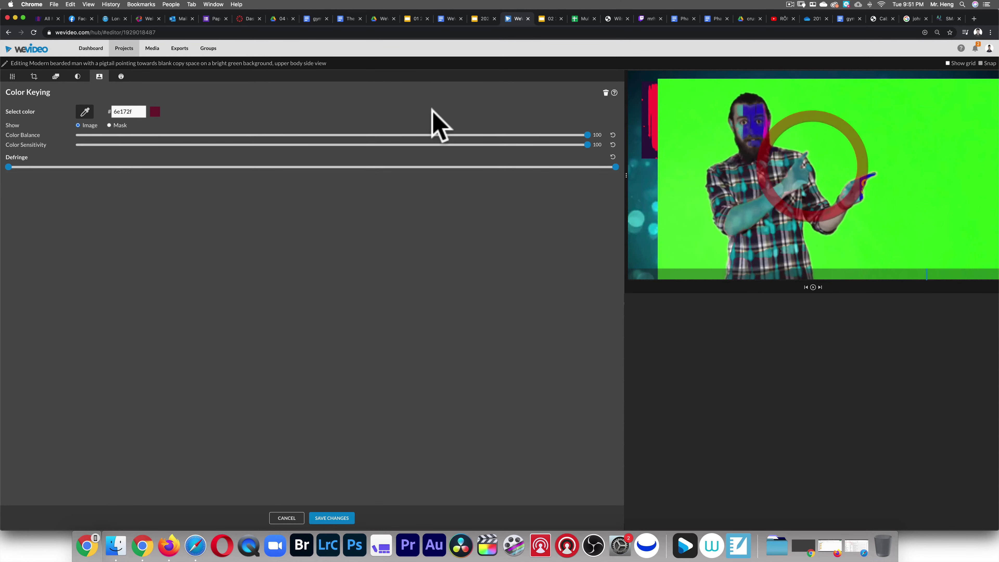
{"action": "left_click", "coordinate": [13, 76]}
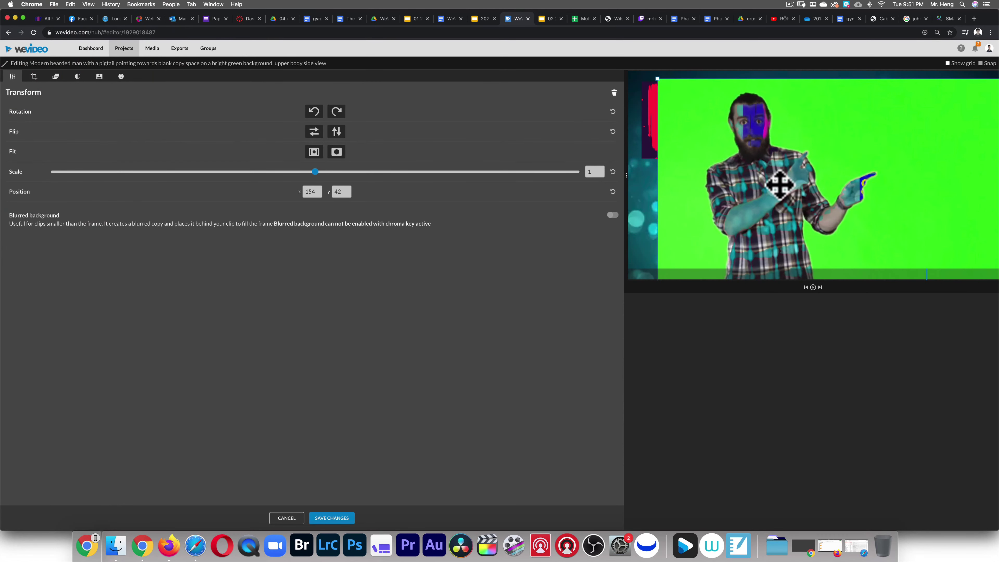
{"action": "left_click_drag", "start_coordinate": [720, 161], "coordinate": [749, 206]}
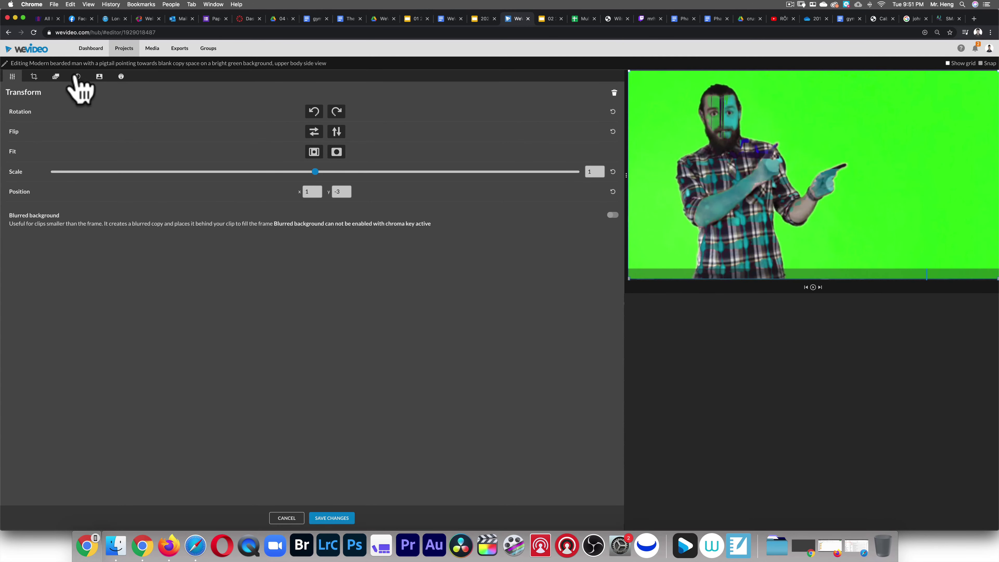
Resample the green background (3cfd21) as the color to key out of the bearded man clip.
{"action": "left_click", "coordinate": [99, 77]}
{"action": "left_click", "coordinate": [84, 112]}
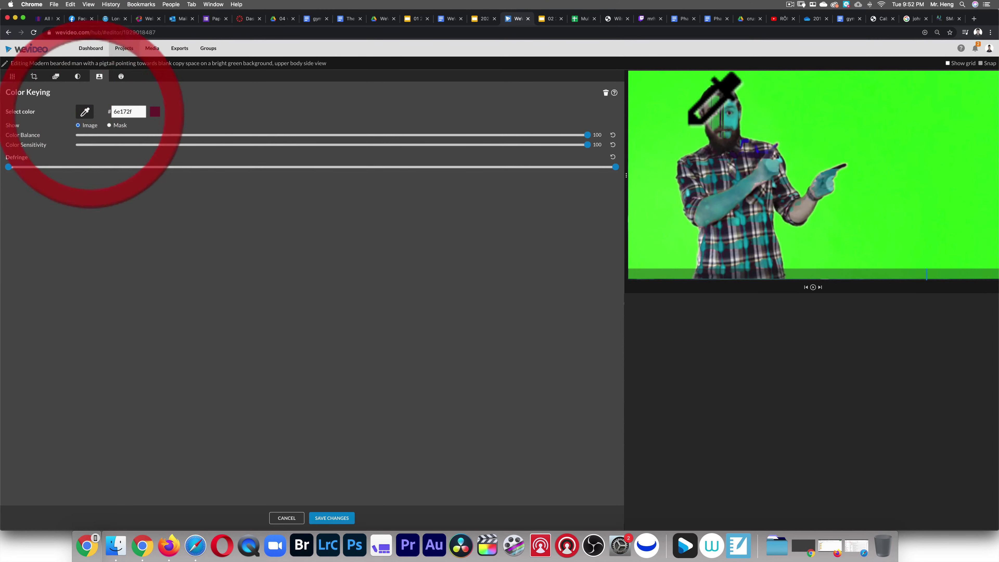
{"action": "left_click", "coordinate": [662, 110]}
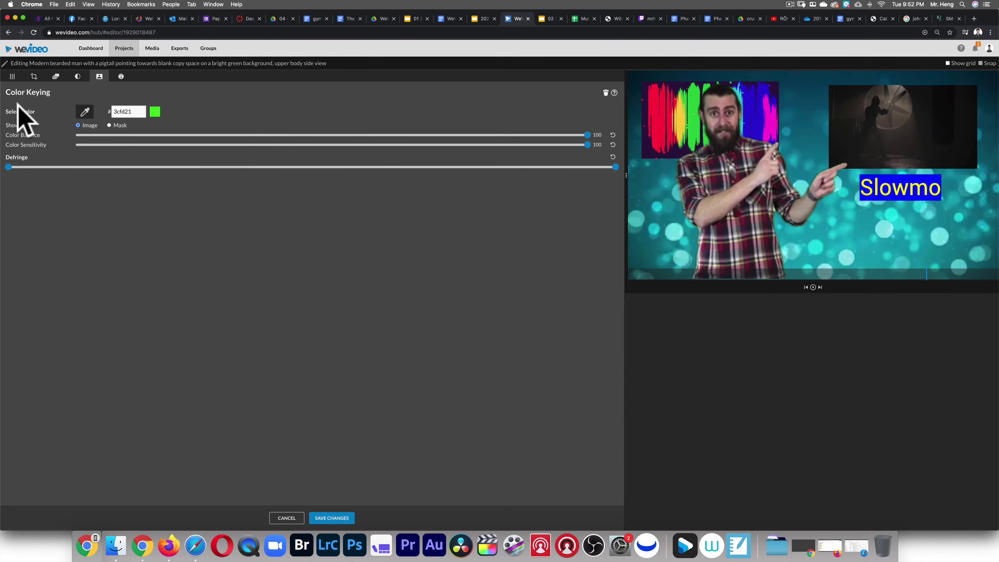
Scale the bearded man clip to 0.47, place it at about X 82, Y 572 below the paint clip, and save the changes.
{"action": "left_click", "coordinate": [12, 76]}
{"action": "left_click_drag", "start_coordinate": [315, 171], "coordinate": [173, 172]}
{"action": "left_click_drag", "start_coordinate": [792, 197], "coordinate": [710, 256]}
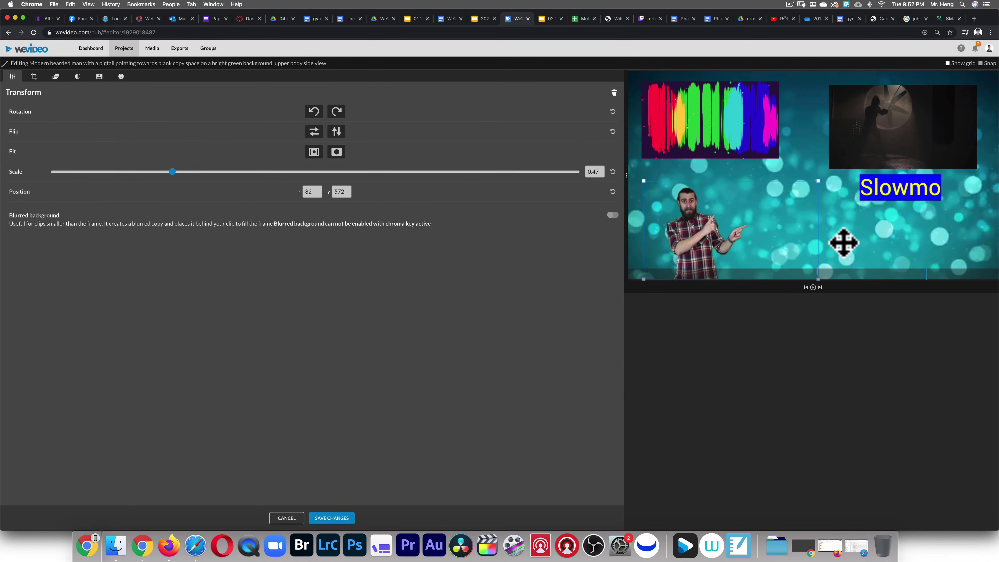
{"action": "left_click", "coordinate": [332, 518]}
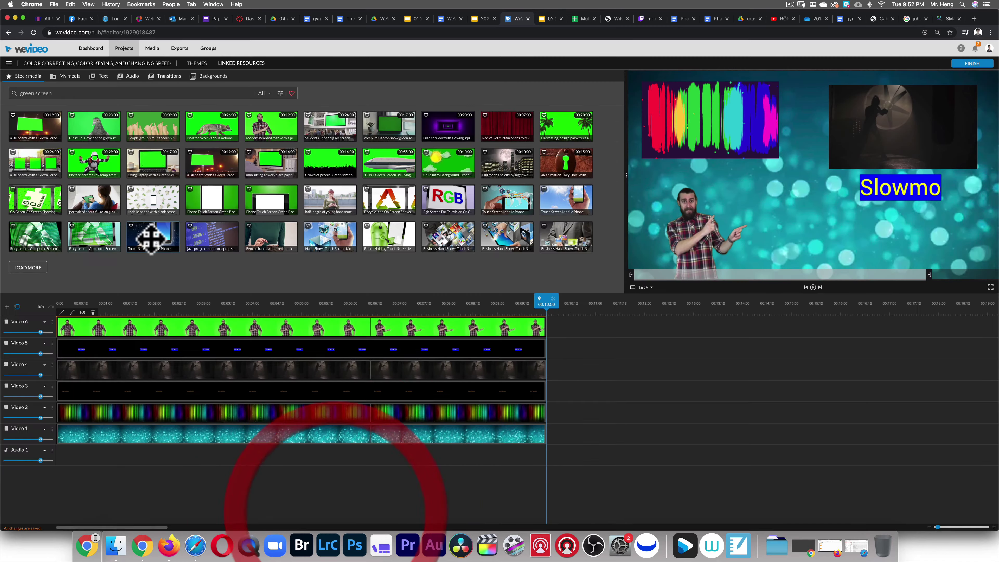
Browse the text elements and add a Video 7 track to the timeline.
{"action": "left_click", "coordinate": [100, 76]}
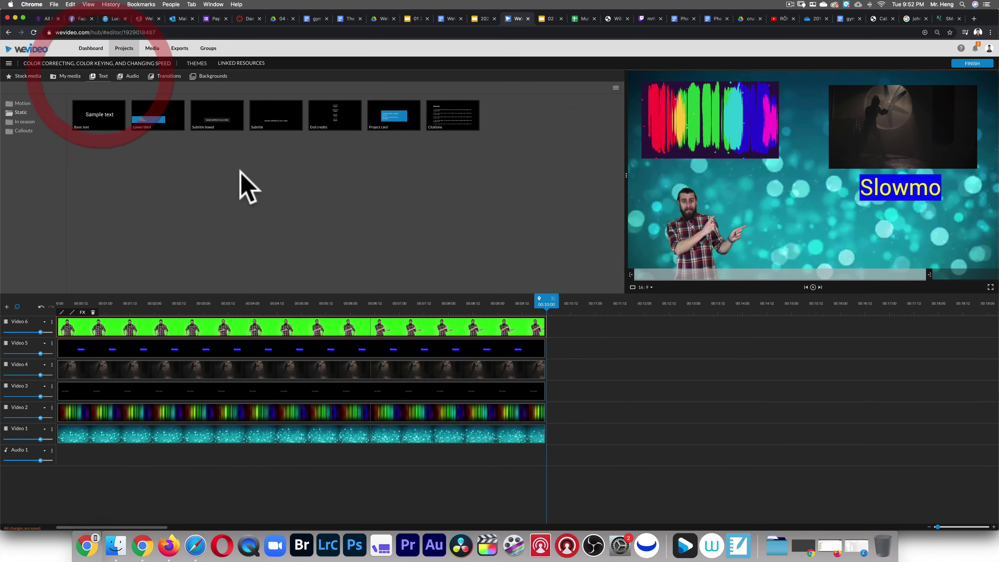
{"action": "left_click", "coordinate": [97, 120]}
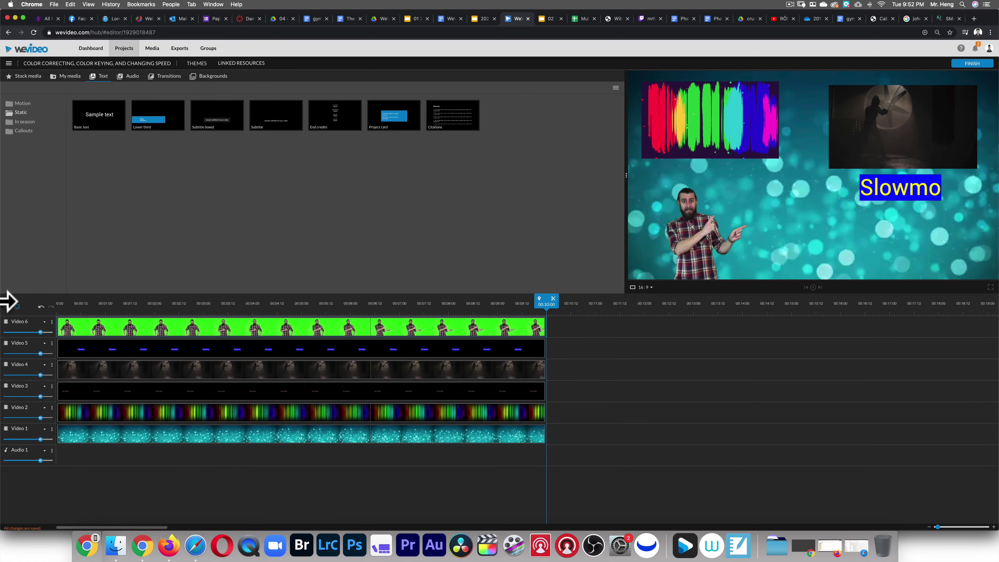
{"action": "left_click", "coordinate": [7, 307]}
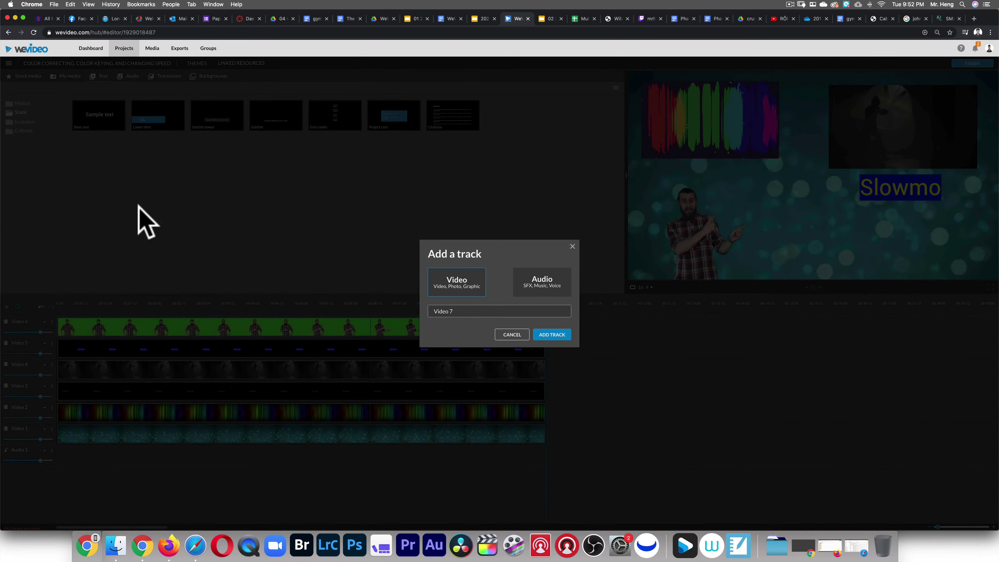
{"action": "left_click", "coordinate": [557, 335]}
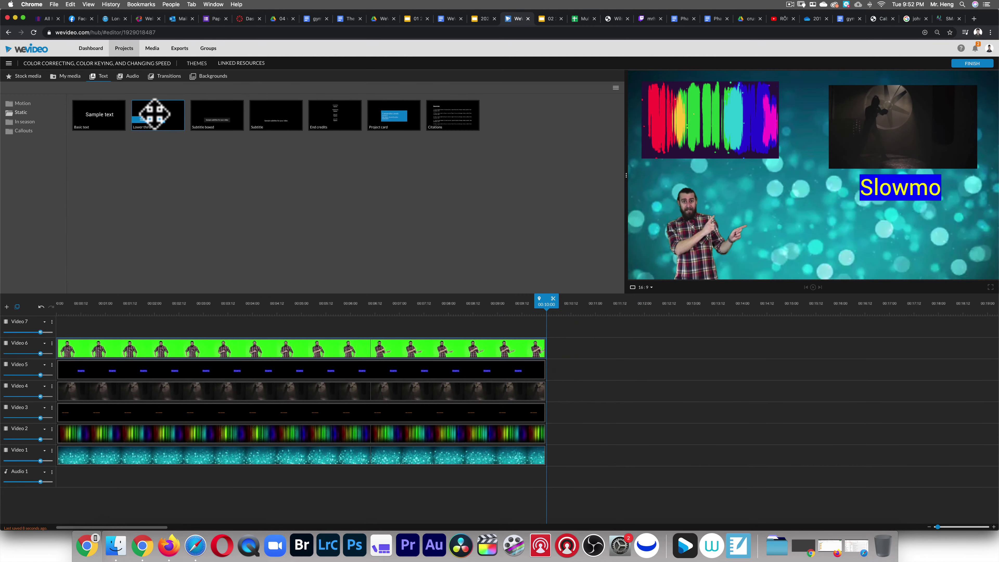
{"action": "left_click_drag", "start_coordinate": [99, 118], "coordinate": [61, 328]}
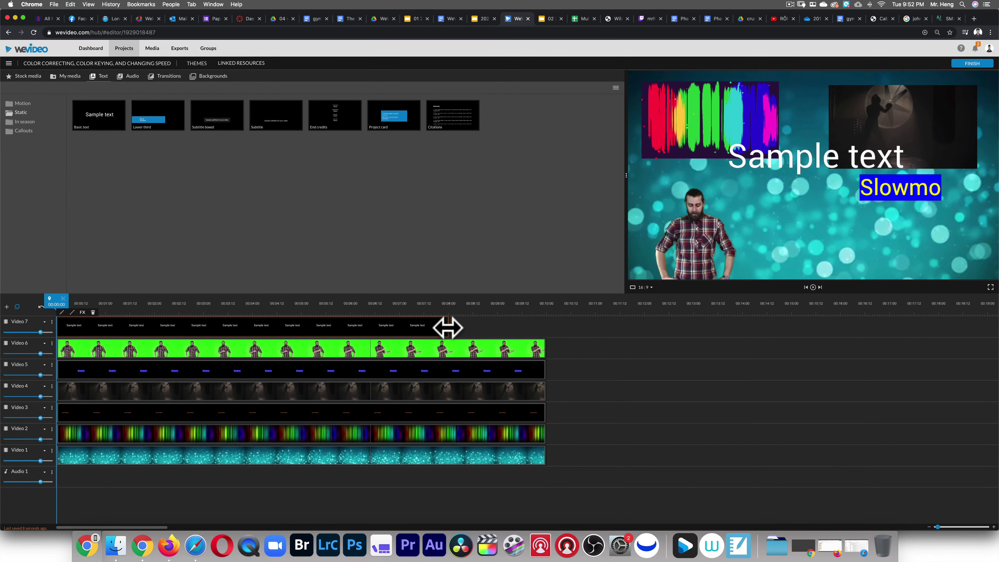
{"action": "left_click", "coordinate": [447, 327]}
{"action": "key", "text": "Delete"}
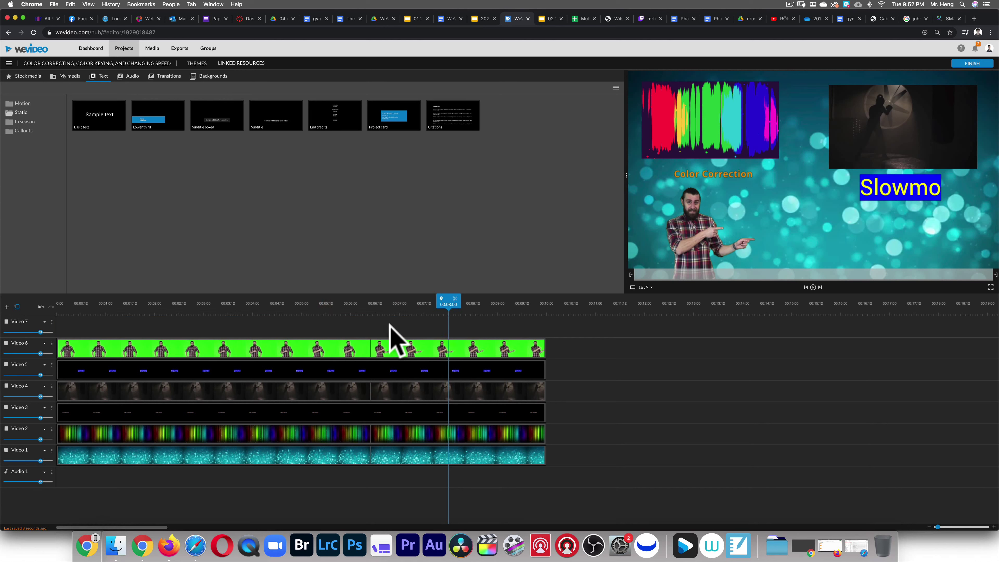
{"action": "left_click", "coordinate": [28, 76]}
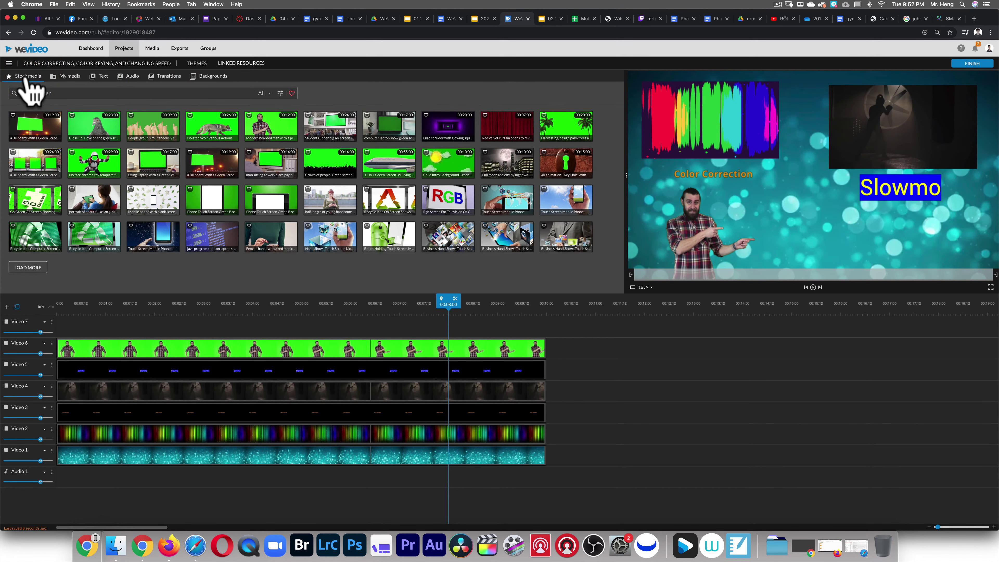
Place an Arrow callout at the start of Video 7 and extend its end to 10 seconds.
{"action": "left_click", "coordinate": [101, 76]}
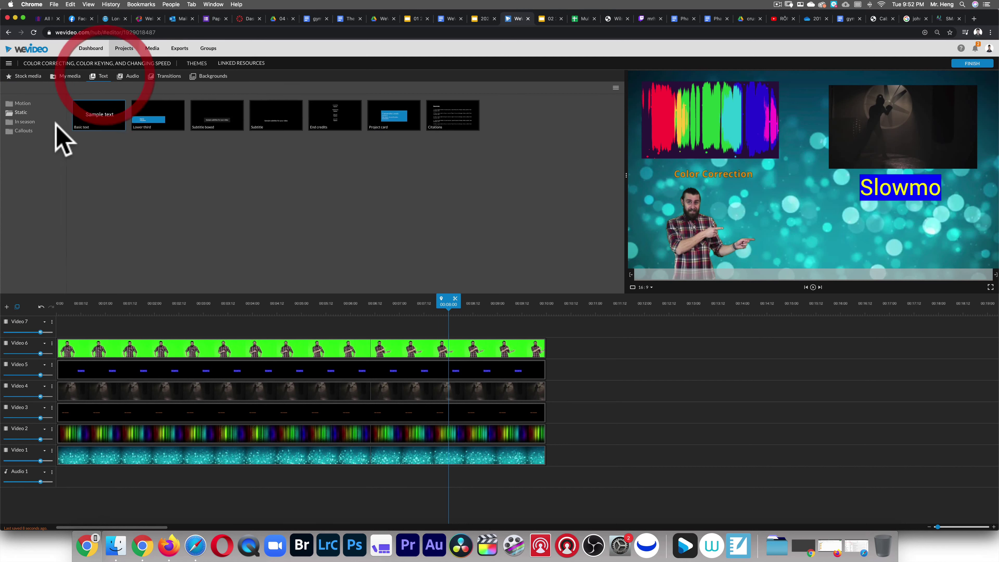
{"action": "left_click", "coordinate": [24, 132]}
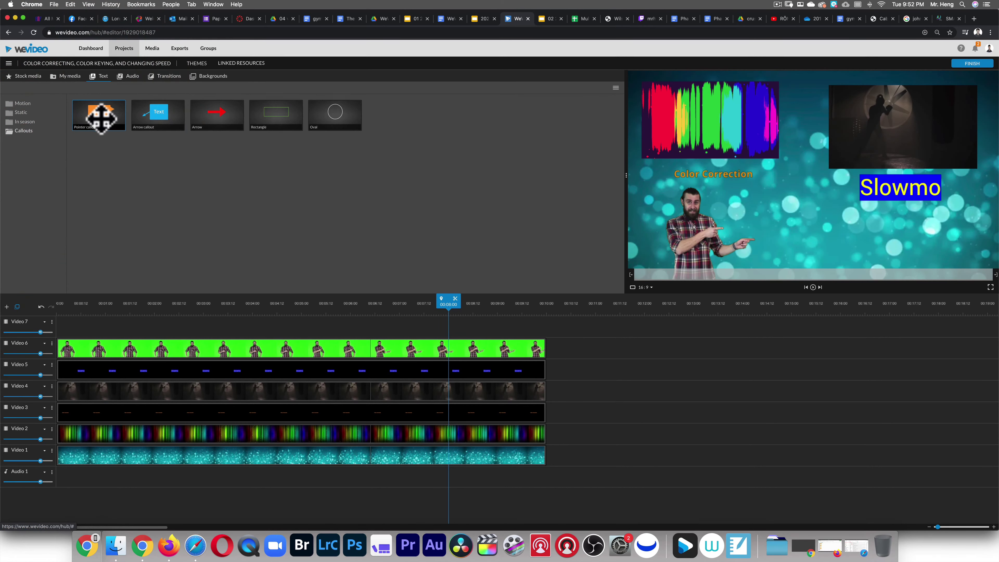
{"action": "left_click_drag", "start_coordinate": [162, 111], "coordinate": [68, 320]}
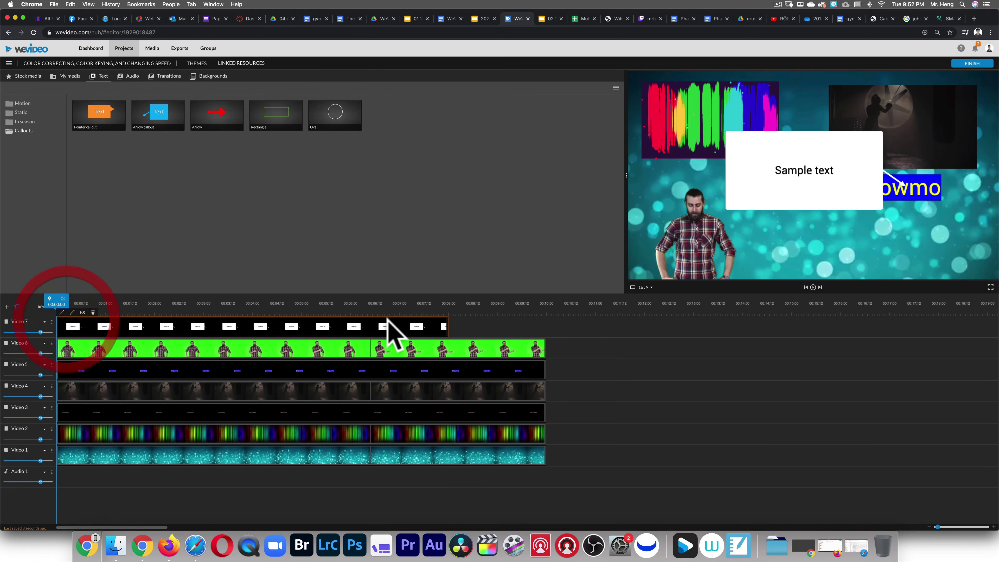
{"action": "left_click_drag", "start_coordinate": [448, 326], "coordinate": [545, 326]}
Open the arrow callout for editing and move its box beside the bearded man to about X 755, Y 629.
{"action": "left_click", "coordinate": [830, 181]}
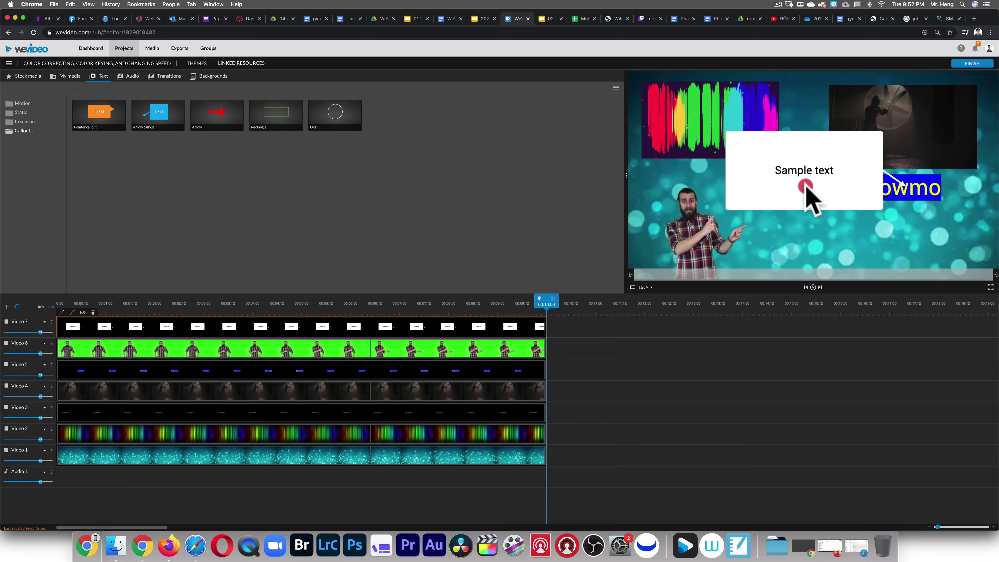
{"action": "double_click", "coordinate": [323, 326]}
{"action": "left_click_drag", "start_coordinate": [799, 166], "coordinate": [823, 233]}
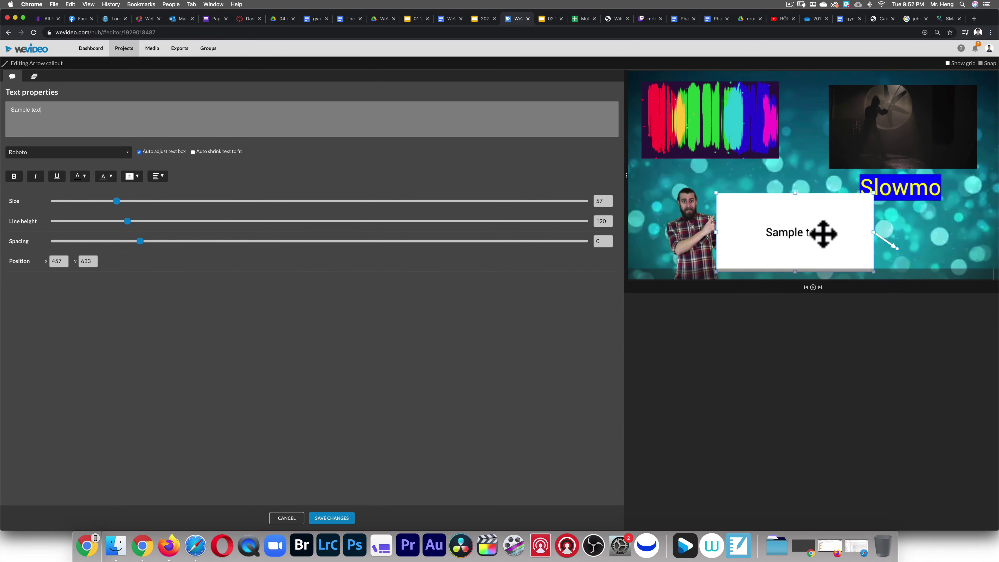
{"action": "left_click_drag", "start_coordinate": [890, 232], "coordinate": [961, 244]}
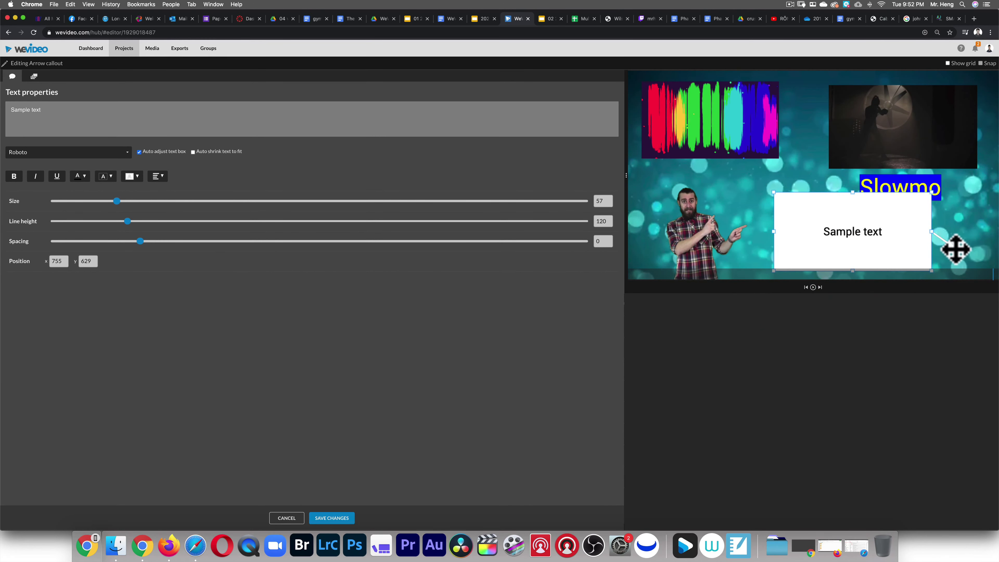
{"action": "left_click", "coordinate": [955, 248]}
Aim the callout's arrow at the man's pointing hand and shrink the box toward its lower-right corner, to about X 1111, Y 819.
{"action": "left_click", "coordinate": [776, 251]}
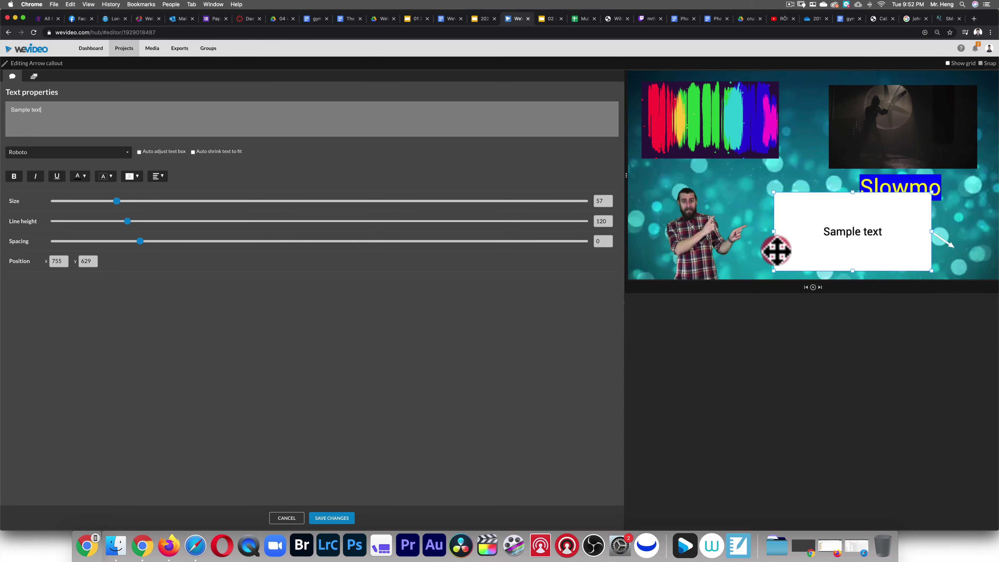
{"action": "left_click", "coordinate": [745, 237]}
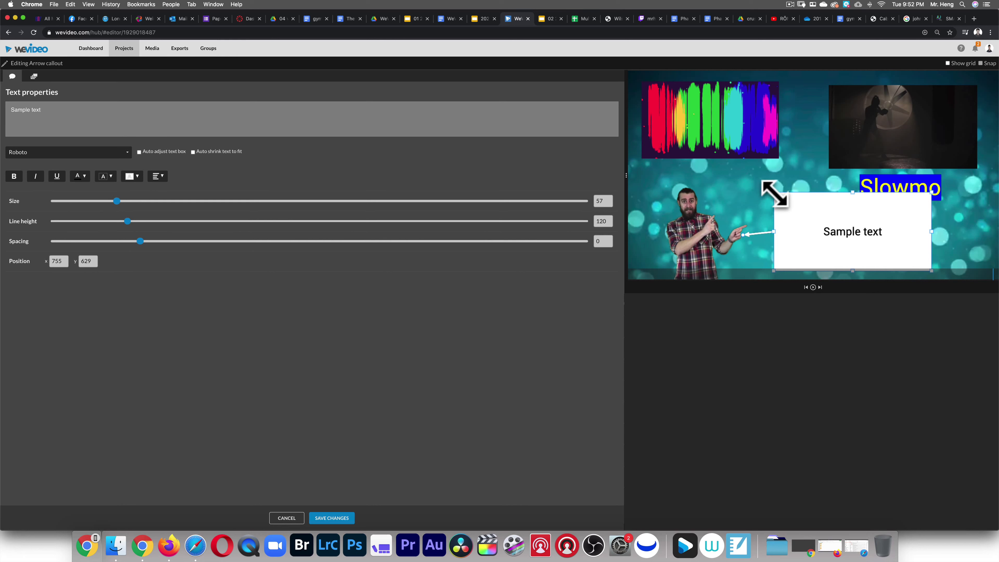
{"action": "left_click_drag", "start_coordinate": [774, 193], "coordinate": [908, 246]}
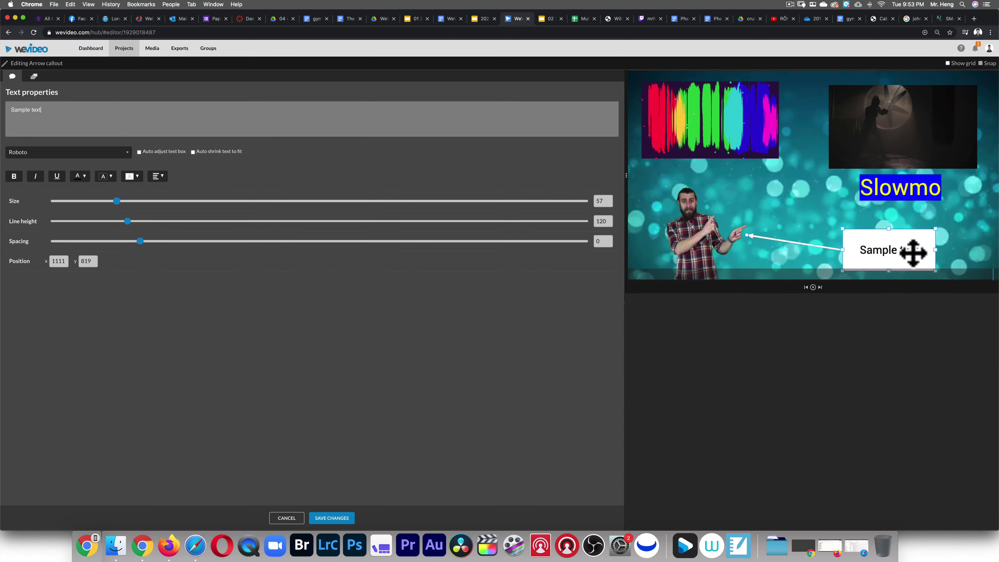
{"action": "left_click", "coordinate": [905, 252]}
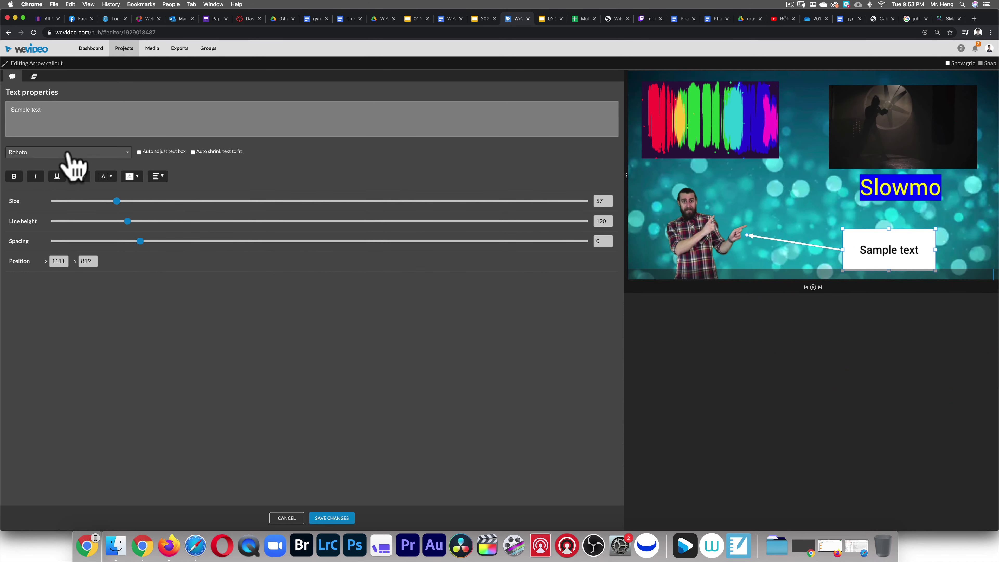
Set the callout text to "Color Keying" at size 86 and heighten the box upward to fit both lines.
{"action": "left_click_drag", "start_coordinate": [54, 123], "coordinate": [16, 103]}
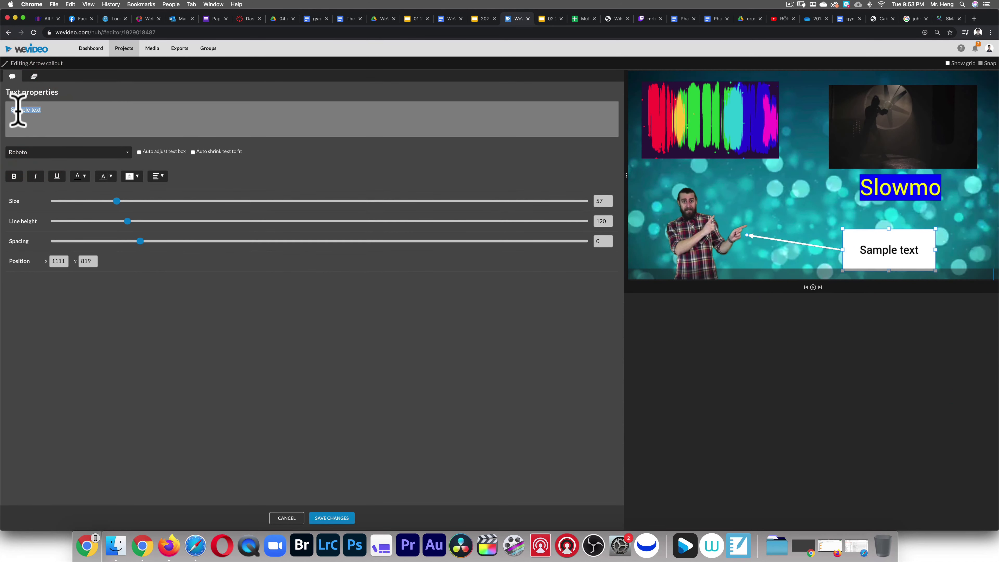
{"action": "left_click", "coordinate": [17, 111]}
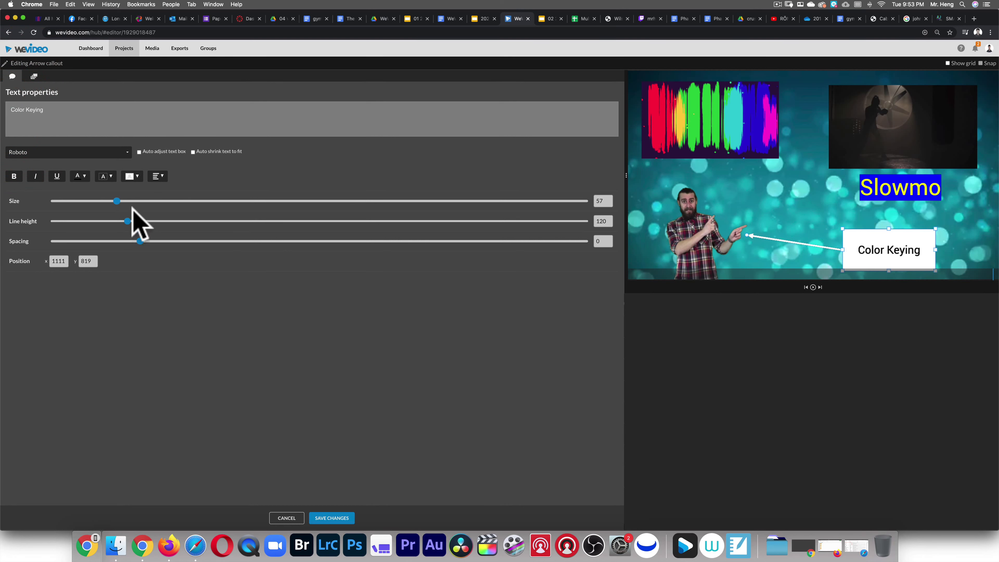
{"action": "left_click_drag", "start_coordinate": [116, 201], "coordinate": [155, 202]}
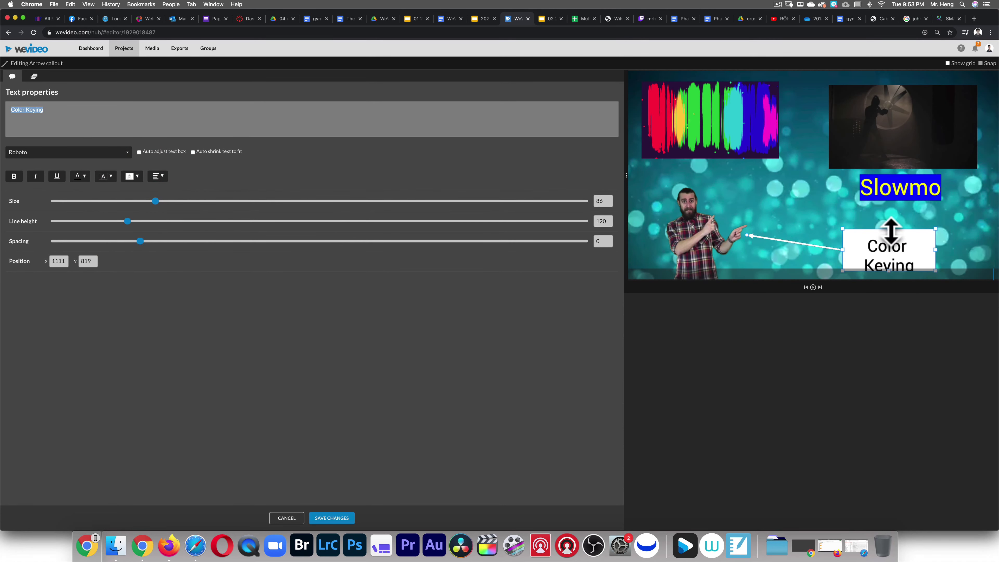
{"action": "left_click_drag", "start_coordinate": [891, 231], "coordinate": [889, 220]}
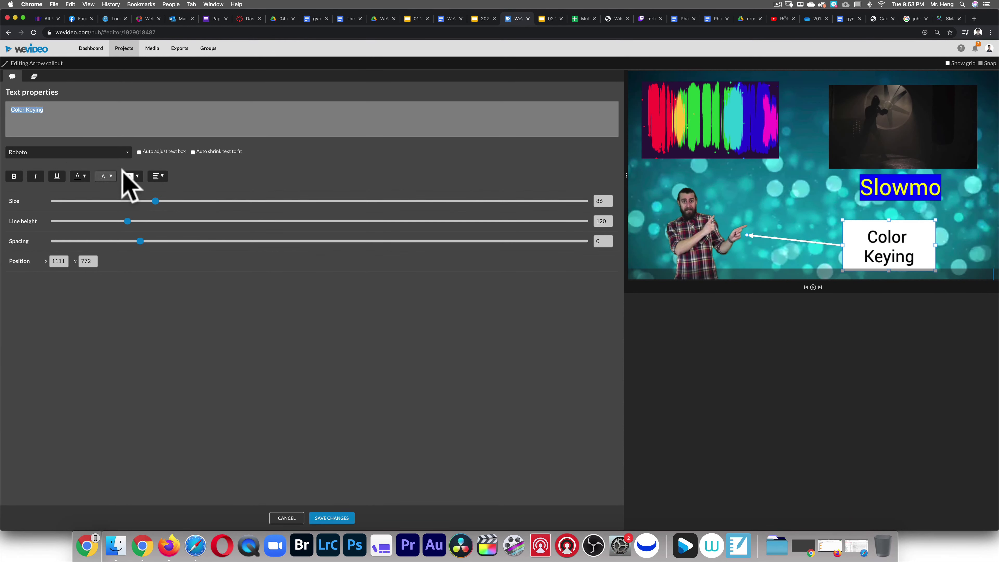
Change the callout's fill color to red and save the changes.
{"action": "left_click", "coordinate": [133, 176]}
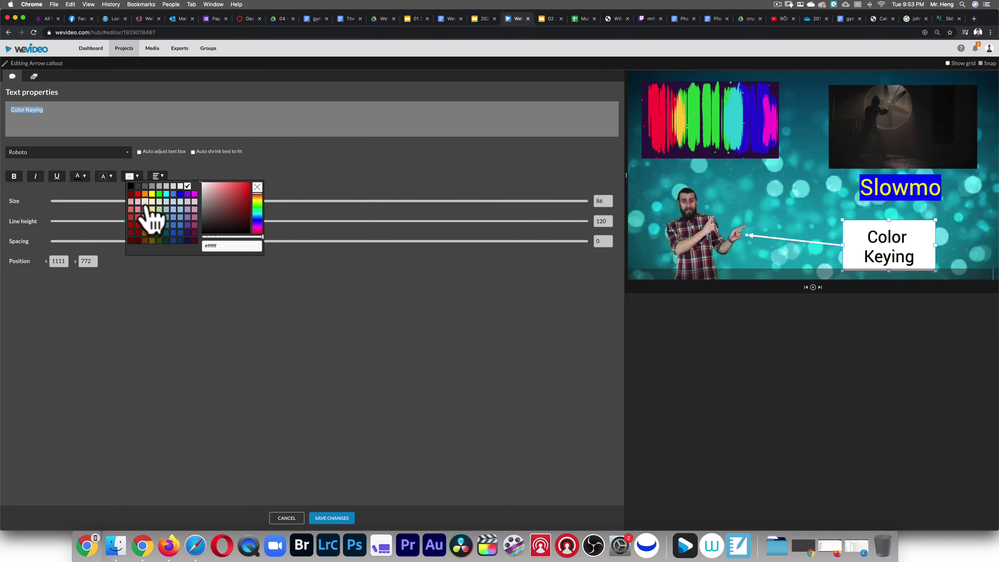
{"action": "left_click", "coordinate": [138, 194]}
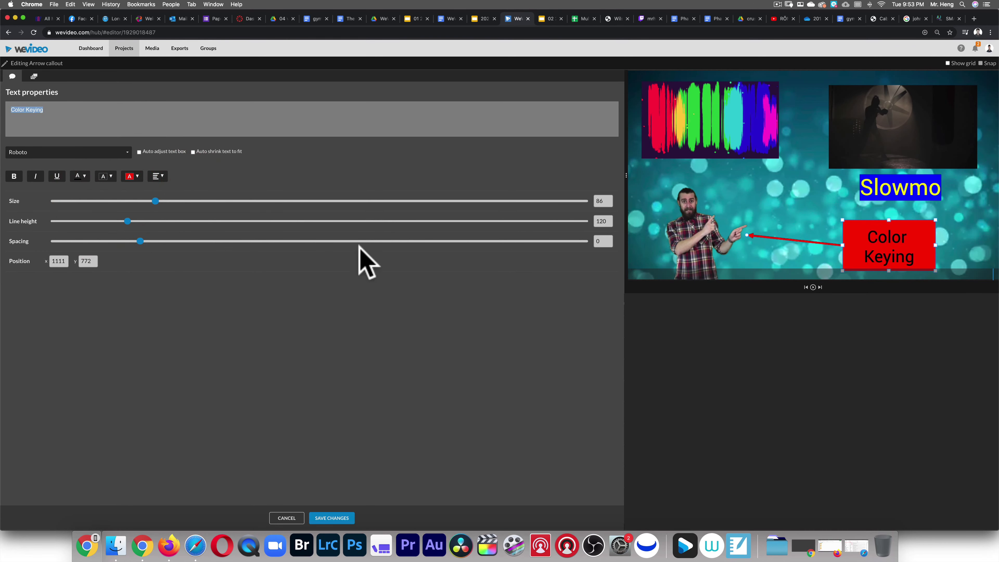
{"action": "left_click", "coordinate": [335, 518]}
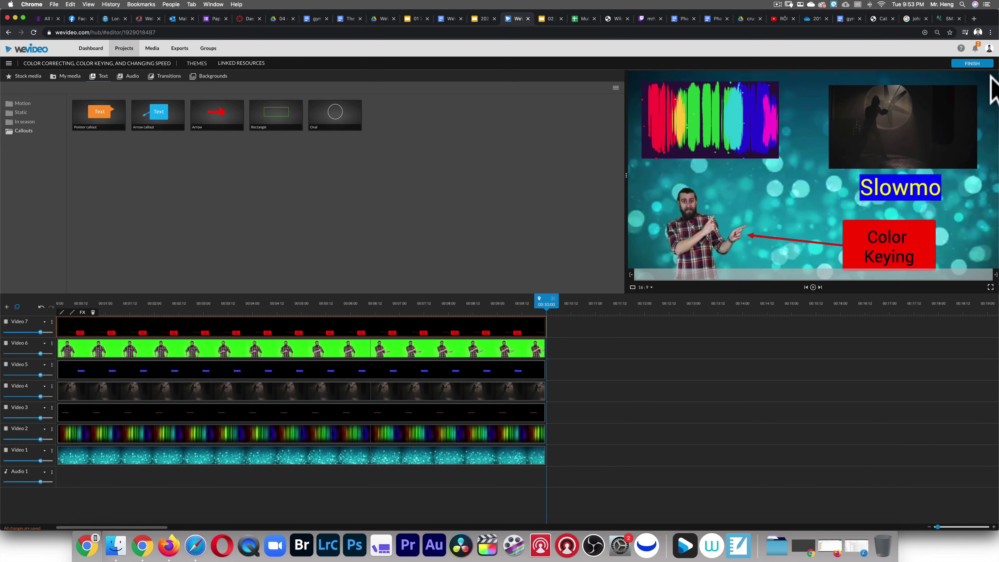
Finish the edit and open the project's export settings.
{"action": "left_click", "coordinate": [974, 64]}
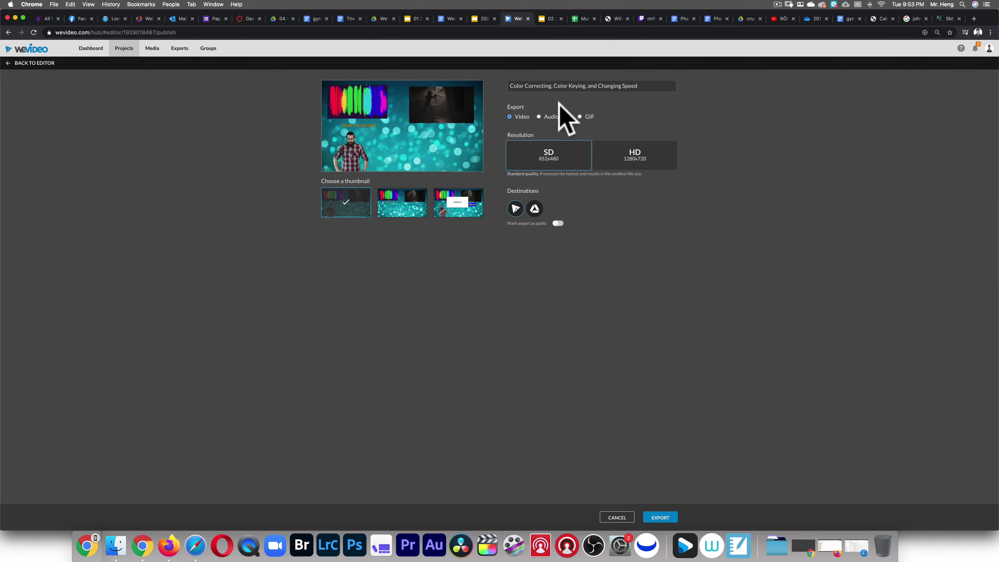